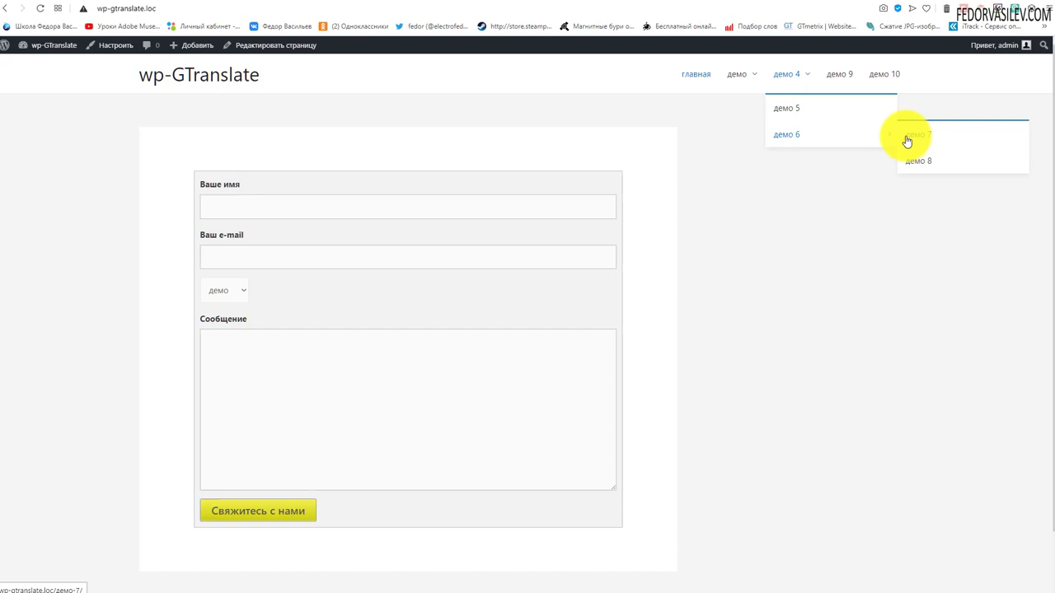
# Examine the site's header navigation, including the nested submenus of демо and демо 4.
pyautogui.moveTo(734, 82)
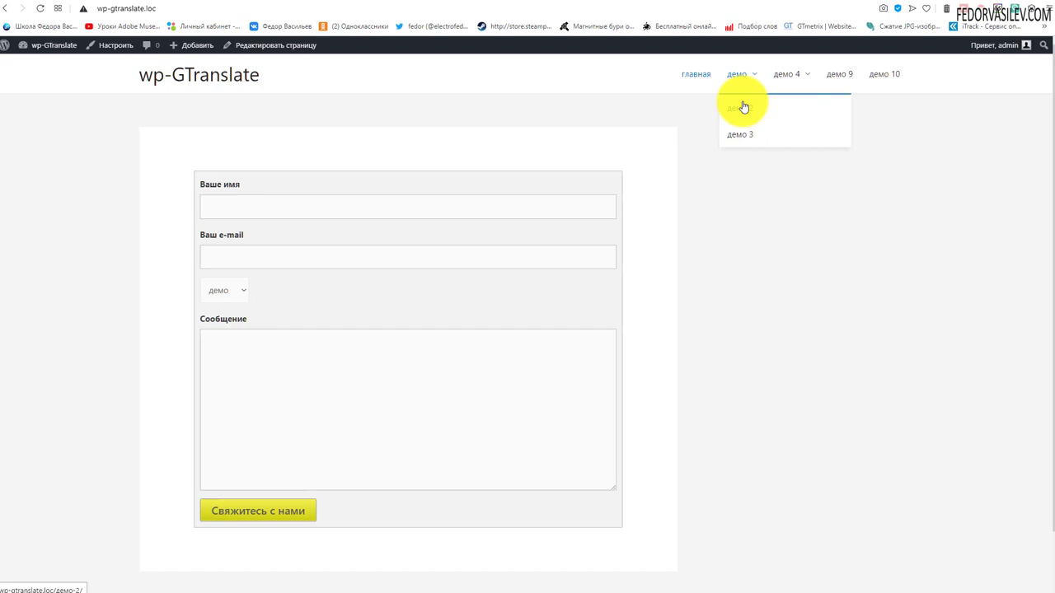
pyautogui.moveTo(789, 131)
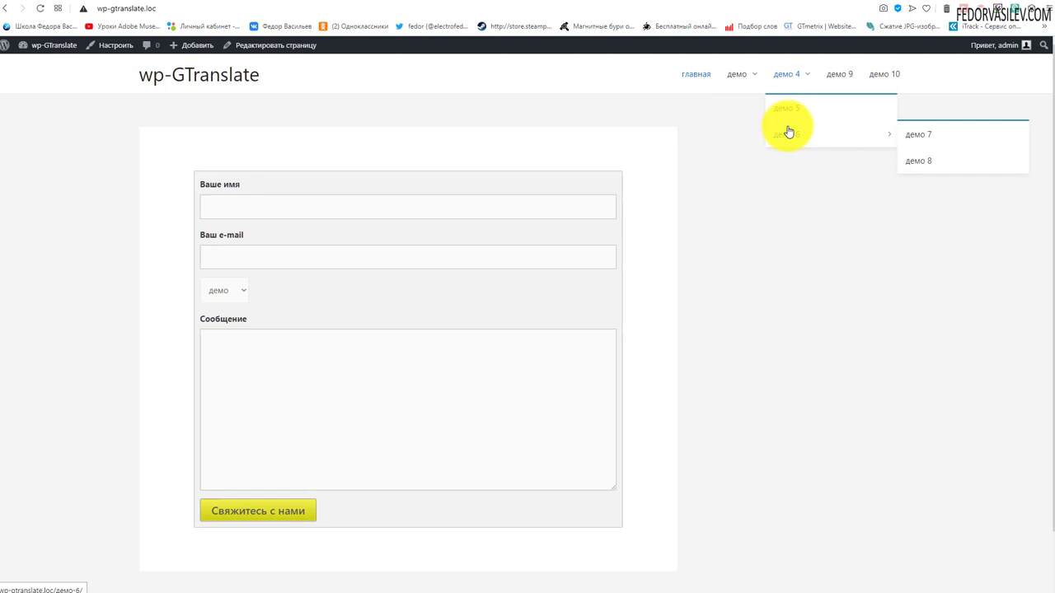
pyautogui.moveTo(802, 82)
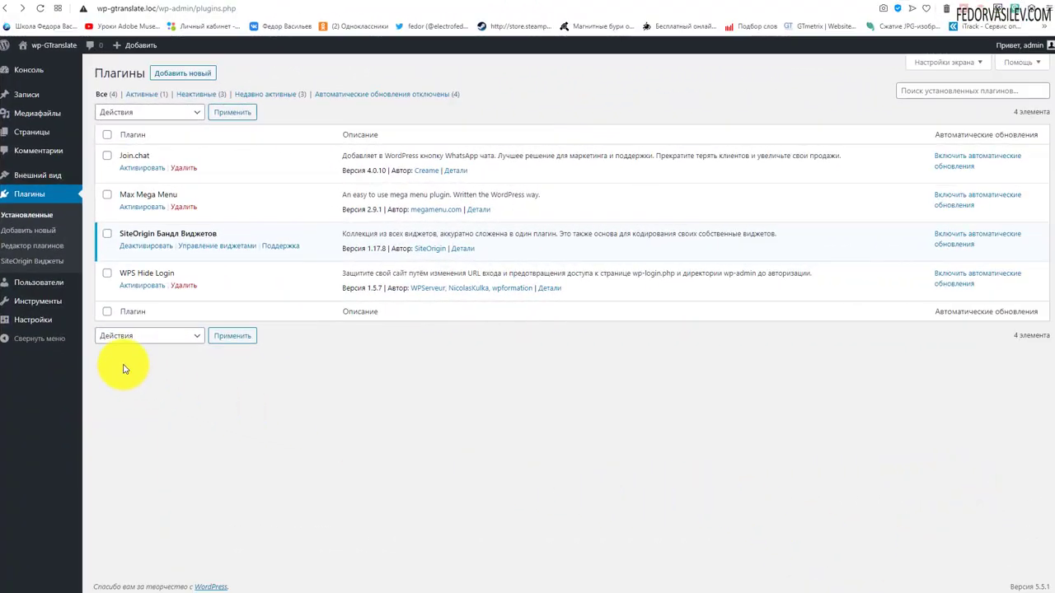
# Examine the site menu's current structure in the WordPress menu editor.
pyautogui.moveTo(38, 178)
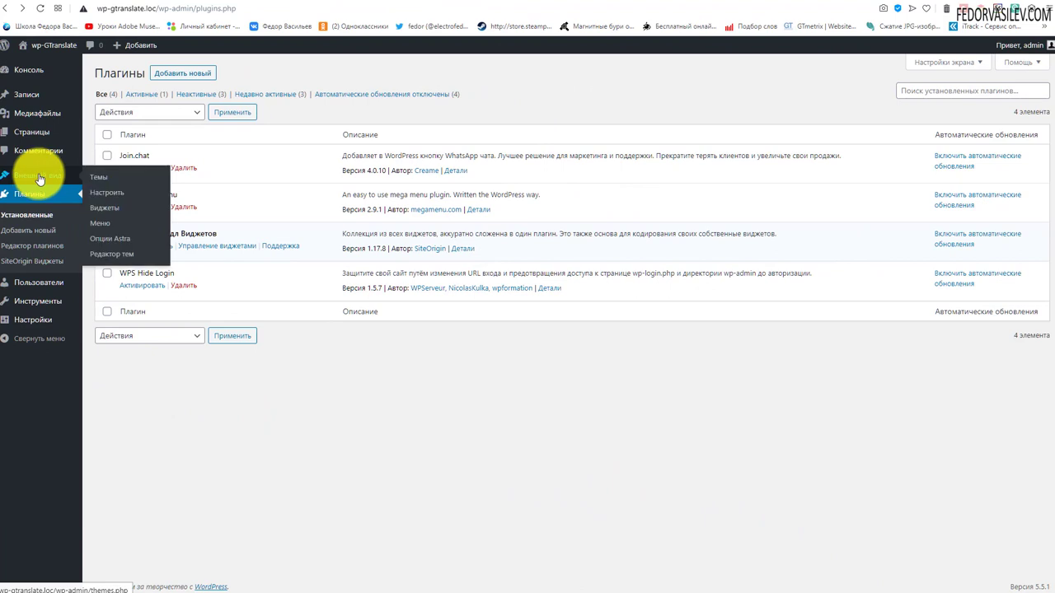
pyautogui.click(99, 222)
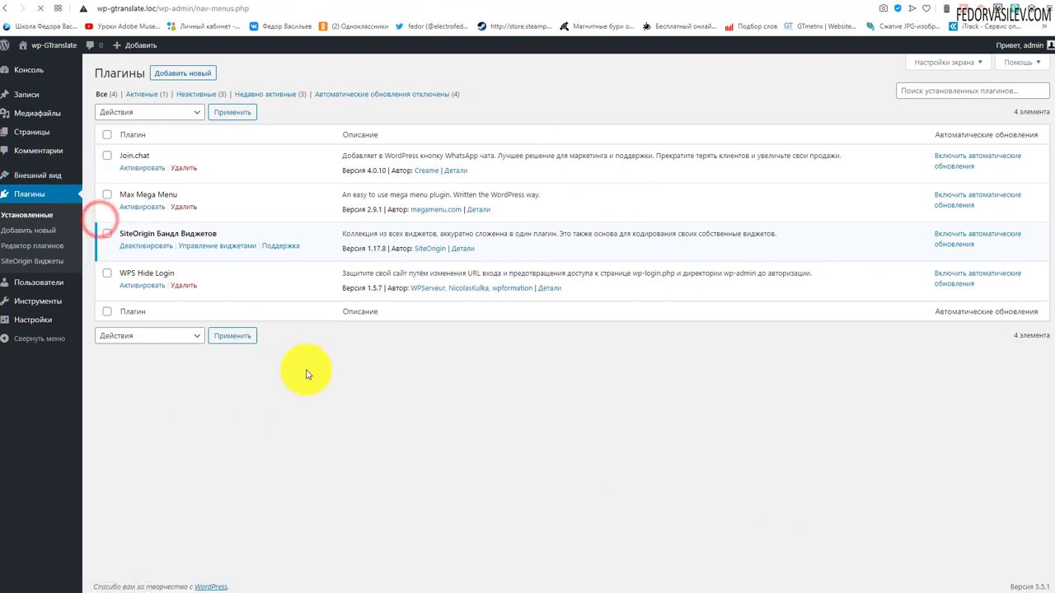
pyautogui.scroll(-2, 370, 272)
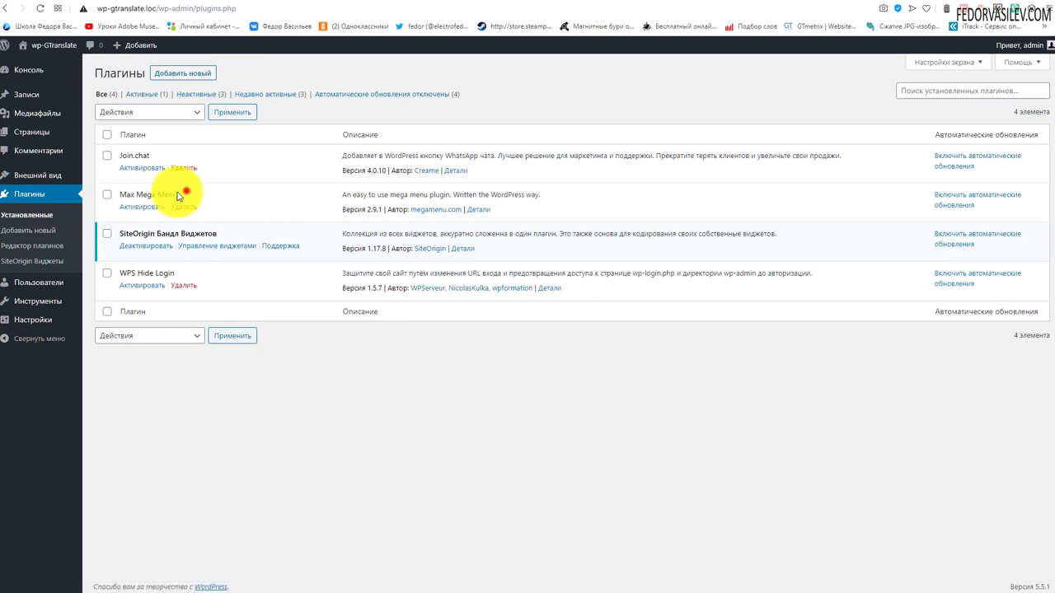
# Activate the Max Mega Menu plugin in the list of installed plugins.
pyautogui.moveTo(188, 194); pyautogui.dragTo(119, 196)
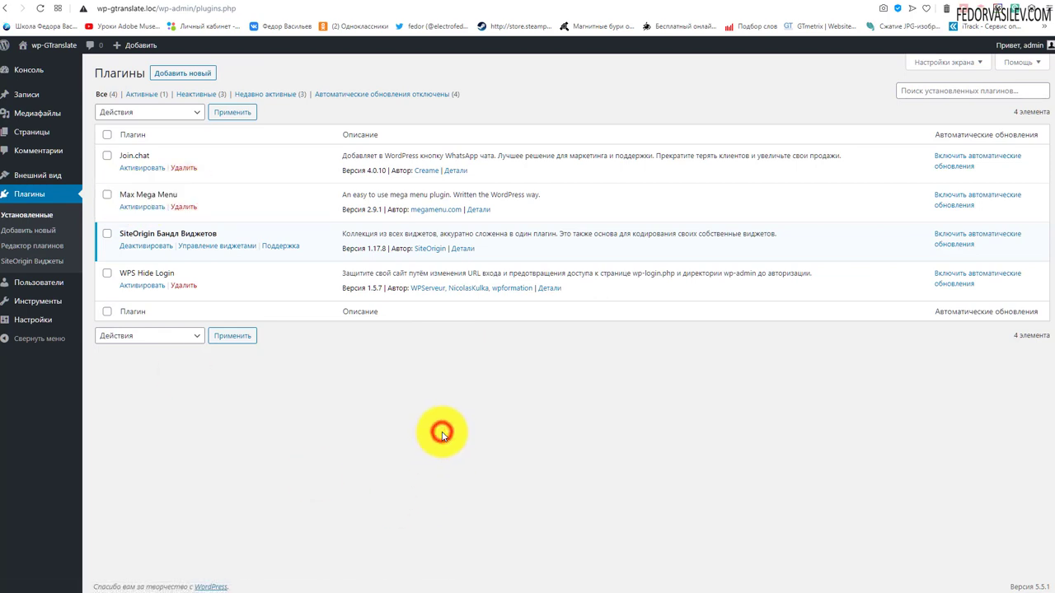
pyautogui.moveTo(188, 198); pyautogui.dragTo(115, 198)
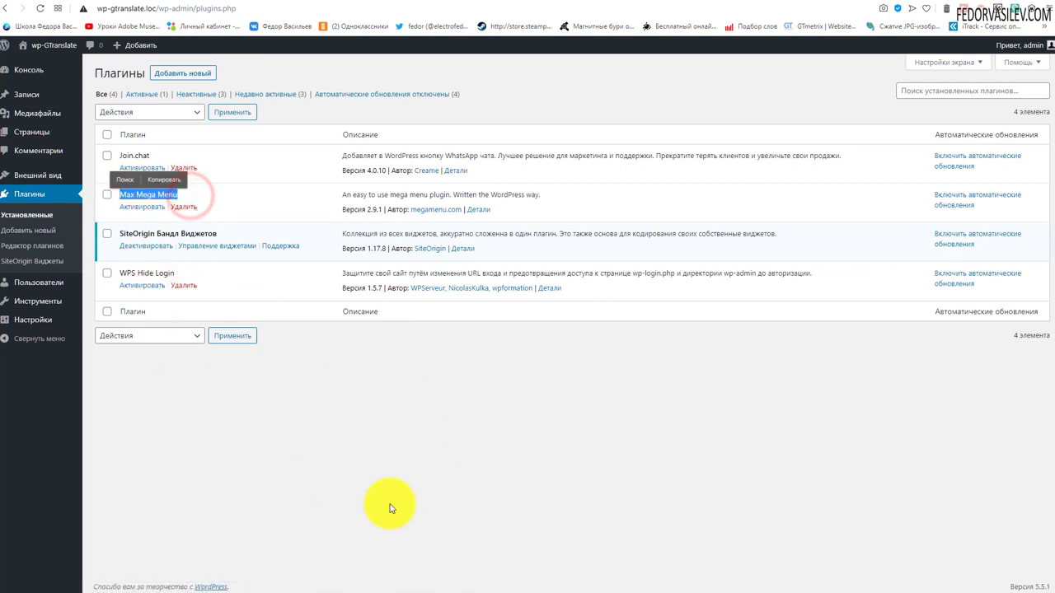
pyautogui.click(388, 500)
pyautogui.click(140, 207)
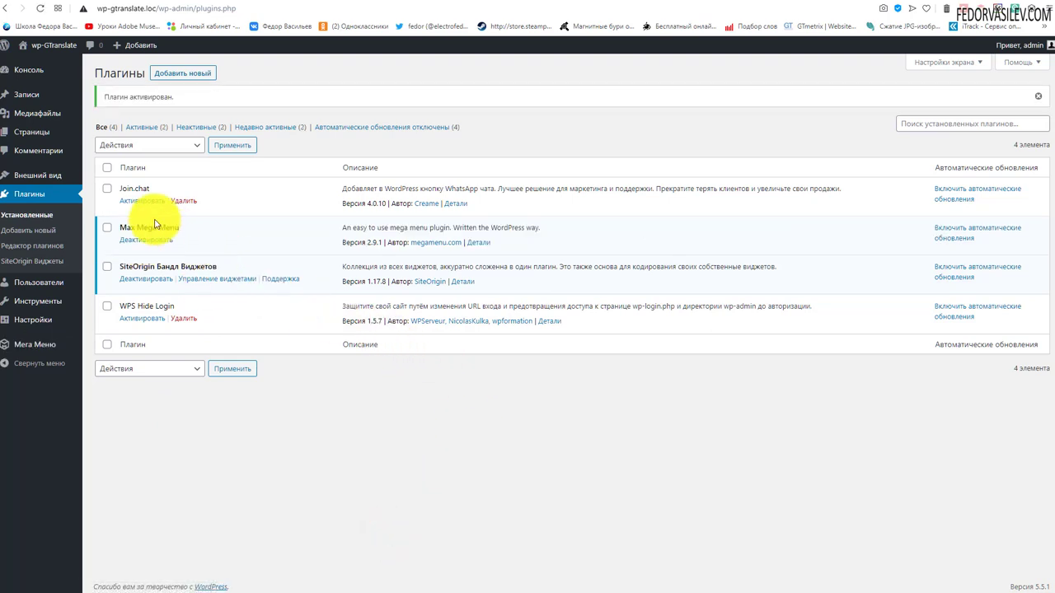
# Open the menu editor, enable Max Mega Menu for the Основное меню location and save its settings.
pyautogui.moveTo(21, 349)
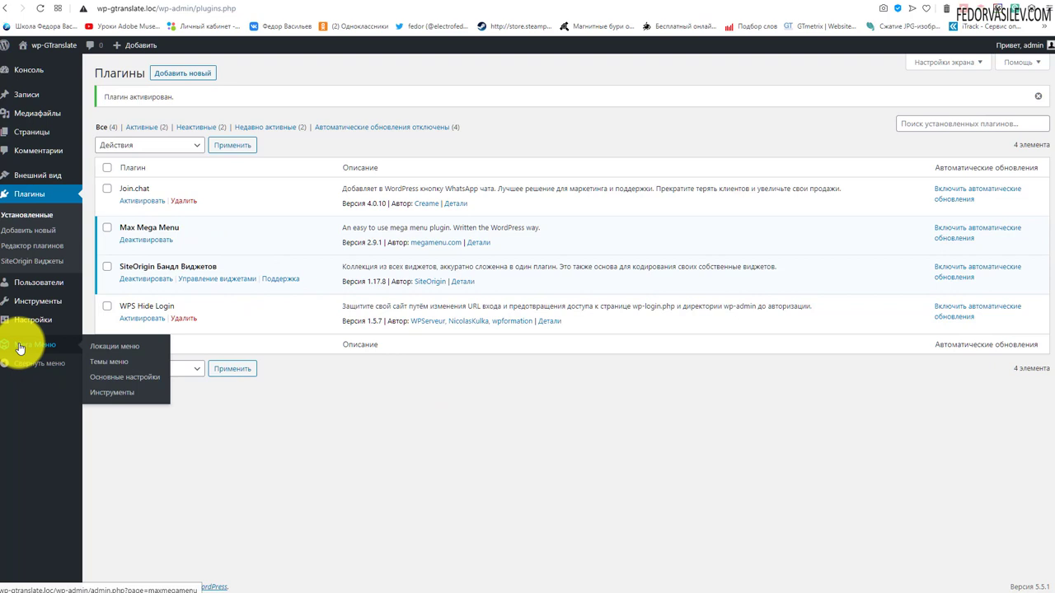
pyautogui.moveTo(39, 176)
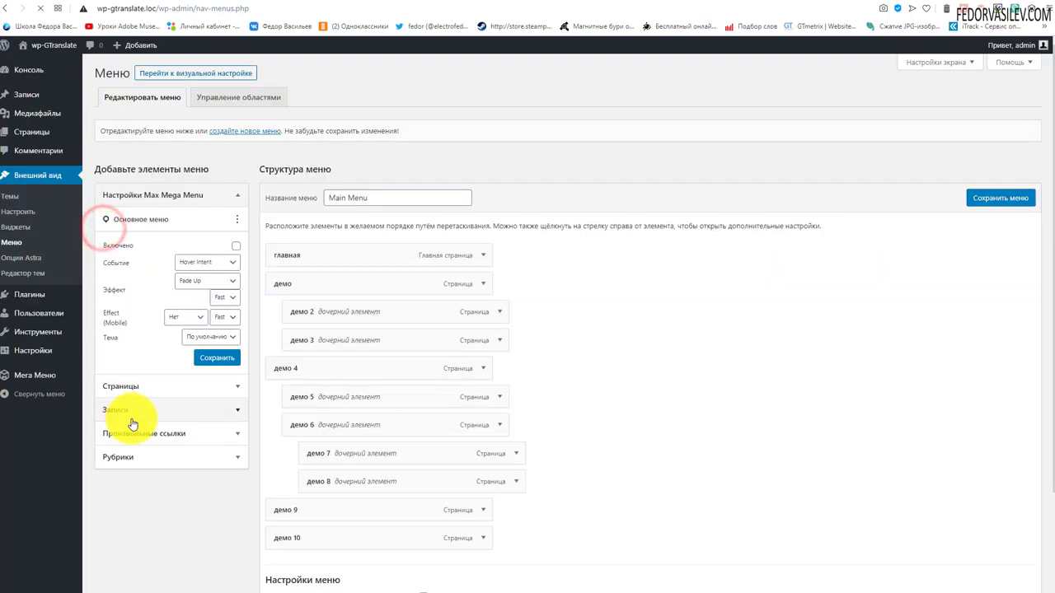
pyautogui.click(234, 193)
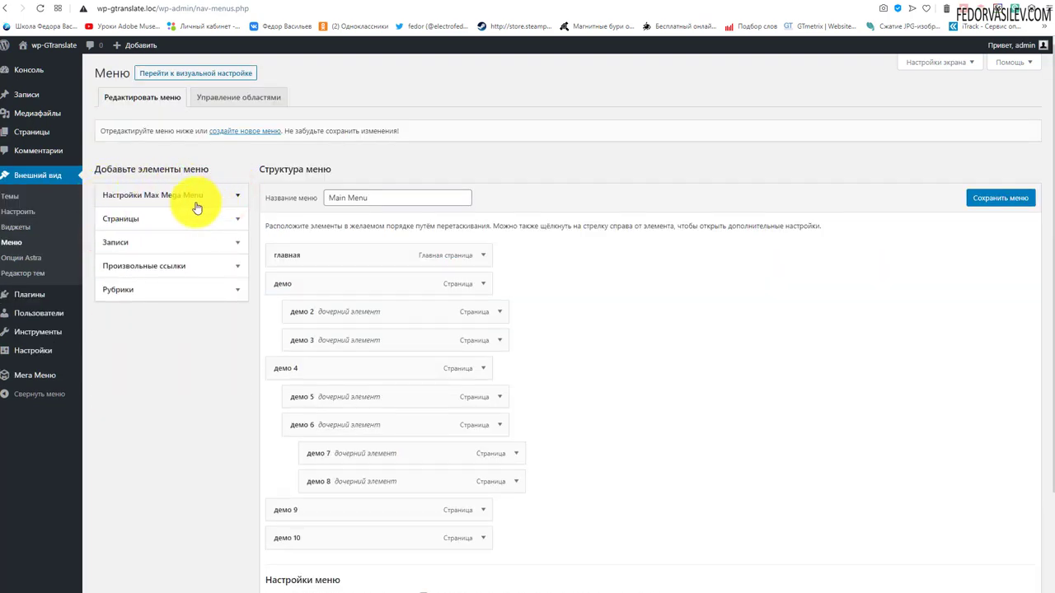
pyautogui.click(234, 196)
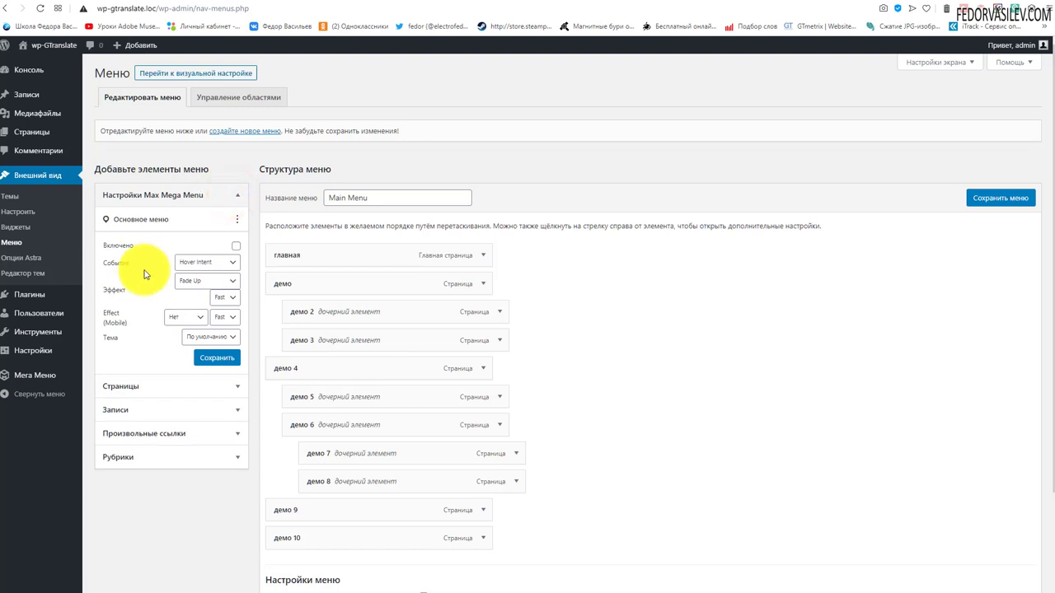
pyautogui.click(236, 246)
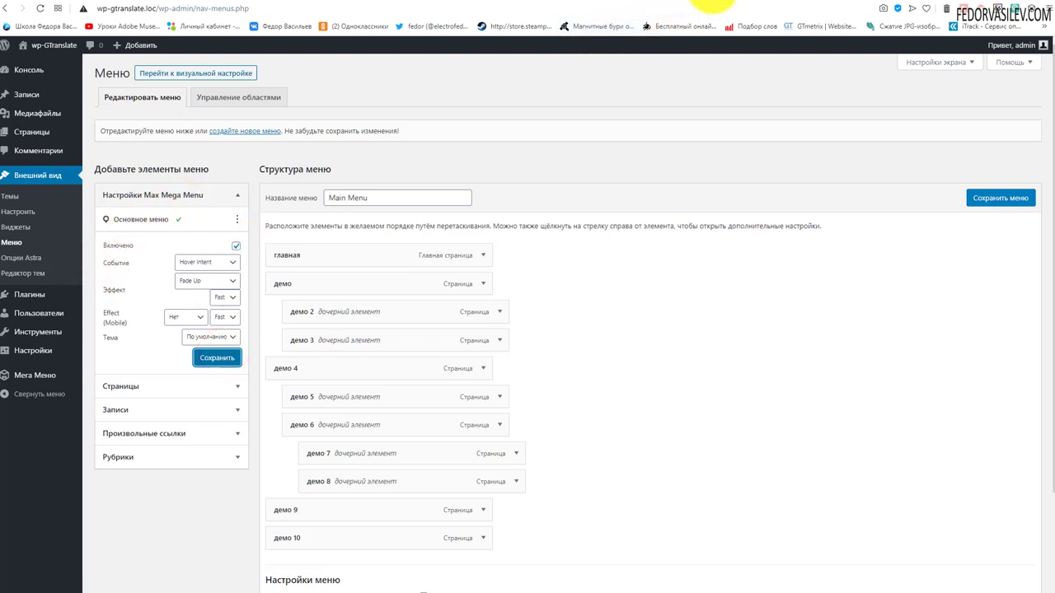
# Reload the site's front page and examine the header menu with Max Mega Menu enabled.
pyautogui.click(710, 3)
pyautogui.click(41, 8)
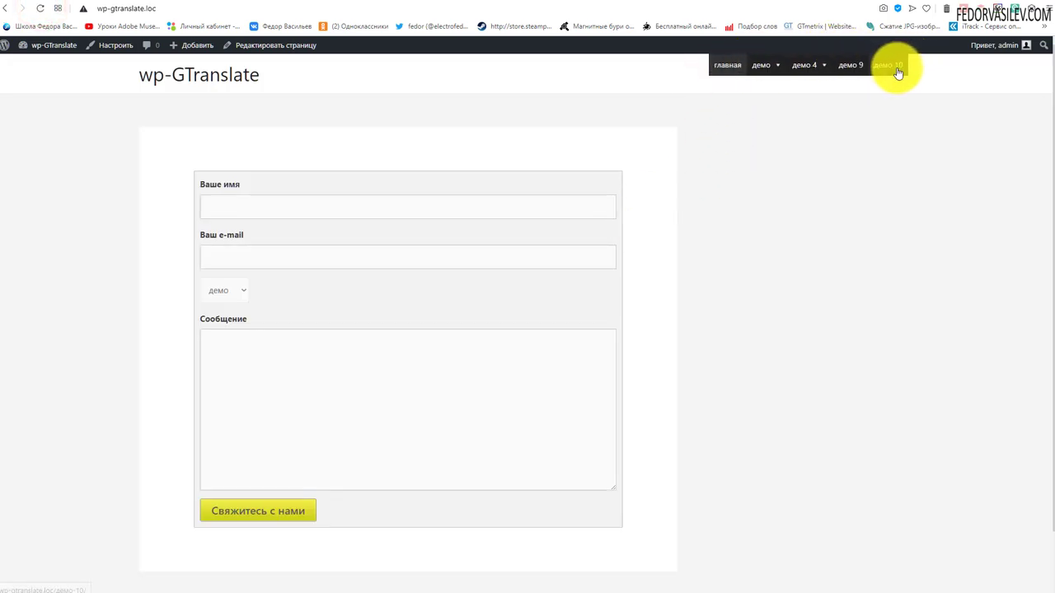
pyautogui.moveTo(804, 68)
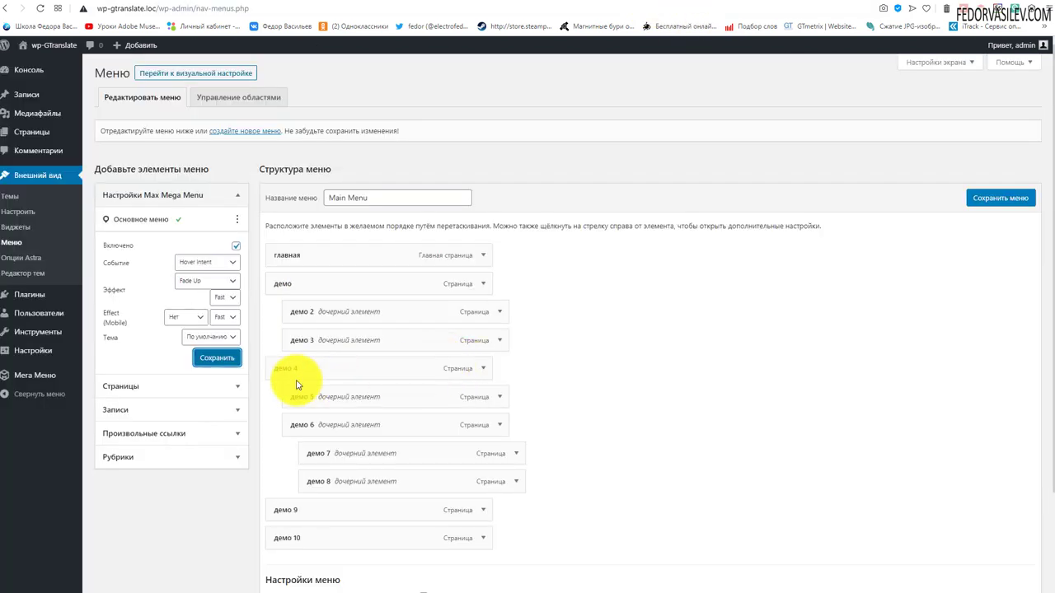
# Set the Основное меню location's Событие option to mouse click and save the plugin settings.
pyautogui.click(148, 222)
pyautogui.click(149, 227)
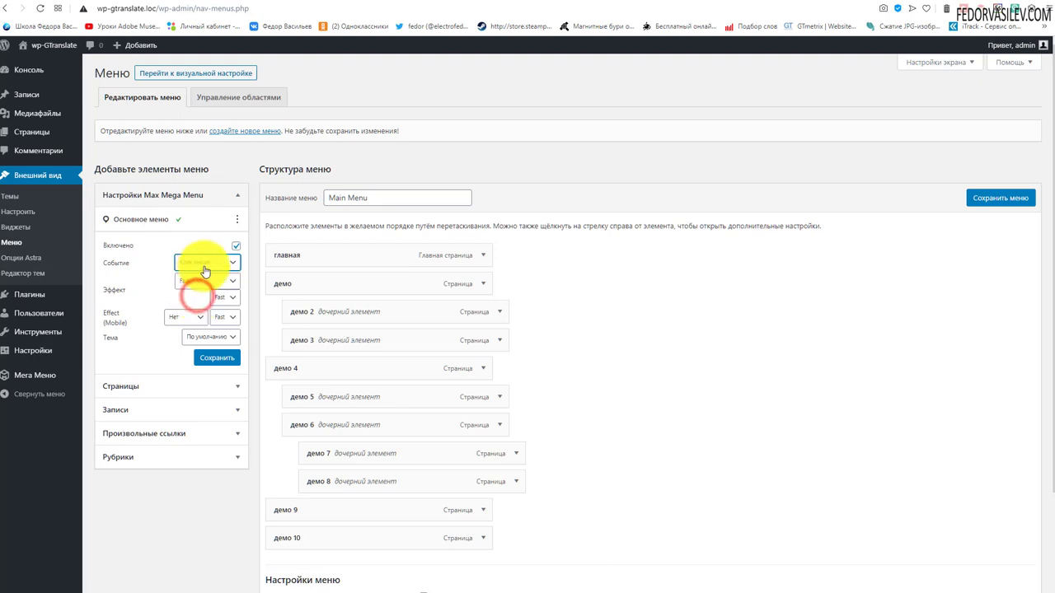
pyautogui.click(216, 358)
# Reload the front page and test how the демо submenu opens with the mouse-click event.
pyautogui.click(711, 4)
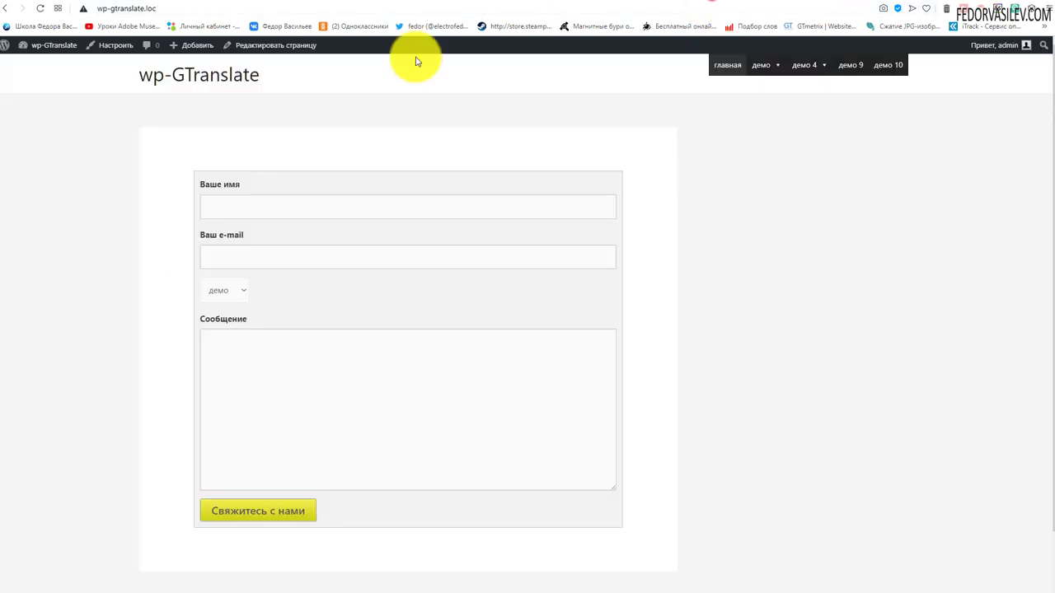
pyautogui.click(39, 8)
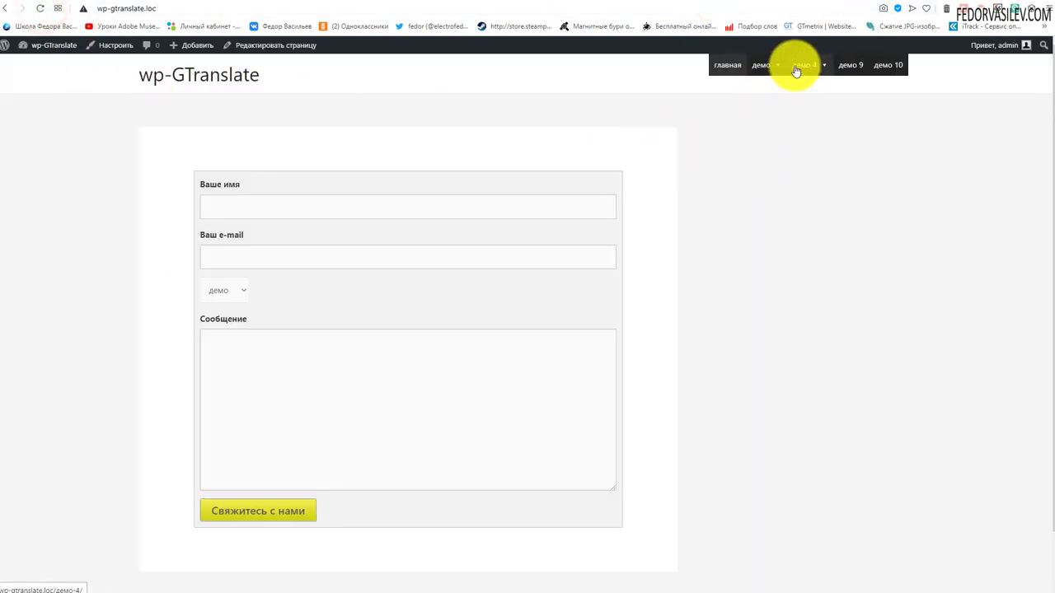
pyautogui.click(767, 70)
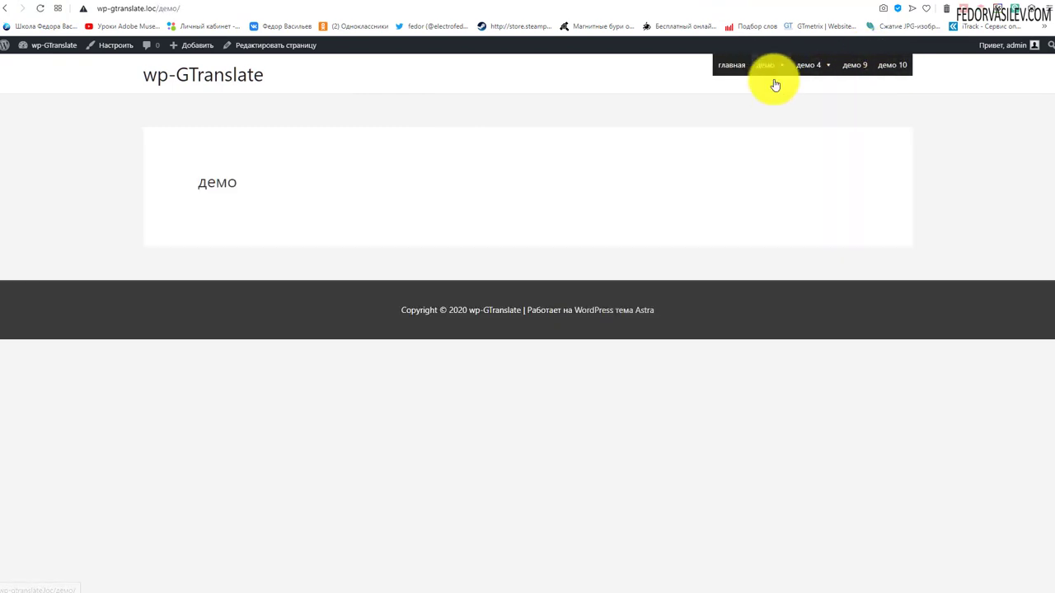
pyautogui.click(726, 64)
pyautogui.click(765, 66)
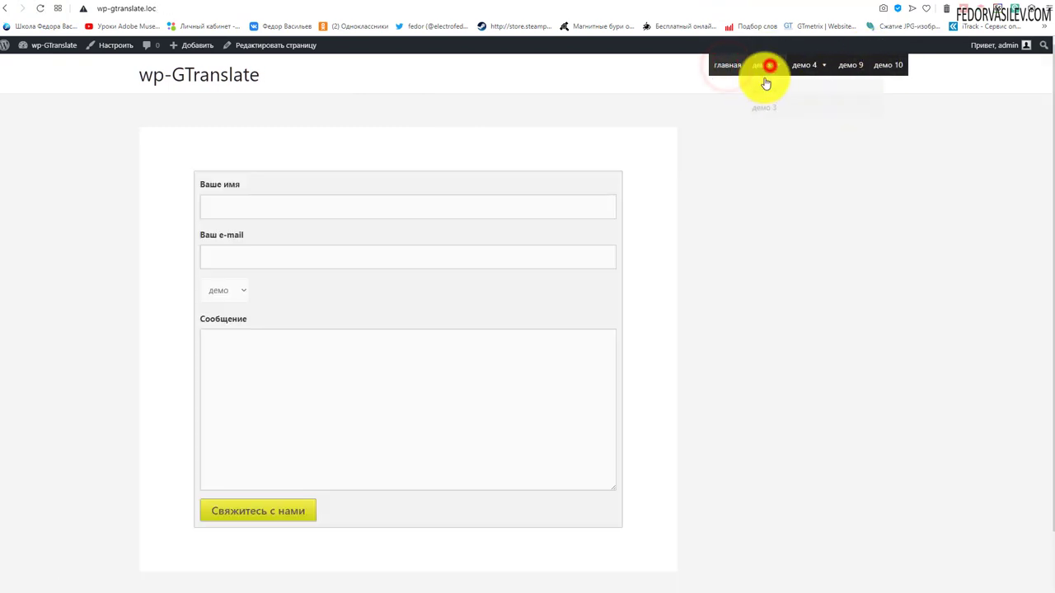
# Set the Основное меню location's event to Наведение мыши and look through its effect, speed and mobile effect options.
pyautogui.click(670, 4)
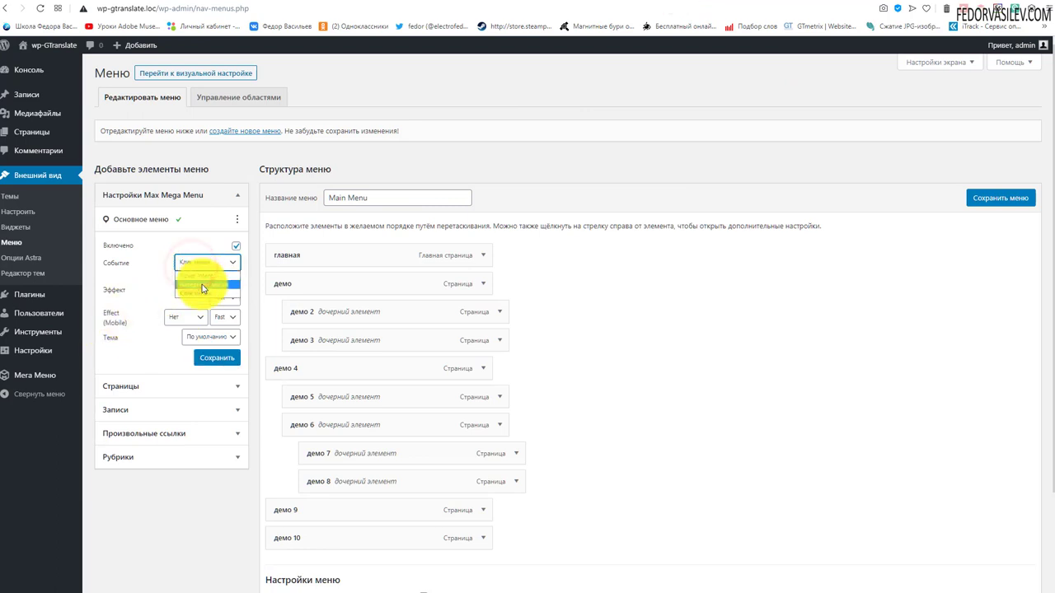
pyautogui.click(202, 285)
pyautogui.click(200, 280)
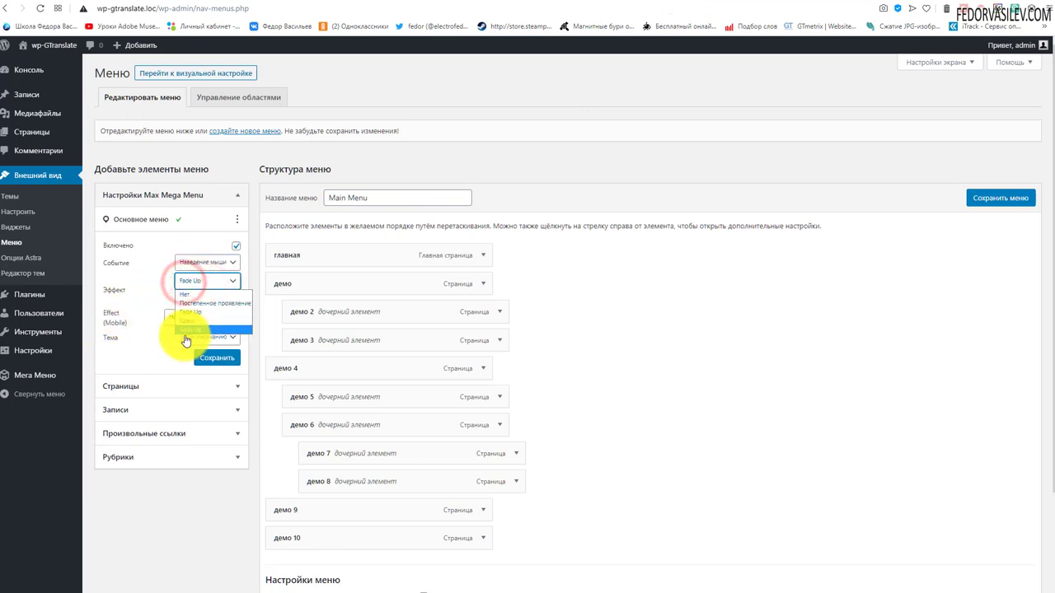
pyautogui.click(149, 276)
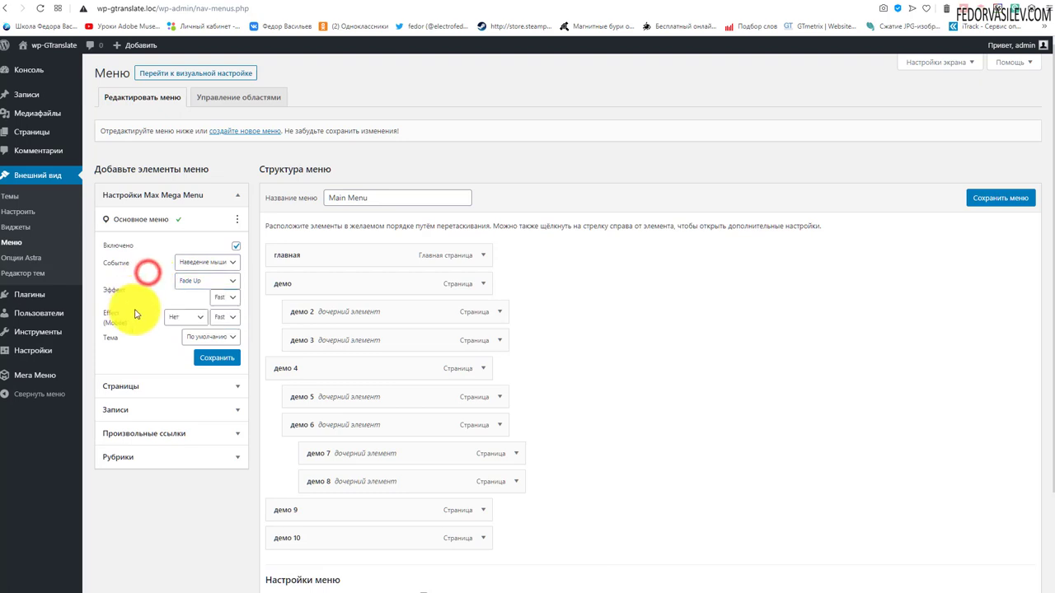
pyautogui.click(225, 297)
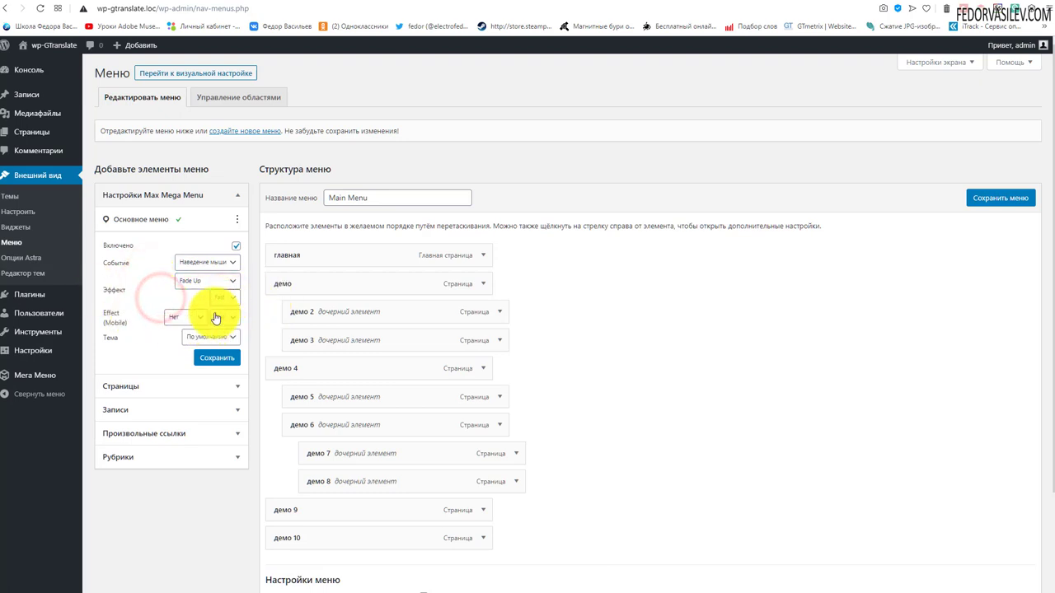
pyautogui.click(185, 316)
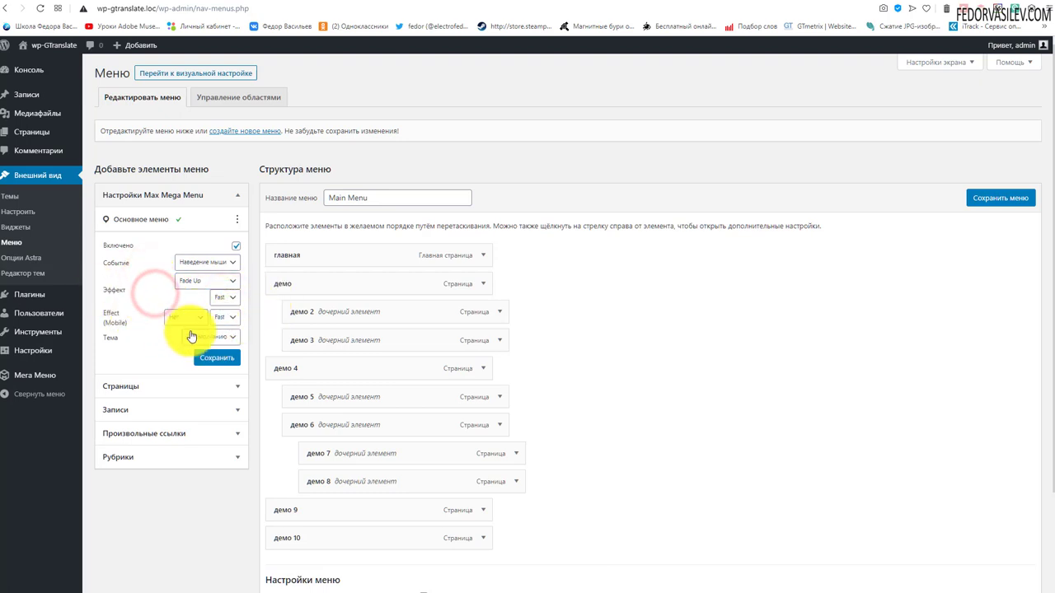
pyautogui.click(190, 331)
# Check the демо submenu on the live site, and review the menu structure and display settings in the menu editor.
pyautogui.click(692, 7)
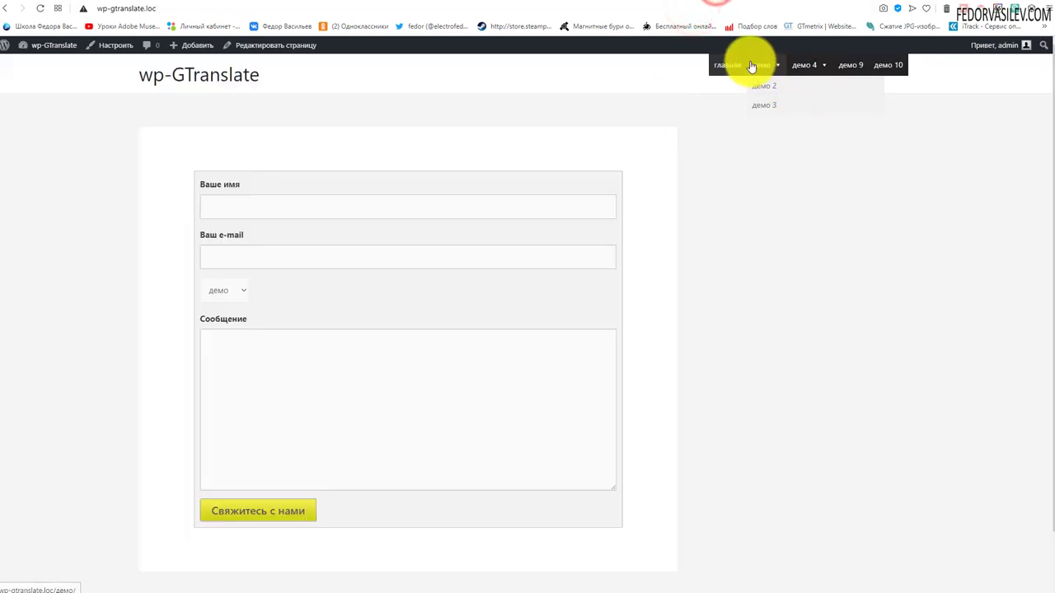
pyautogui.click(683, 2)
pyautogui.scroll(-2, 544, 320)
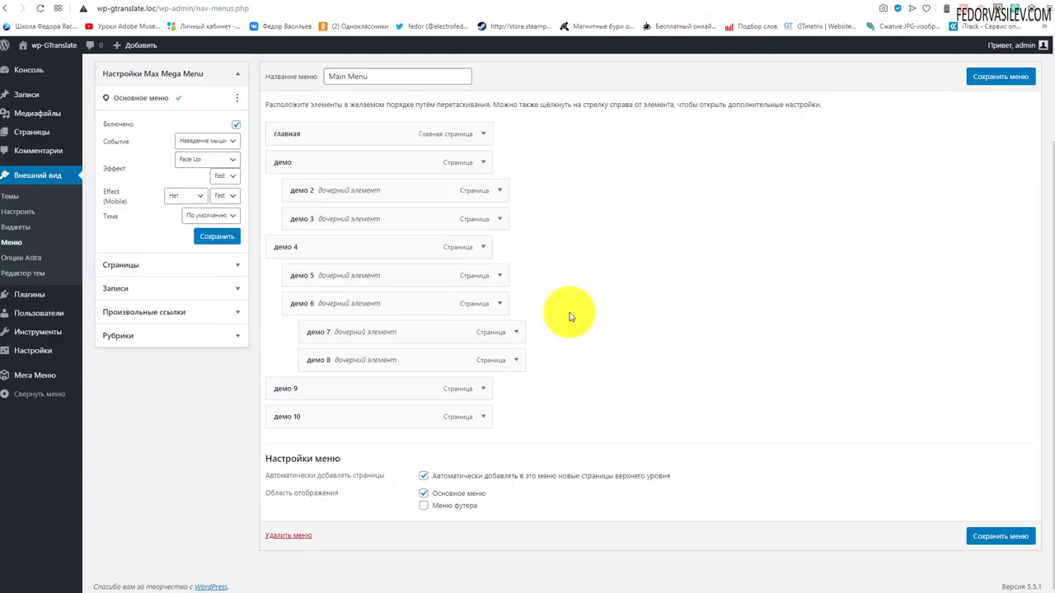
pyautogui.scroll(2, 568, 316)
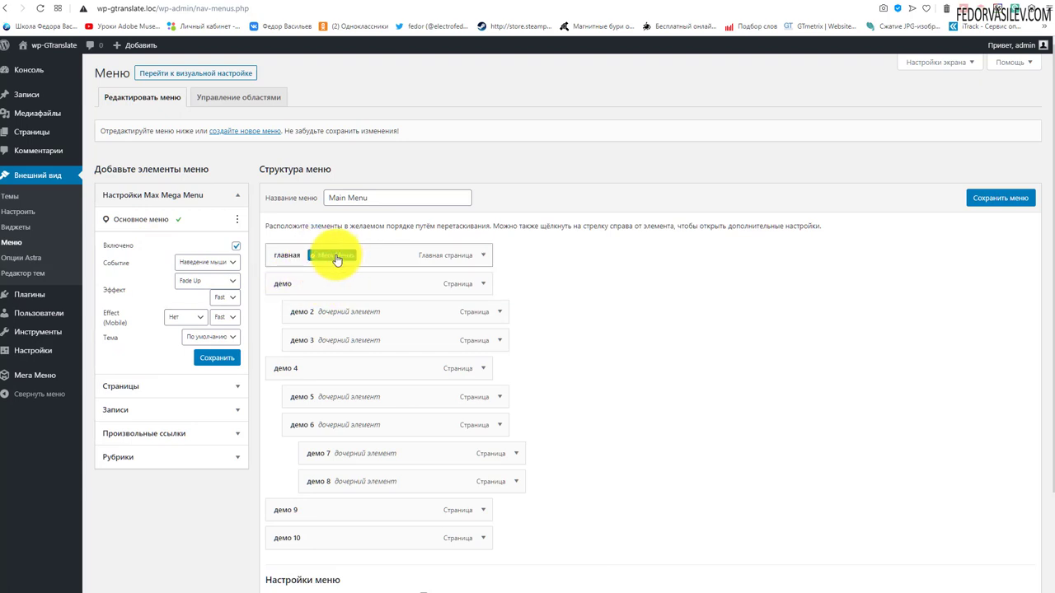
pyautogui.scroll(-2, 328, 284)
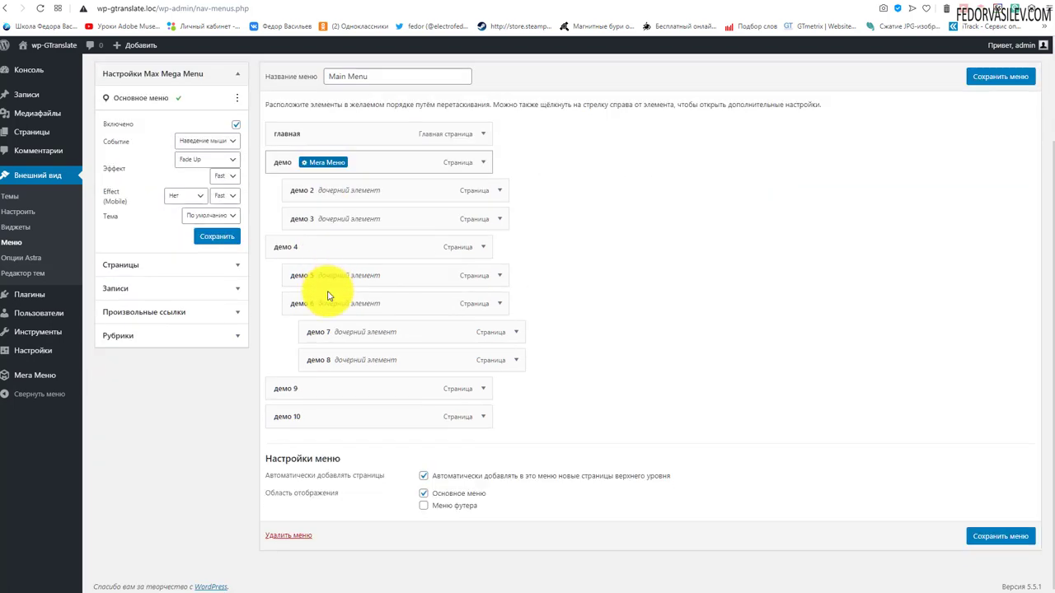
pyautogui.scroll(2, 325, 254)
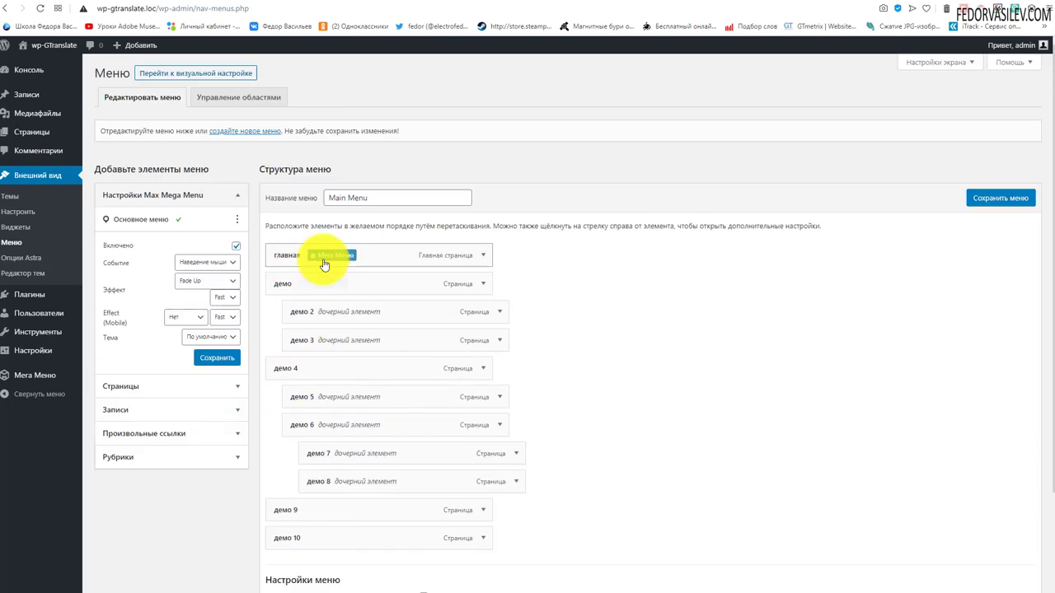
# Open the Mega Menu settings of the главная item and set its submenu display mode to Mega Menu - Grid Layout.
pyautogui.click(328, 258)
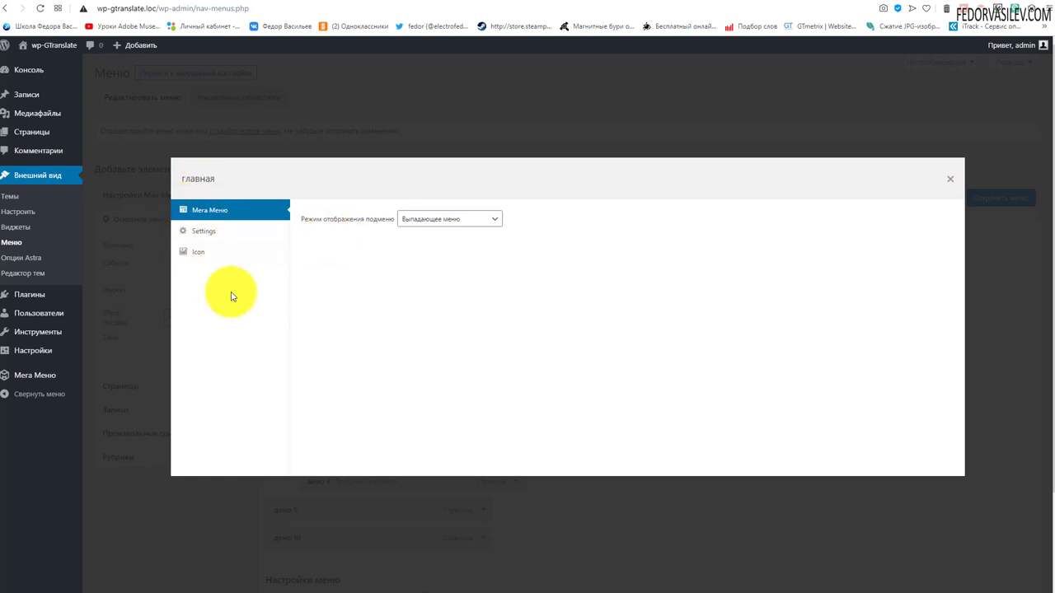
pyautogui.click(451, 217)
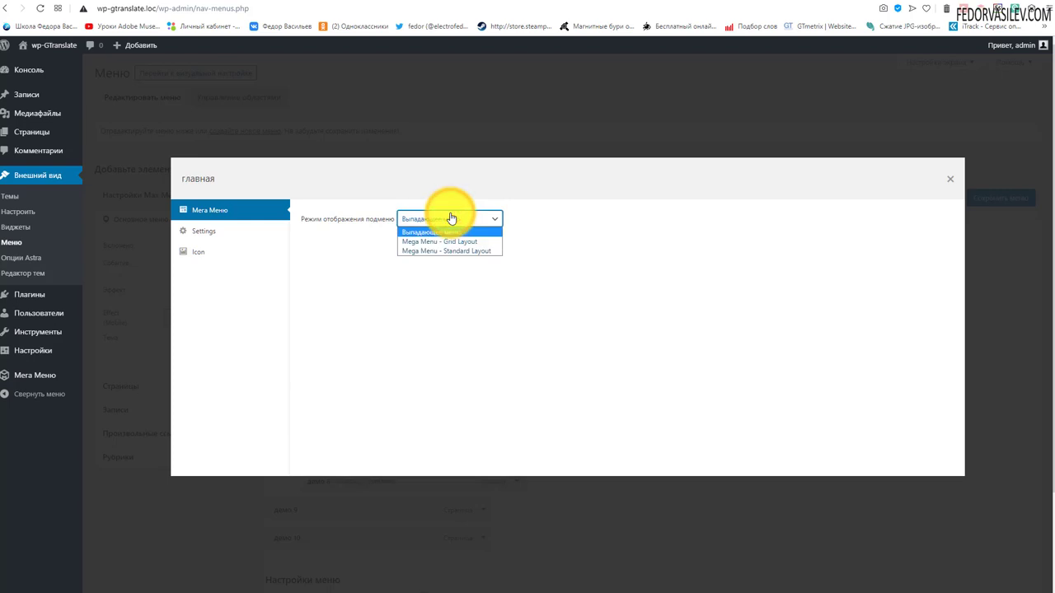
pyautogui.click(451, 217)
pyautogui.click(449, 218)
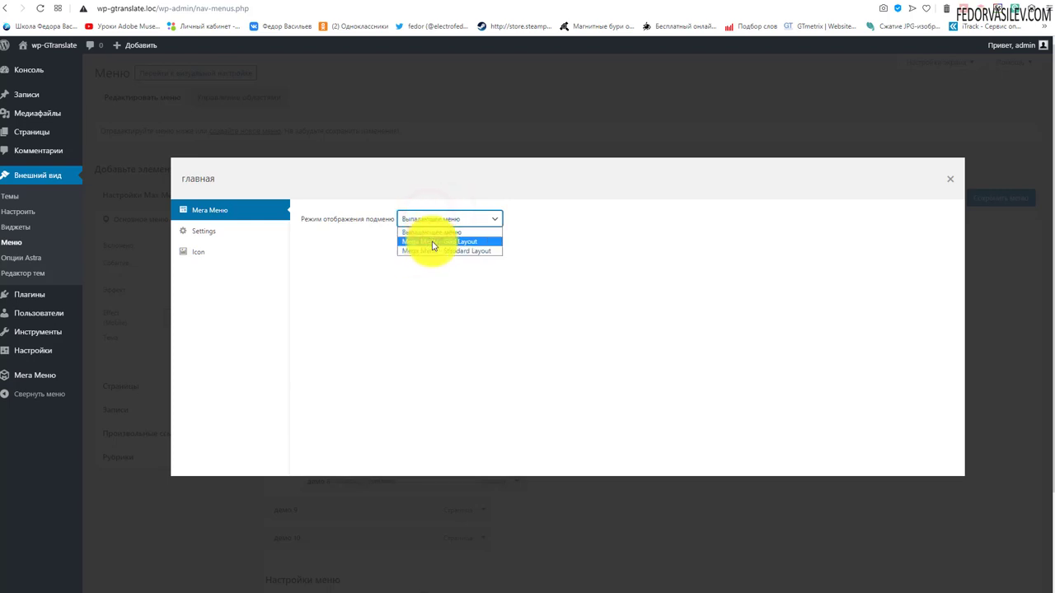
pyautogui.click(455, 242)
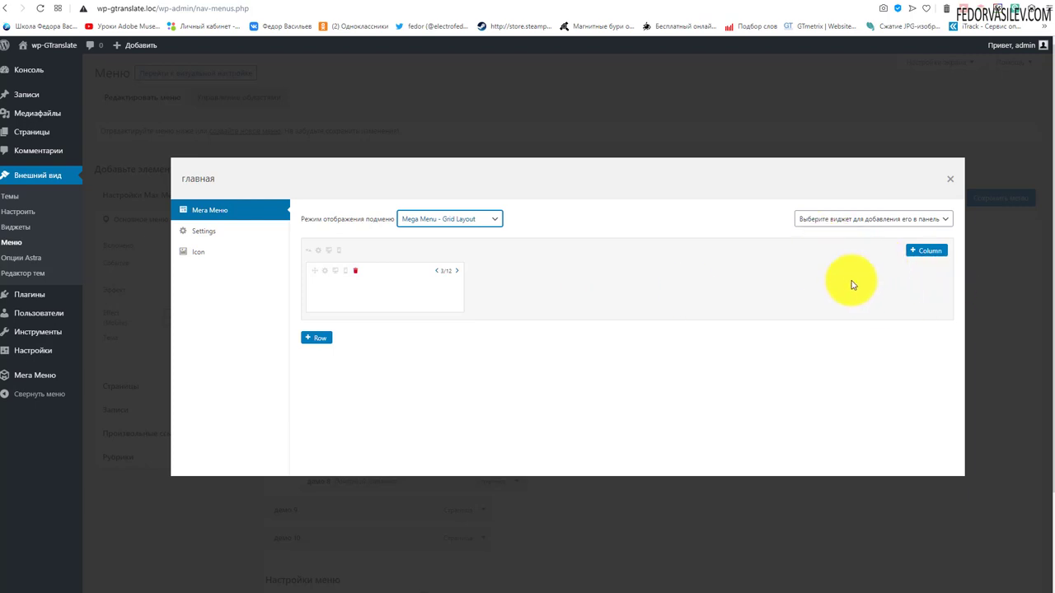
# Add an Изображение widget to the первый column of the главная item's mega menu grid.
pyautogui.click(841, 221)
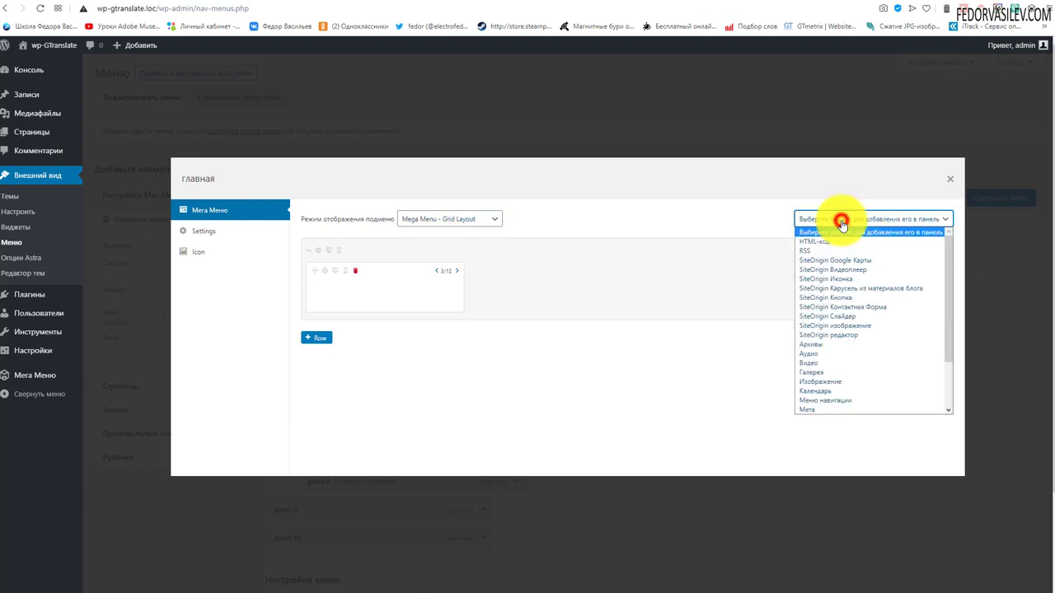
pyautogui.click(825, 217)
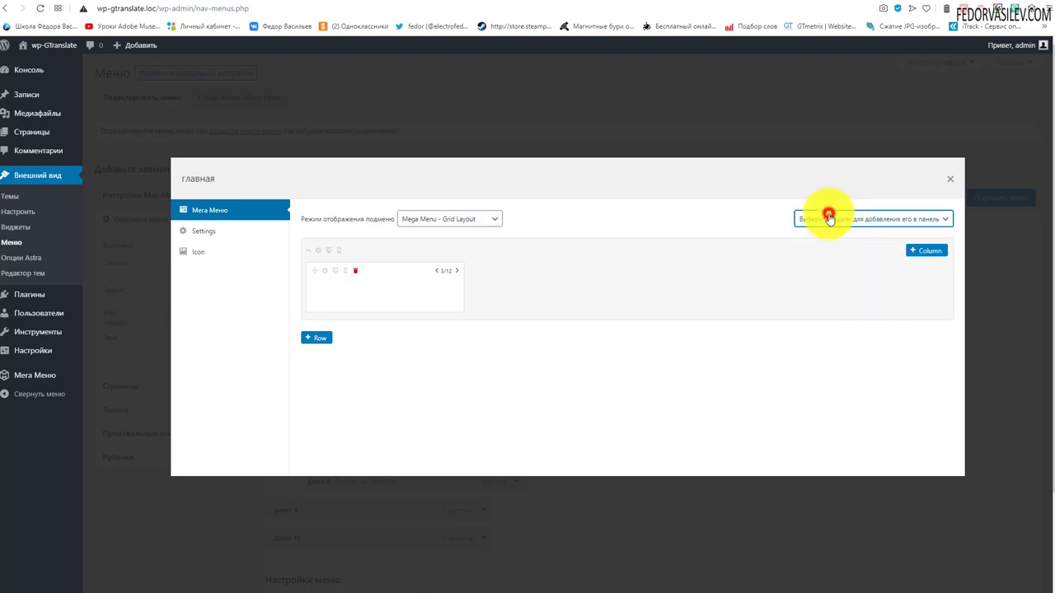
pyautogui.click(828, 214)
pyautogui.scroll(-2, 841, 303)
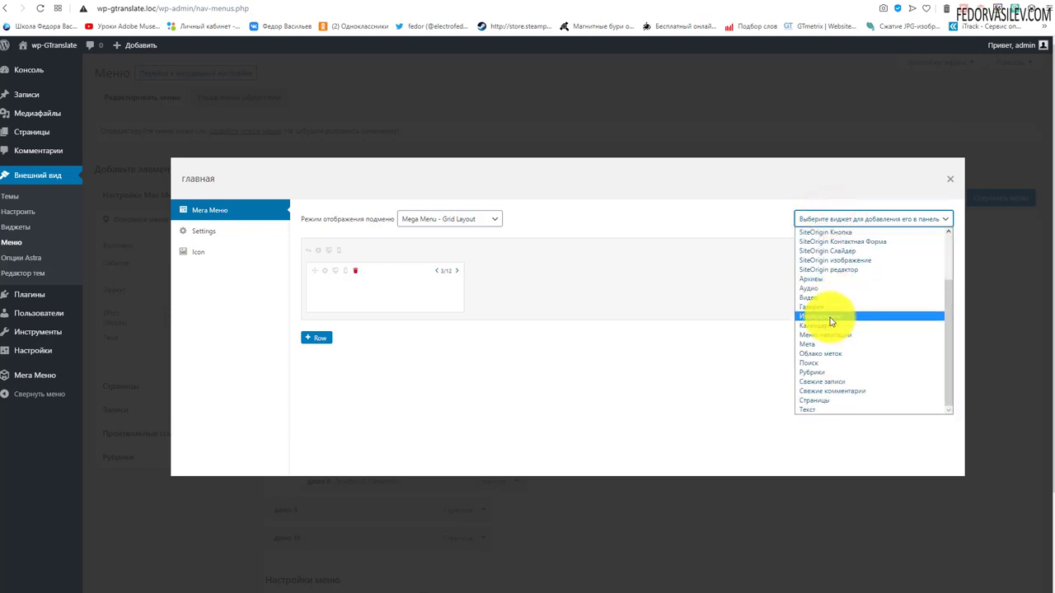
pyautogui.click(830, 317)
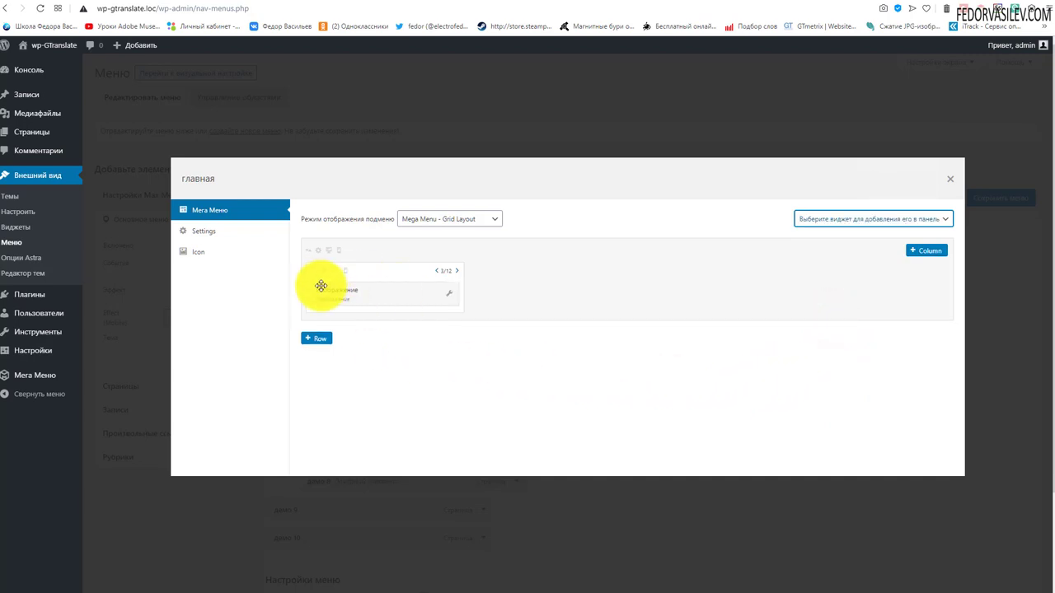
# Title the image widget лого, give it the blue F logo image 5.png from the media library, save it and close its settings.
pyautogui.click(448, 295)
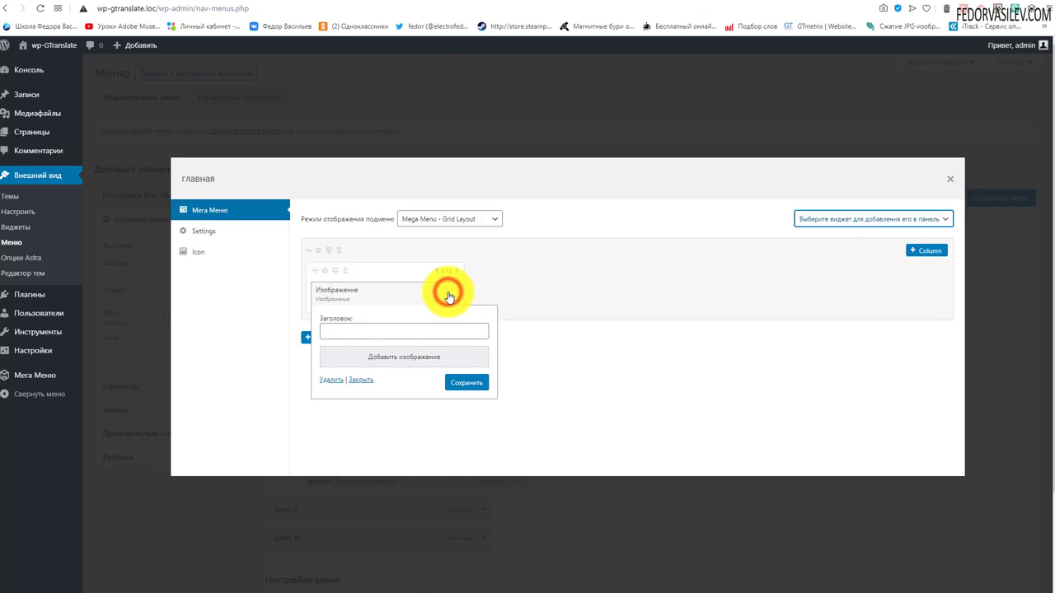
pyautogui.click(353, 330)
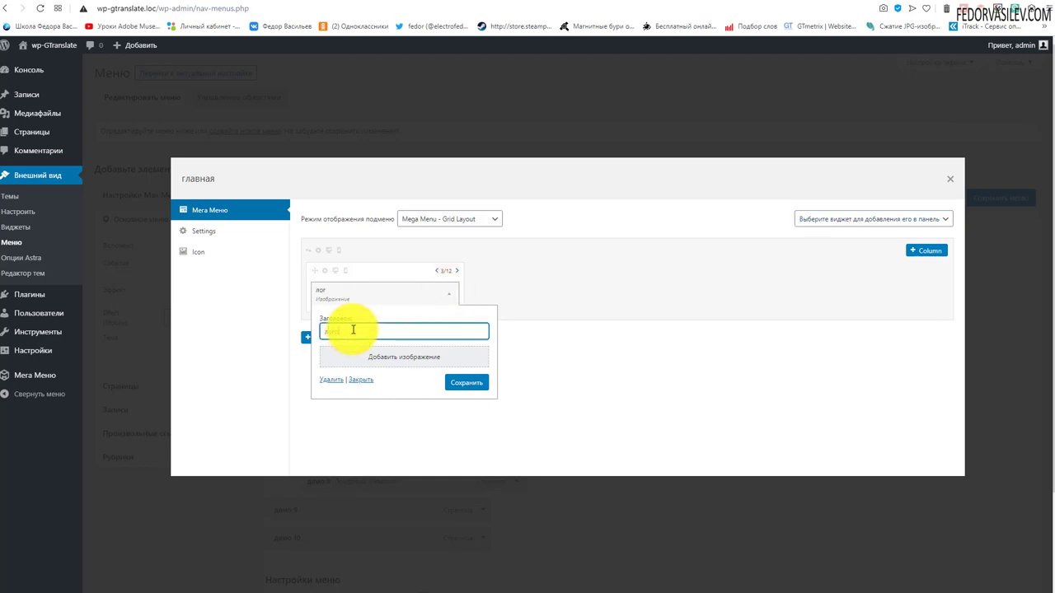
pyautogui.click(391, 357)
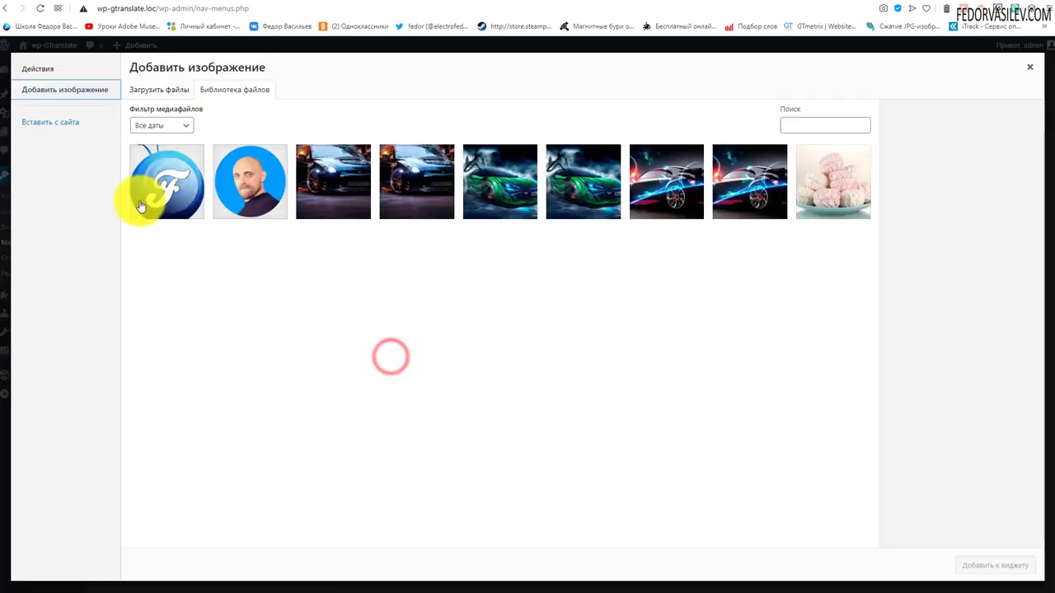
pyautogui.click(159, 171)
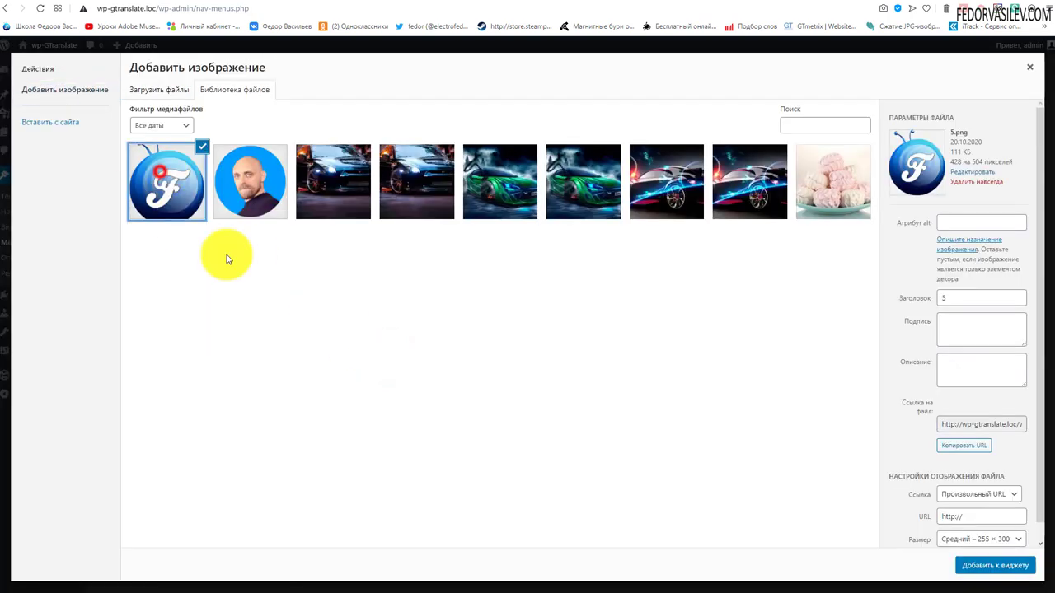
pyautogui.click(968, 574)
pyautogui.scroll(-3, 447, 341)
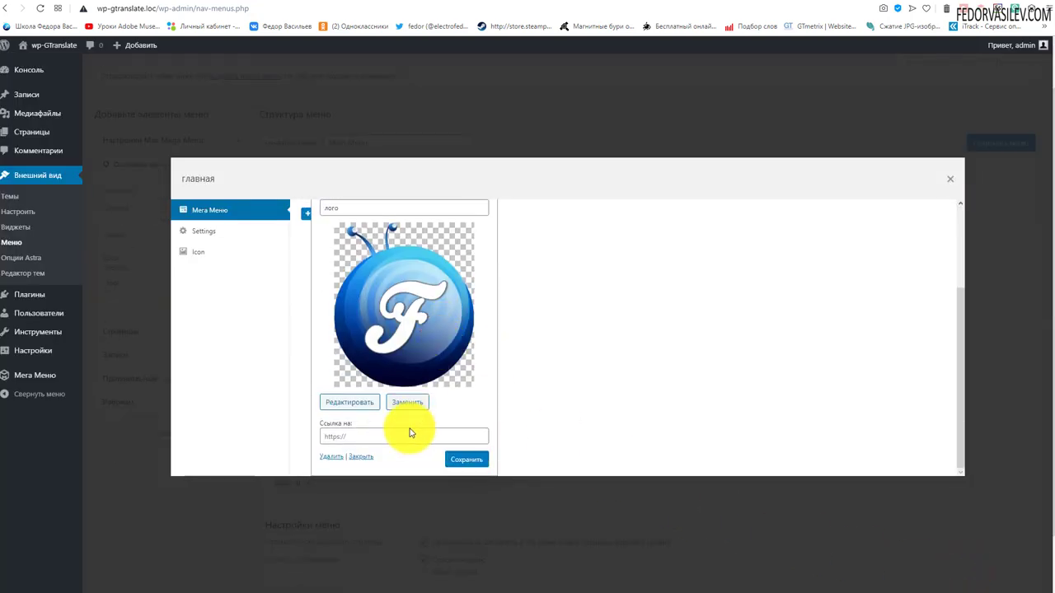
pyautogui.click(464, 456)
pyautogui.scroll(3, 424, 342)
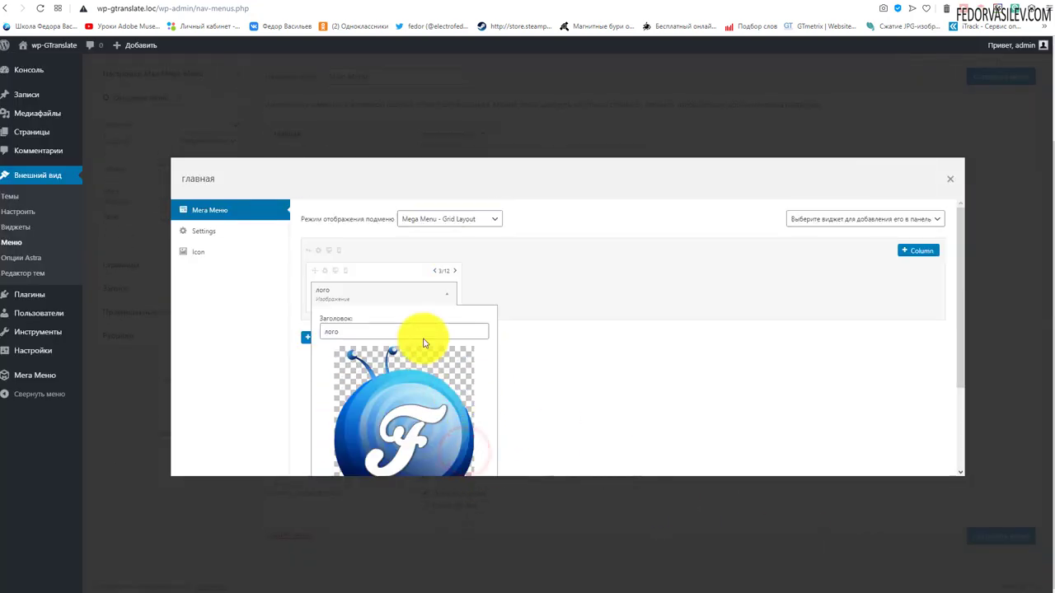
pyautogui.scroll(-3, 423, 338)
pyautogui.click(363, 455)
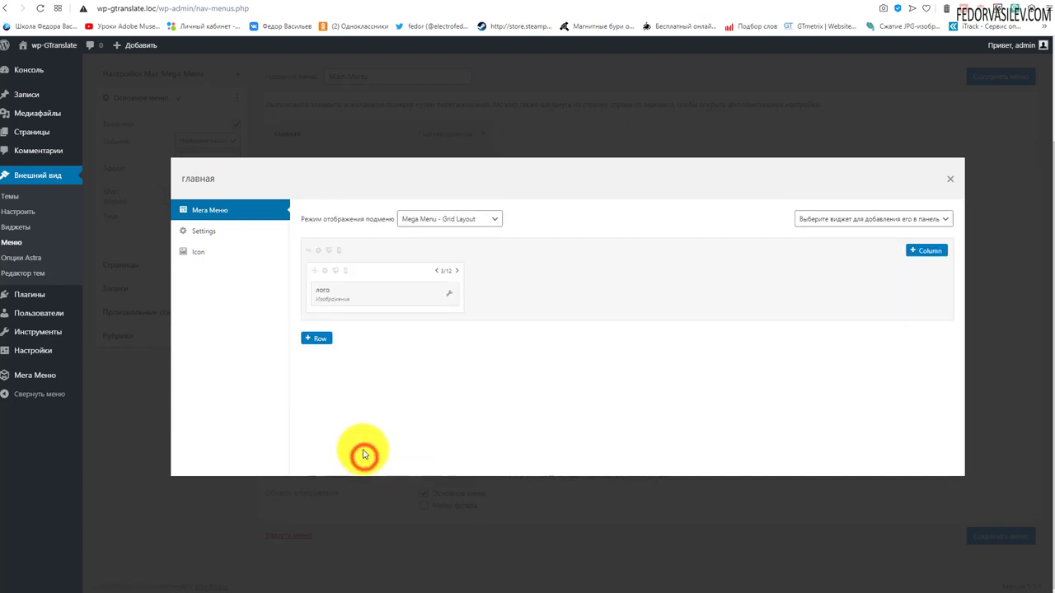
# Look through the logo column's settings: its class field and its desktop and mobile visibility options.
pyautogui.click(326, 274)
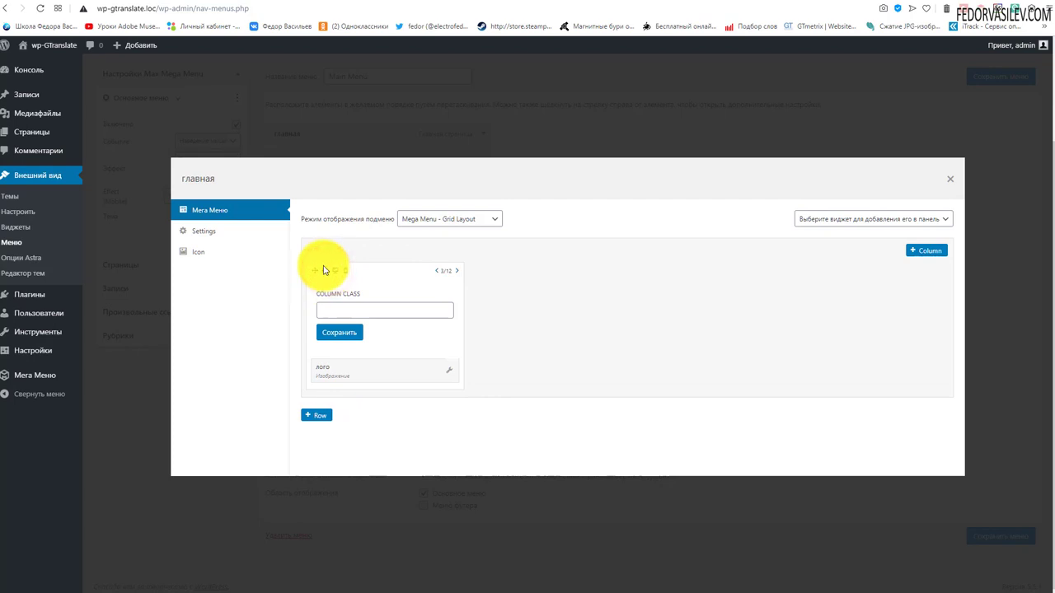
pyautogui.click(318, 315)
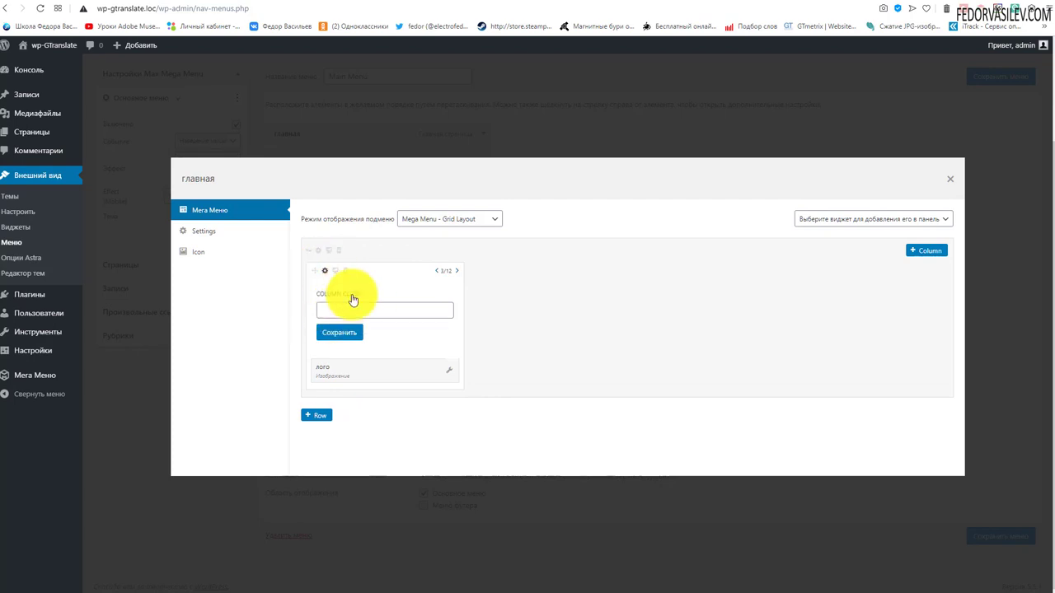
pyautogui.click(412, 308)
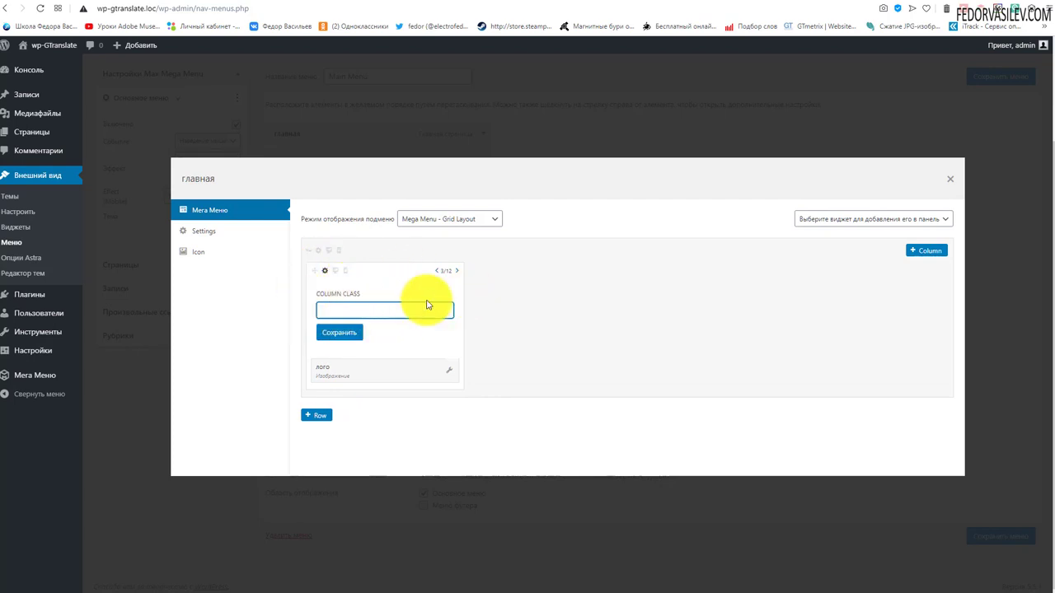
pyautogui.click(325, 272)
pyautogui.moveTo(313, 272)
pyautogui.mouseDown()
pyautogui.moveTo(419, 277)
pyautogui.moveTo(483, 264)
pyautogui.moveTo(727, 274)
pyautogui.moveTo(334, 276)
pyautogui.mouseUp()
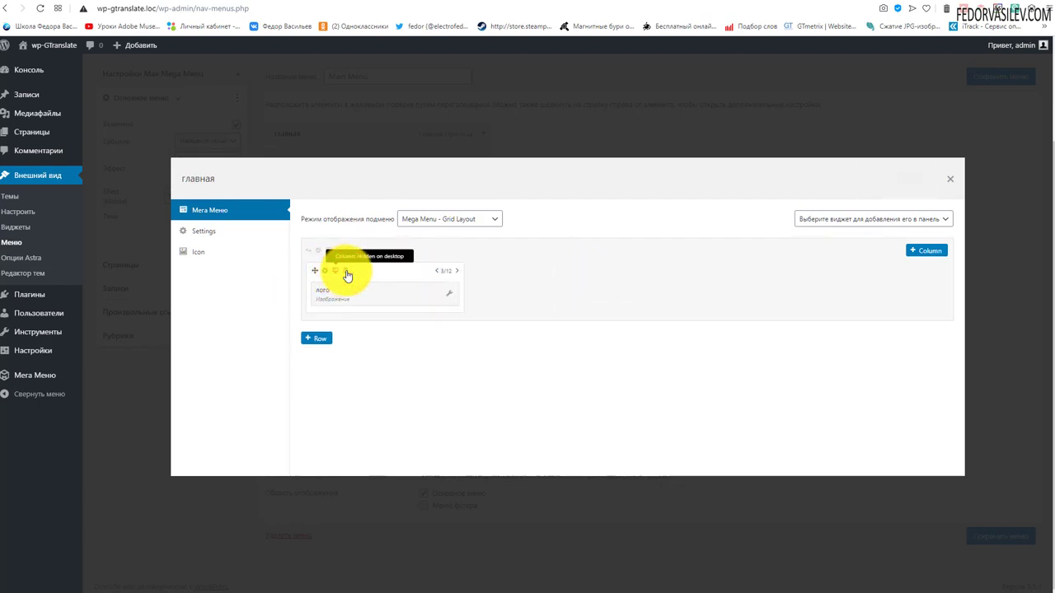
pyautogui.click(345, 273)
pyautogui.click(335, 271)
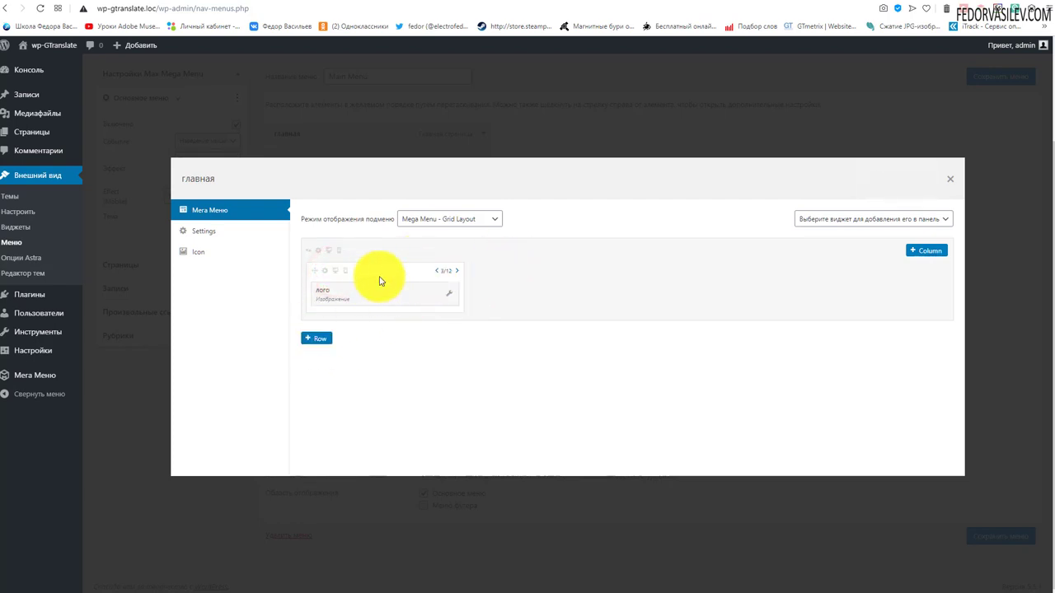
# Add a second column to the row, setting the logo column's width to 4/12 and the new column's width to 8/12.
pyautogui.click(922, 252)
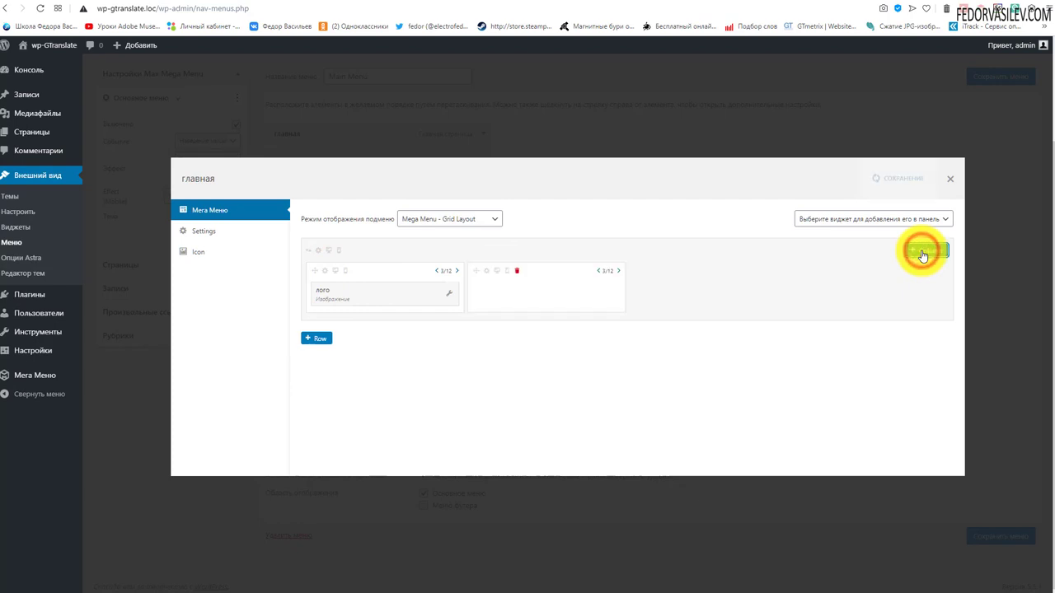
pyautogui.click(618, 272)
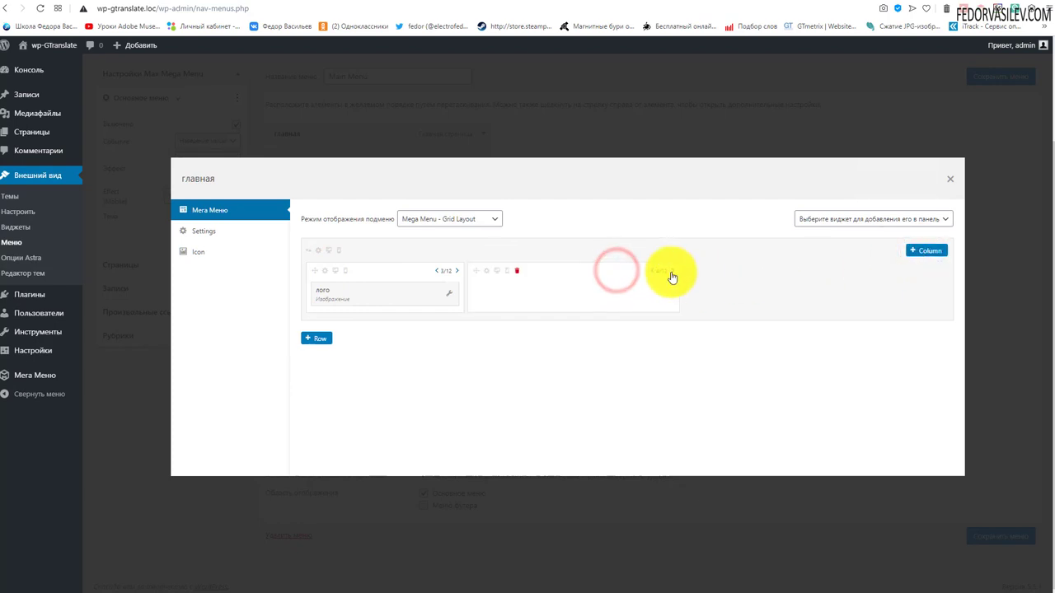
pyautogui.click(670, 272)
pyautogui.click(725, 271)
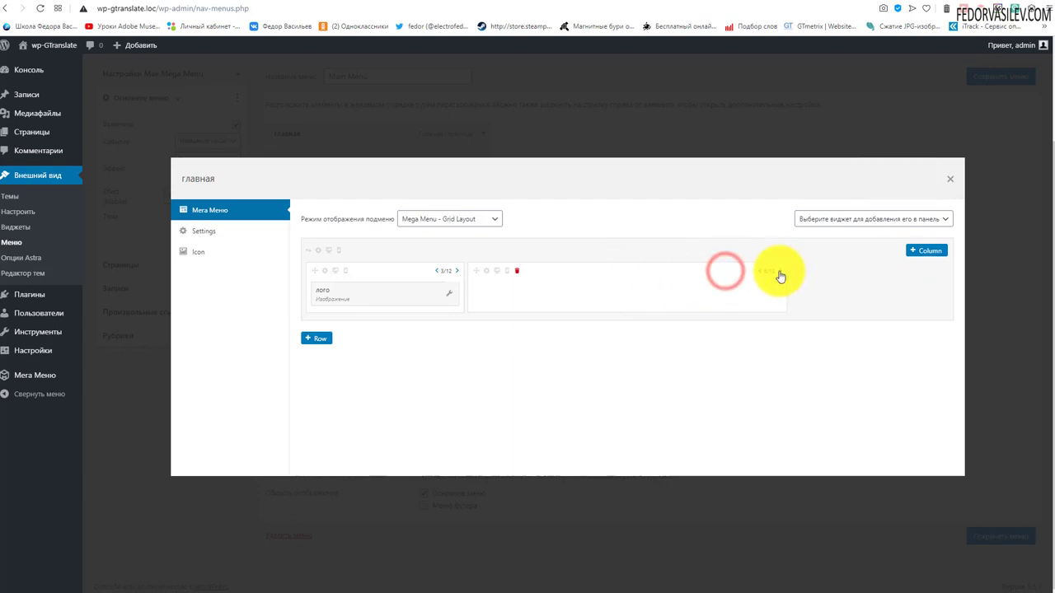
pyautogui.click(779, 271)
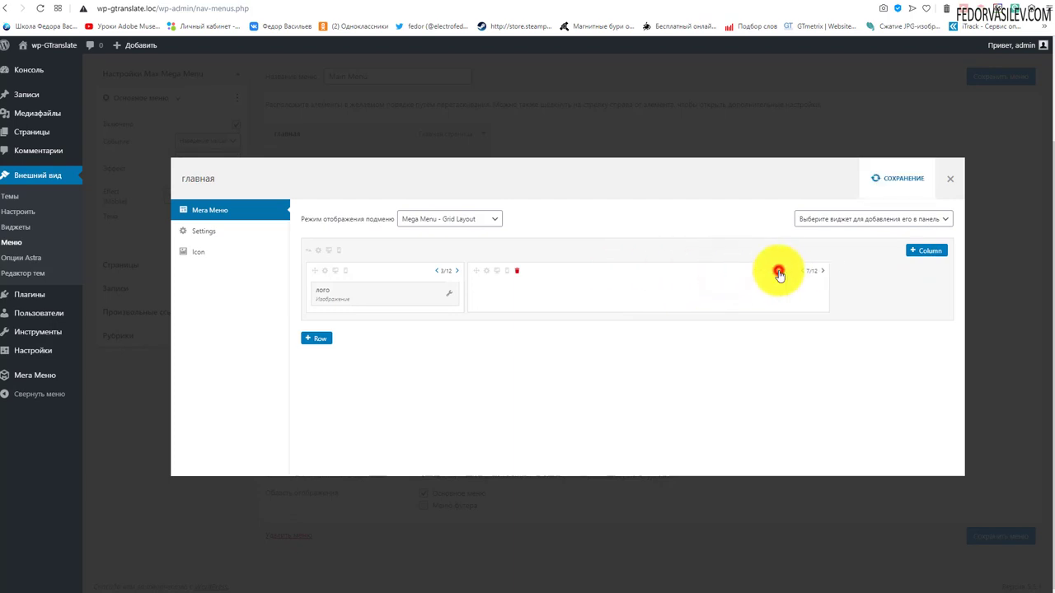
pyautogui.click(456, 271)
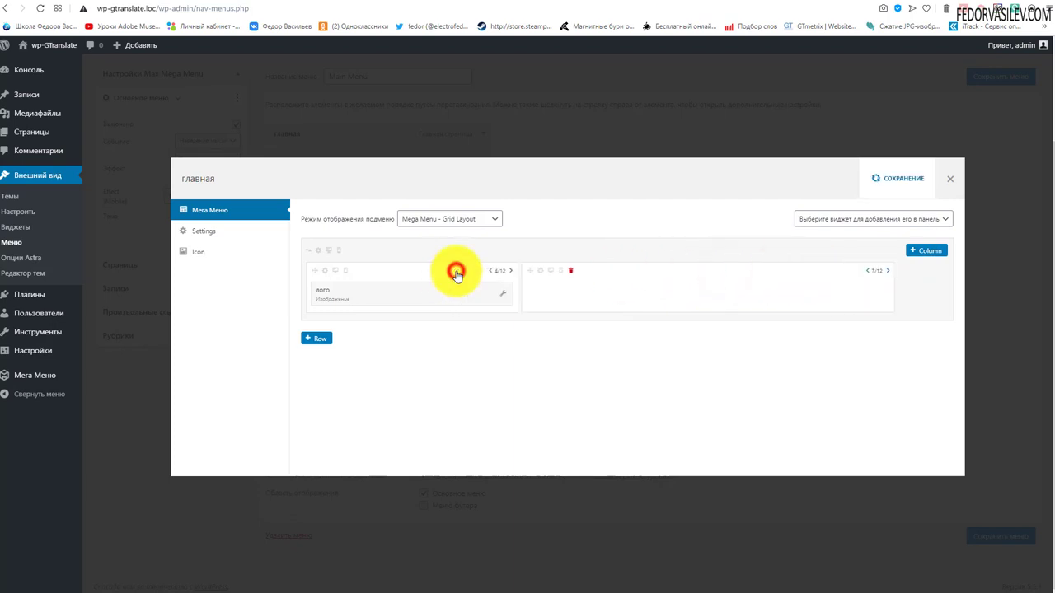
pyautogui.click(883, 271)
pyautogui.click(913, 221)
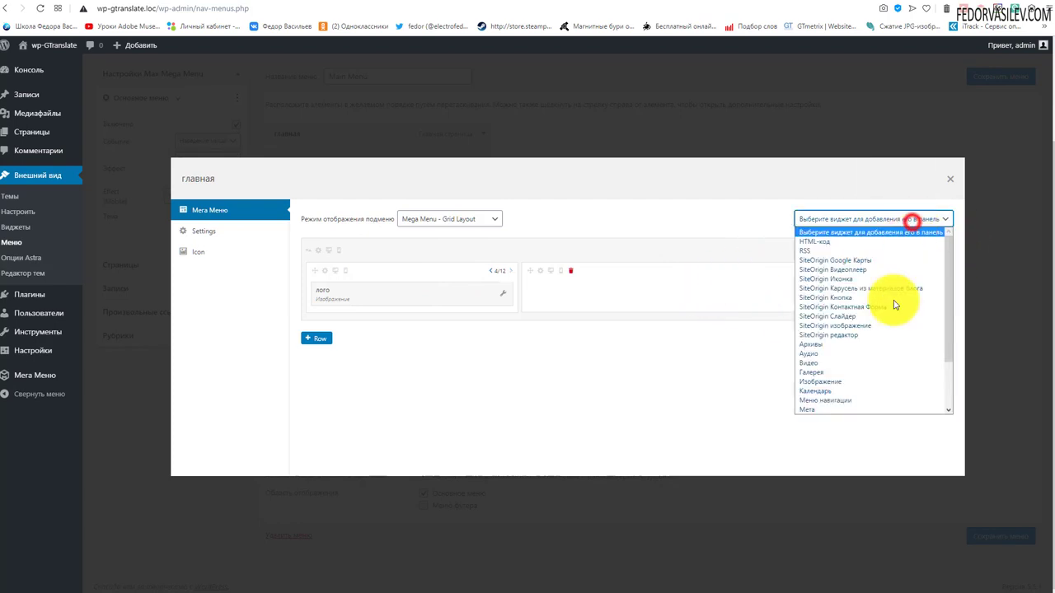
pyautogui.scroll(-3, 895, 305)
pyautogui.click(823, 405)
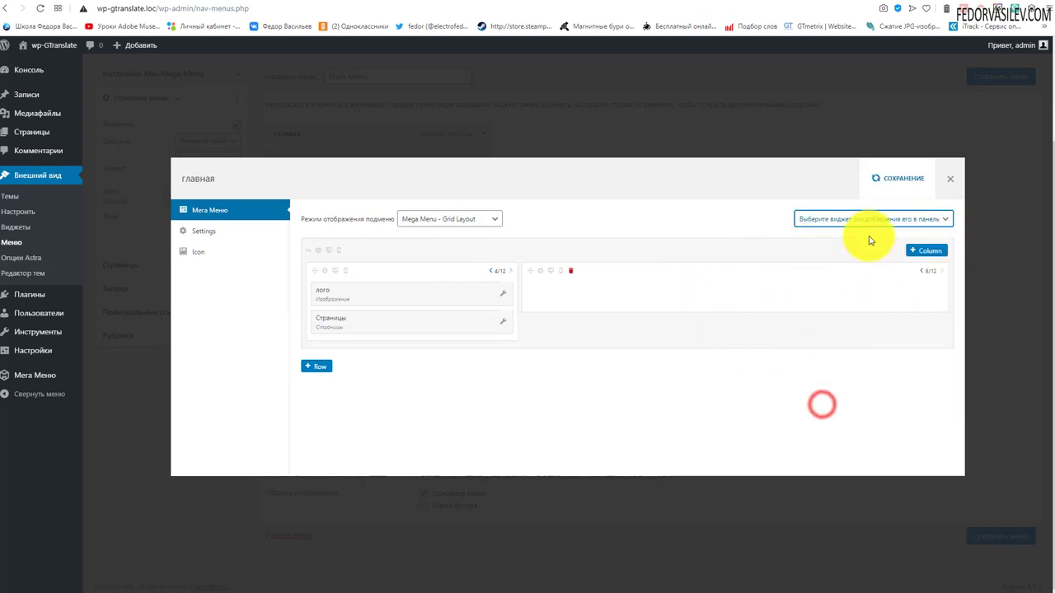
pyautogui.click(858, 217)
pyautogui.click(702, 374)
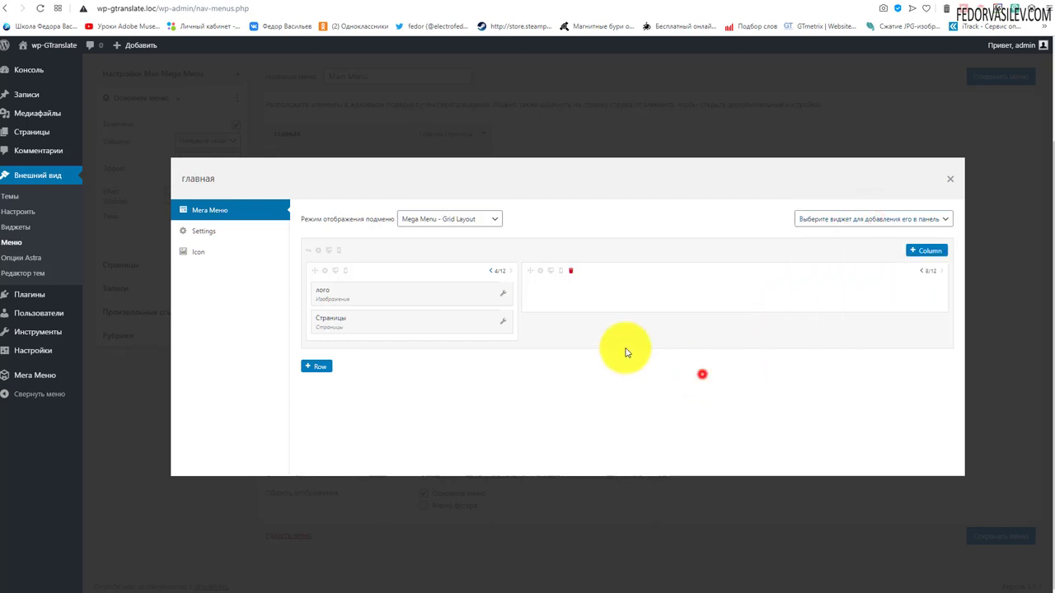
pyautogui.click(502, 322)
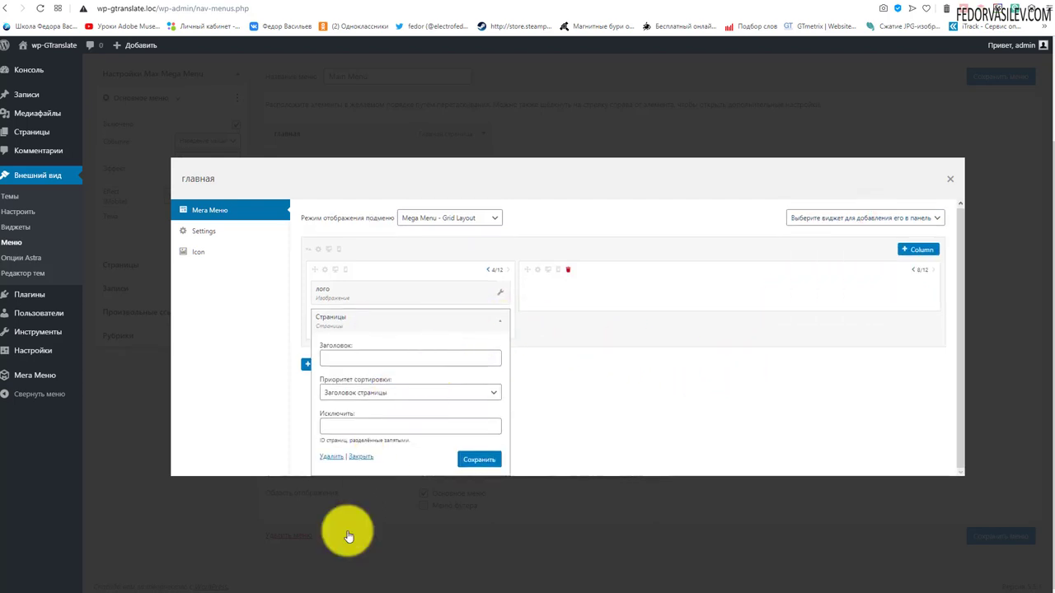
pyautogui.click(327, 458)
# Add a Текст widget to the grid and move it into the empty 8/12 column.
pyautogui.click(874, 216)
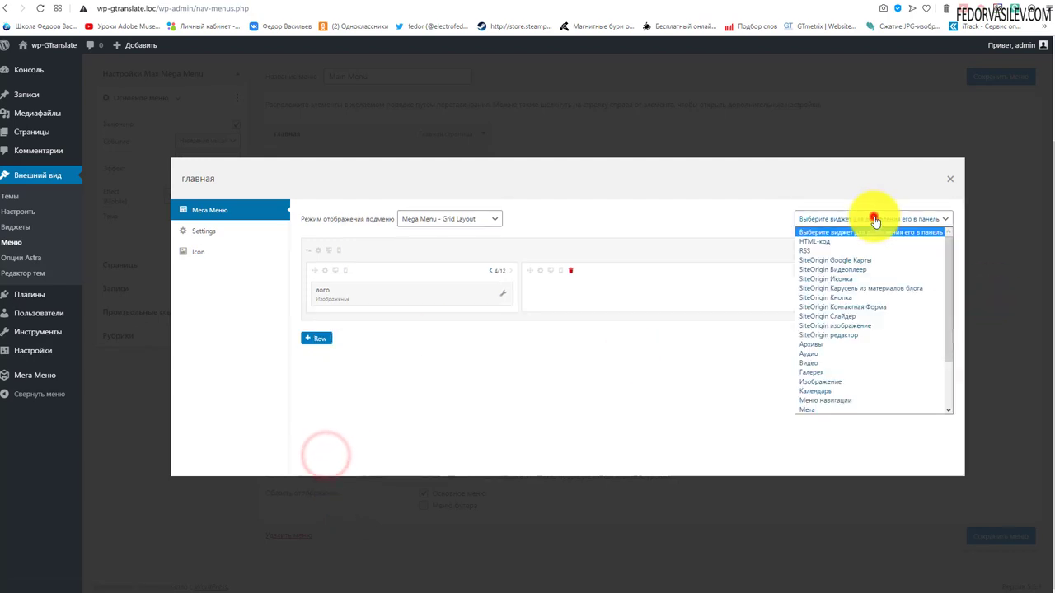
pyautogui.click(811, 410)
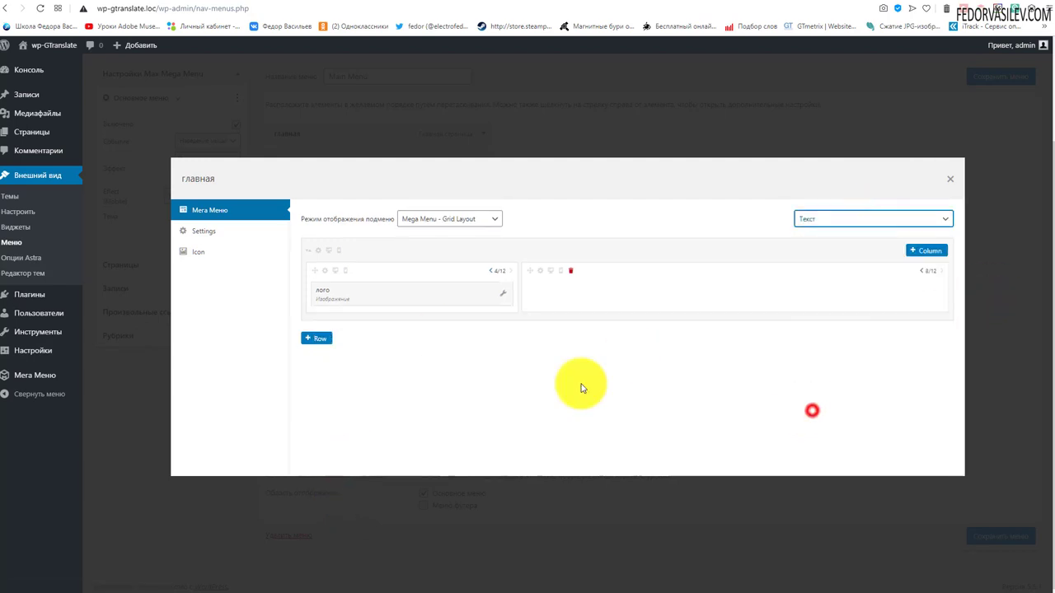
pyautogui.moveTo(345, 320); pyautogui.dragTo(590, 290)
# Title the text widget Обо мне and fill its body with the site author's introduction about continuous learning and specializing in Adobe Muse, Joomla and Wordpress.
pyautogui.click(933, 294)
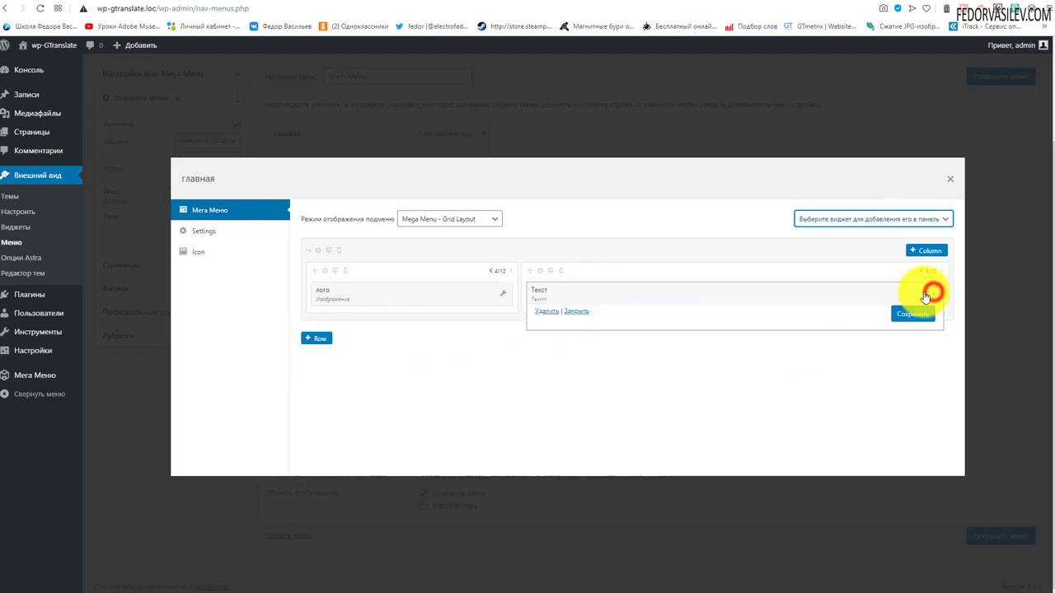
pyautogui.click(587, 333)
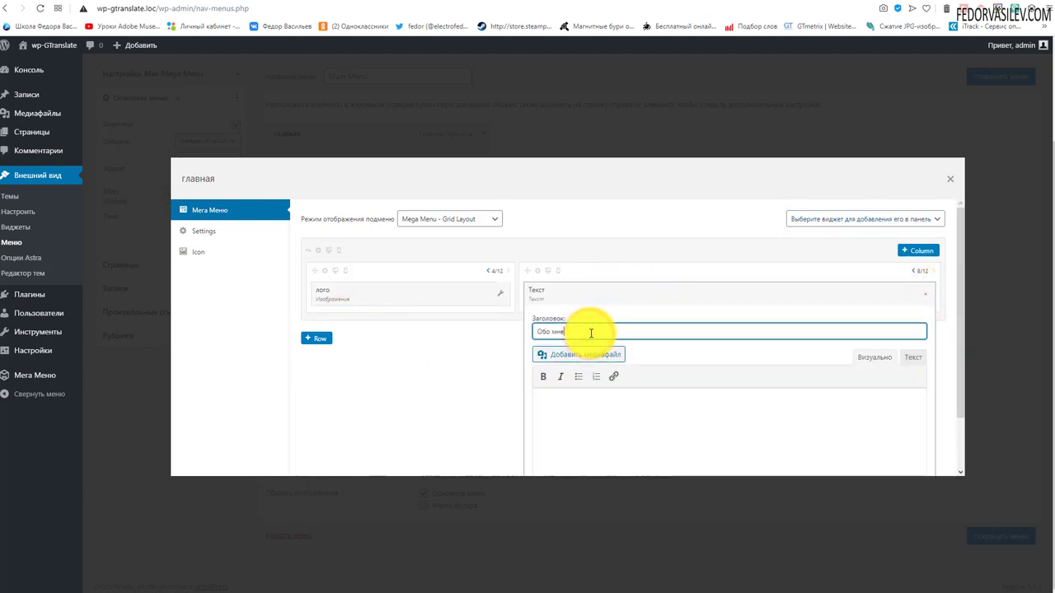
pyautogui.write('Обо мне')
pyautogui.scroll(-1, 591, 332)
pyautogui.rightClick(633, 377)
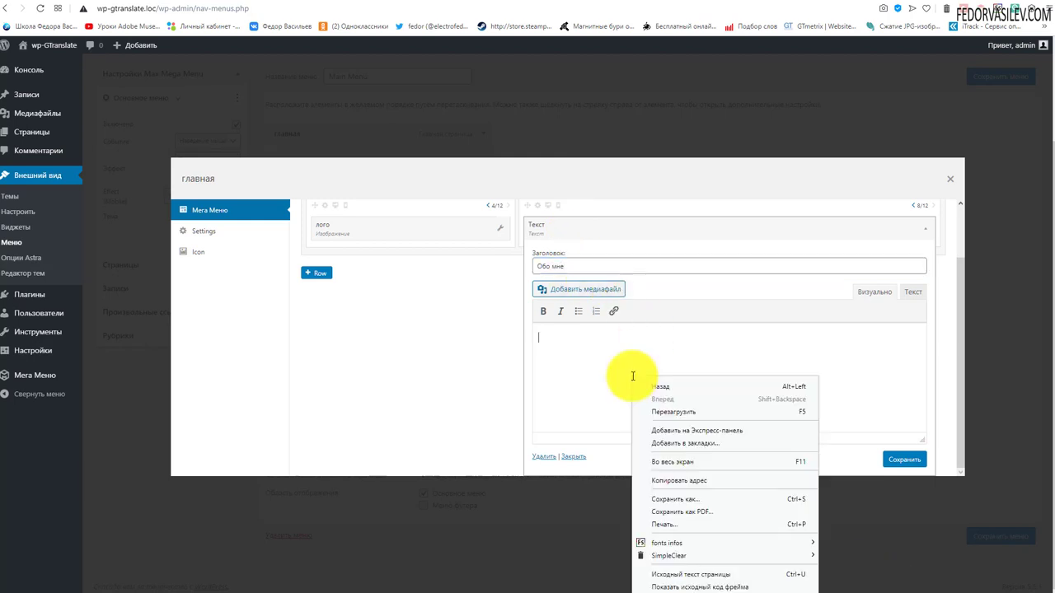
pyautogui.click(565, 362)
pyautogui.write('Меня зовут Федор Васильев. Рад приветствовать вас на своем обучающем сайте. Обучение – это непрерывный процесс, который никогда не заканчивается. Поэтому сам постоянно учусь и осваиваю новые технологии. Я накопил достаточно знаний в создании и настройке сайтов и скриптов, а так же различных программ, моя специализация Adobe Muse, Joomla, Wordpress.')
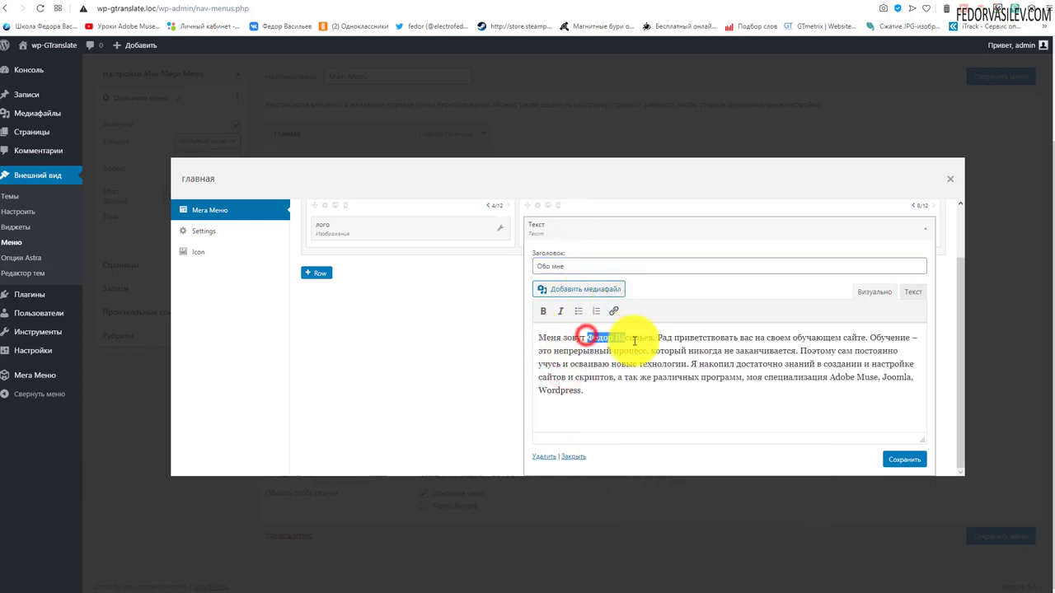
# Make the author's full name bold in the Обо мне text, save the widget and close its settings.
pyautogui.click(543, 311)
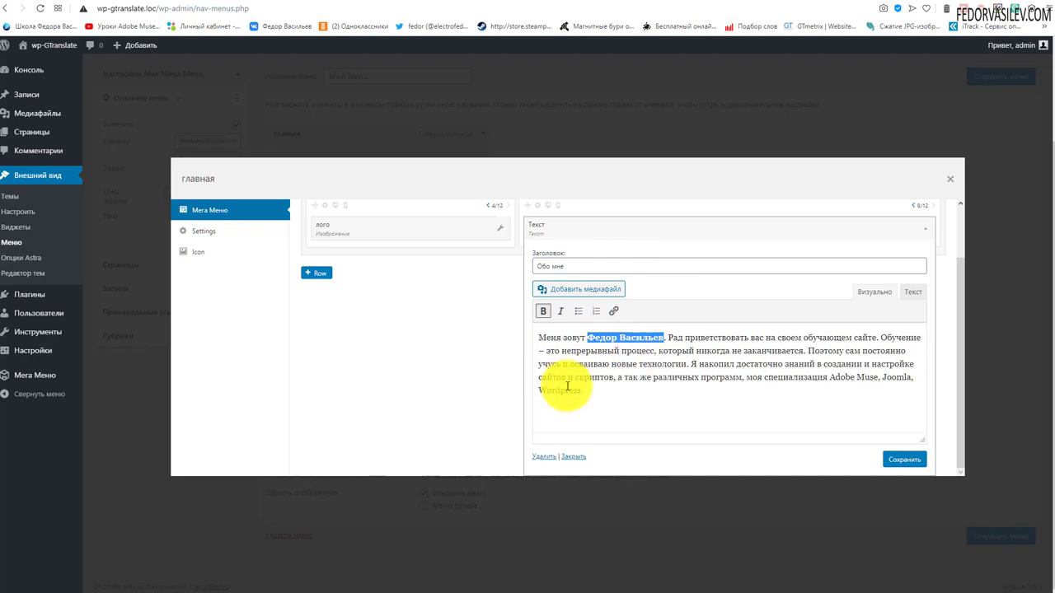
pyautogui.click(904, 459)
pyautogui.click(573, 455)
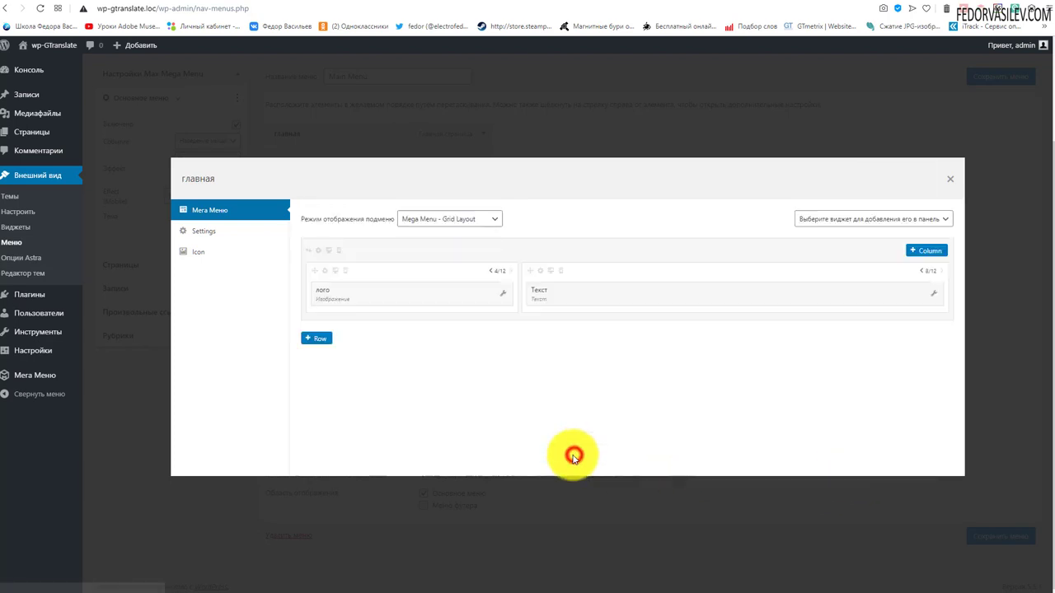
# Reload the live front page to check the главная mega menu, and close the item's Mega Menu settings in the menu editor.
pyautogui.click(726, 2)
pyautogui.click(41, 9)
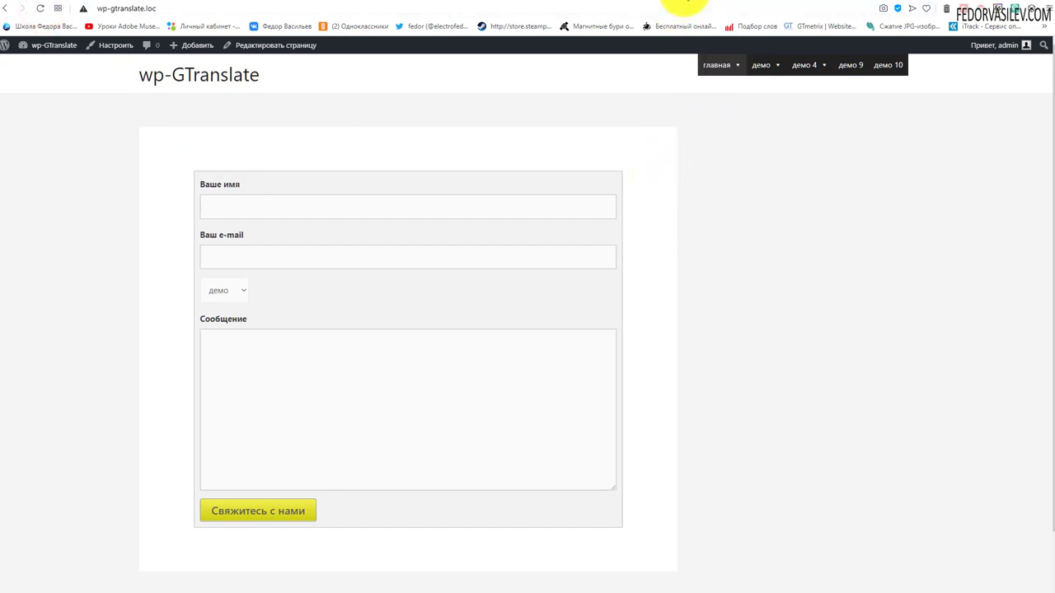
pyautogui.click(684, 2)
pyautogui.click(951, 181)
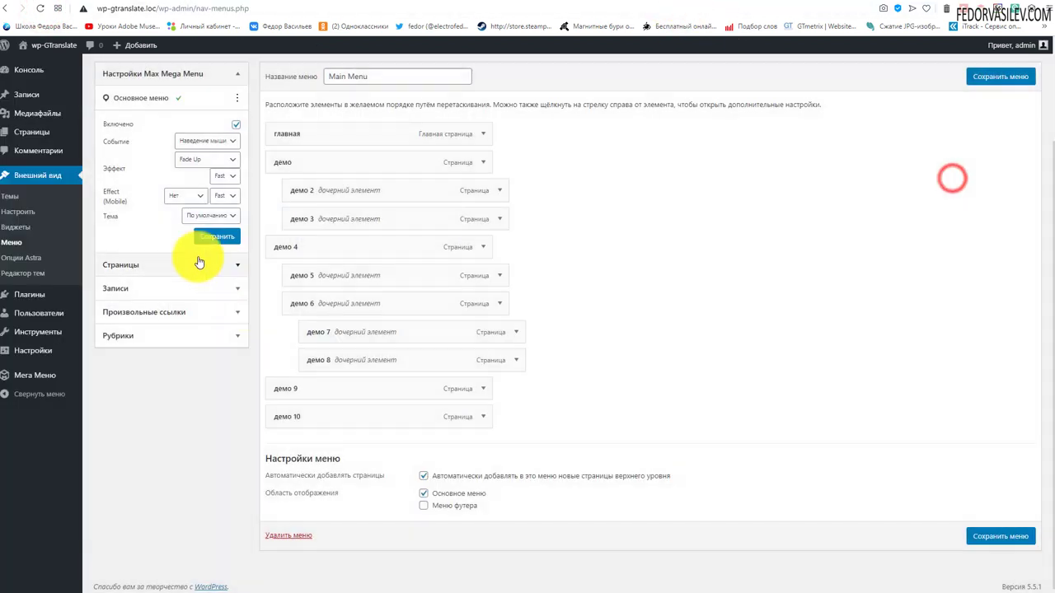
# Set the Max Mega Menu Событие to Hover Intent, save the settings and test the главная submenu on the reloaded live page.
pyautogui.scroll(1, 165, 223)
pyautogui.click(192, 263)
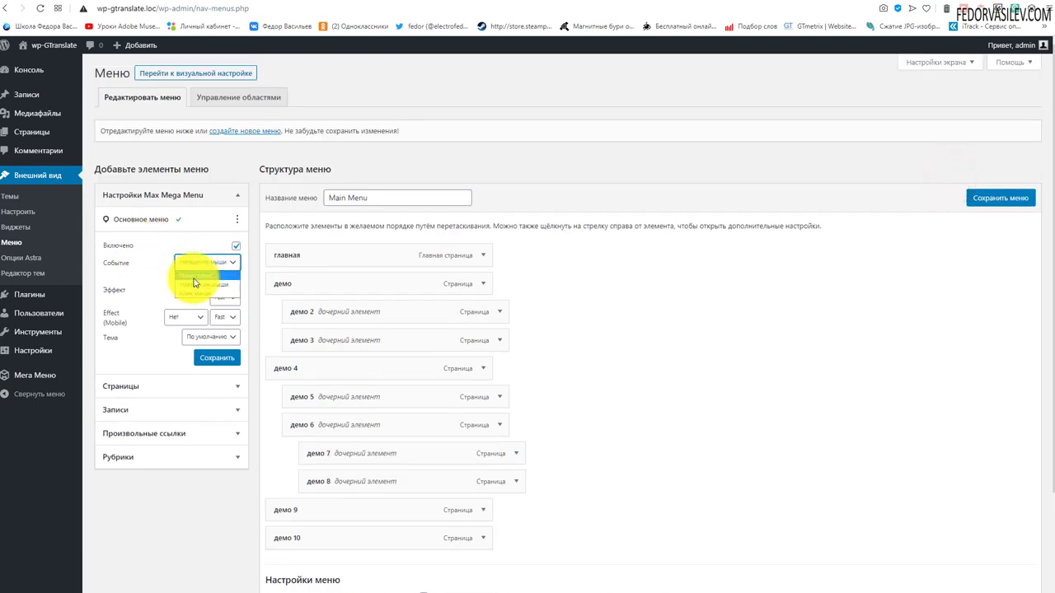
pyautogui.click(195, 281)
pyautogui.click(198, 295)
pyautogui.click(217, 358)
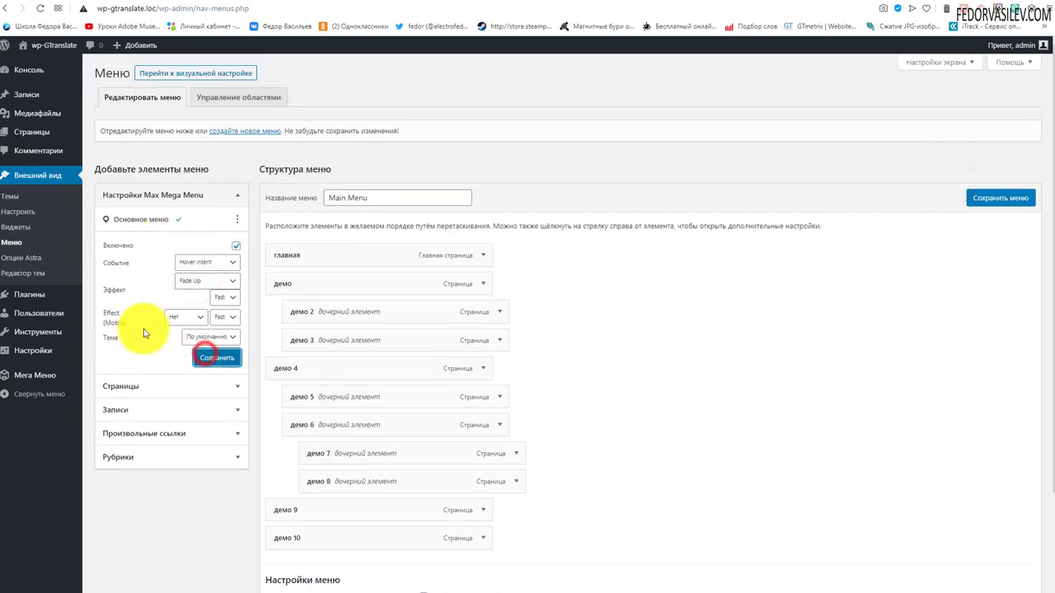
pyautogui.click(728, 3)
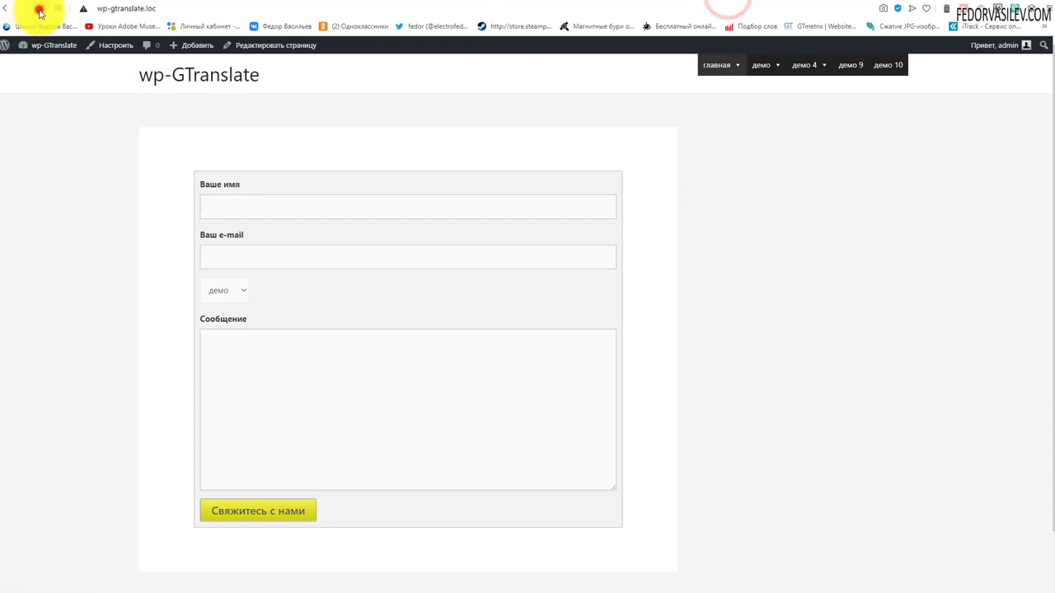
pyautogui.moveTo(726, 66)
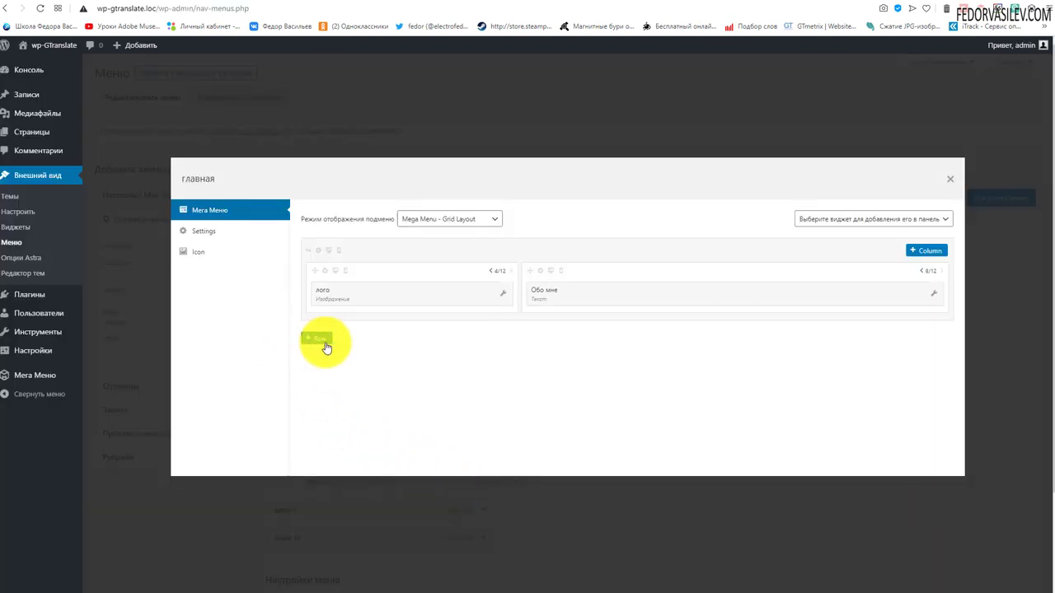
# Try adding a second row with a column to the главная mega menu grid, and delete that column and row again.
pyautogui.click(318, 340)
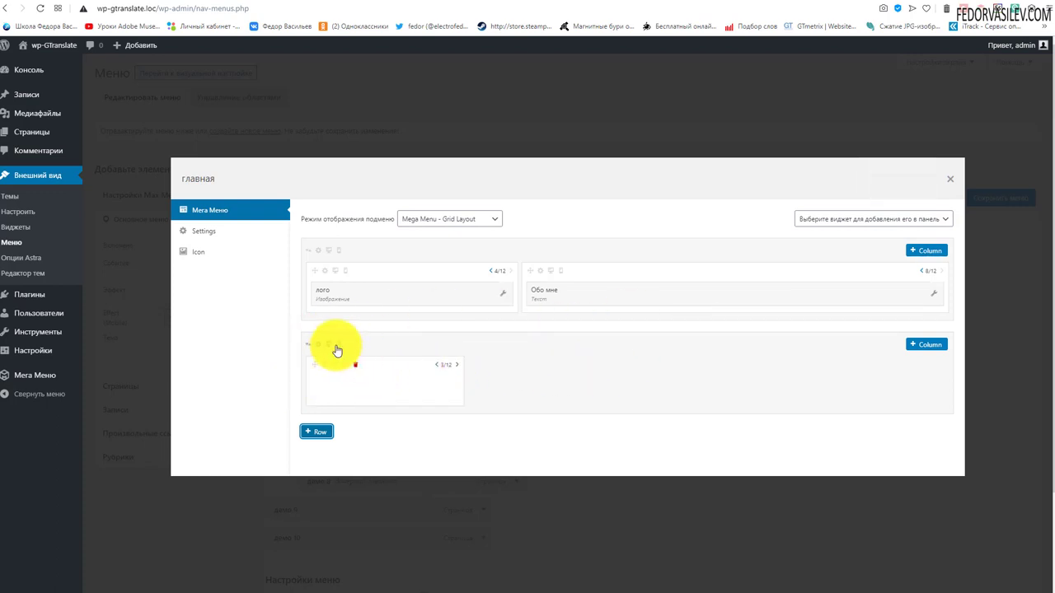
pyautogui.click(926, 345)
pyautogui.click(517, 367)
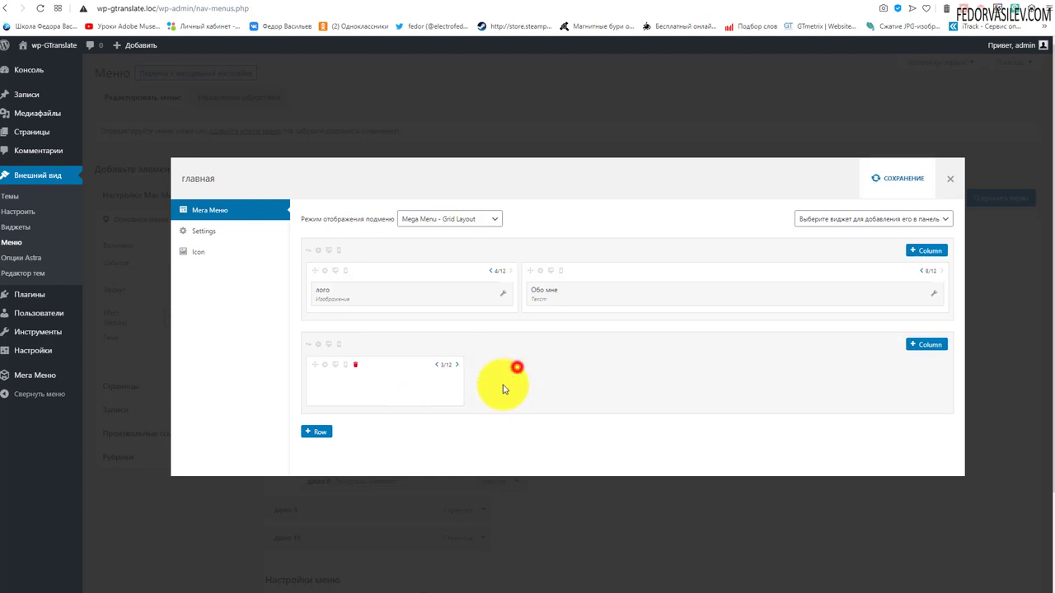
pyautogui.click(355, 366)
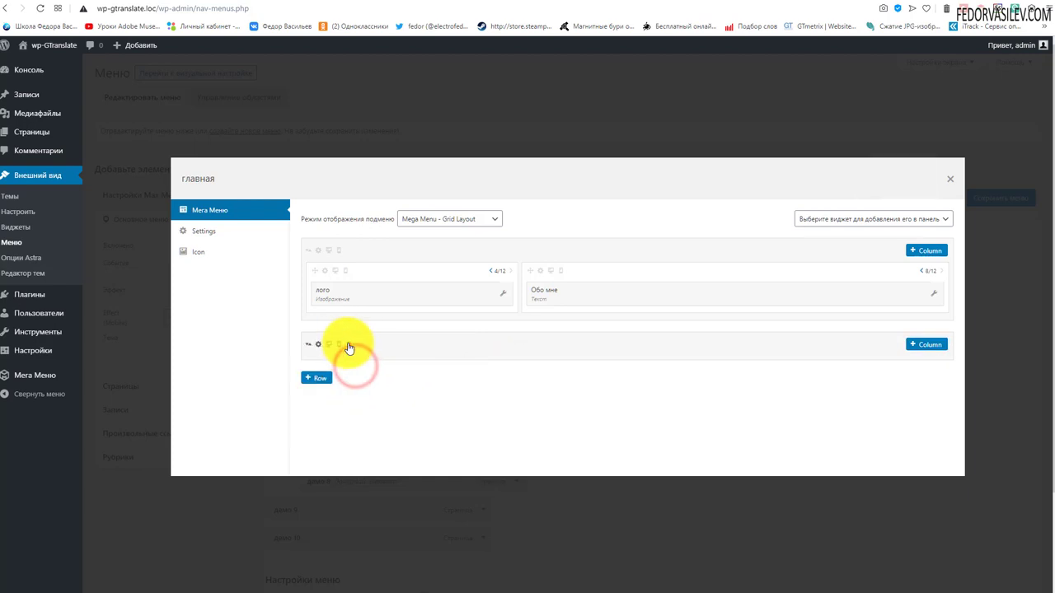
pyautogui.click(348, 345)
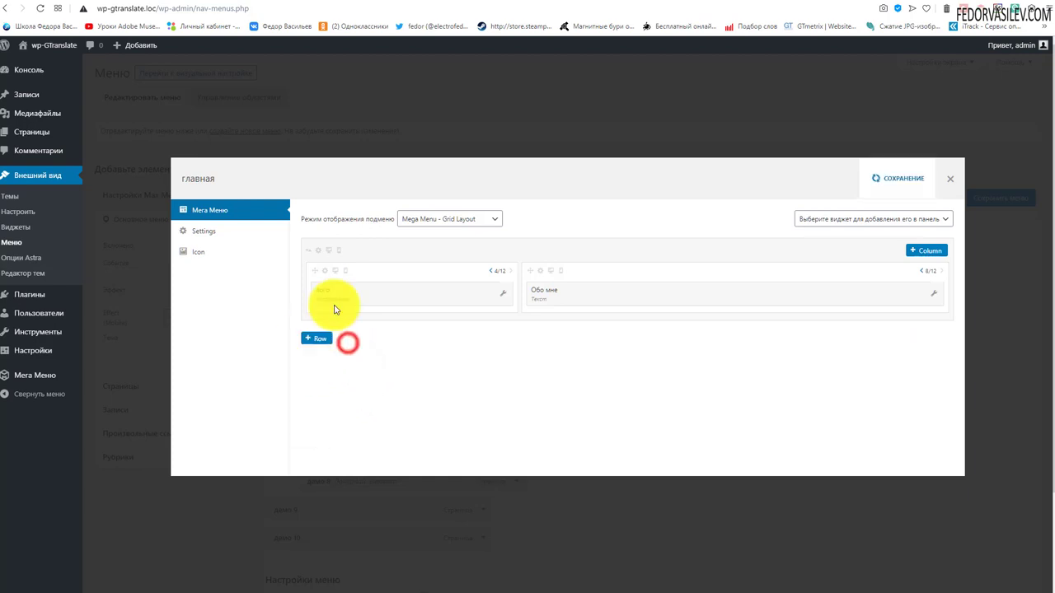
# Enable Скрыть текст in the главная item's Settings, save the changes and check the menu on the live page.
pyautogui.click(211, 231)
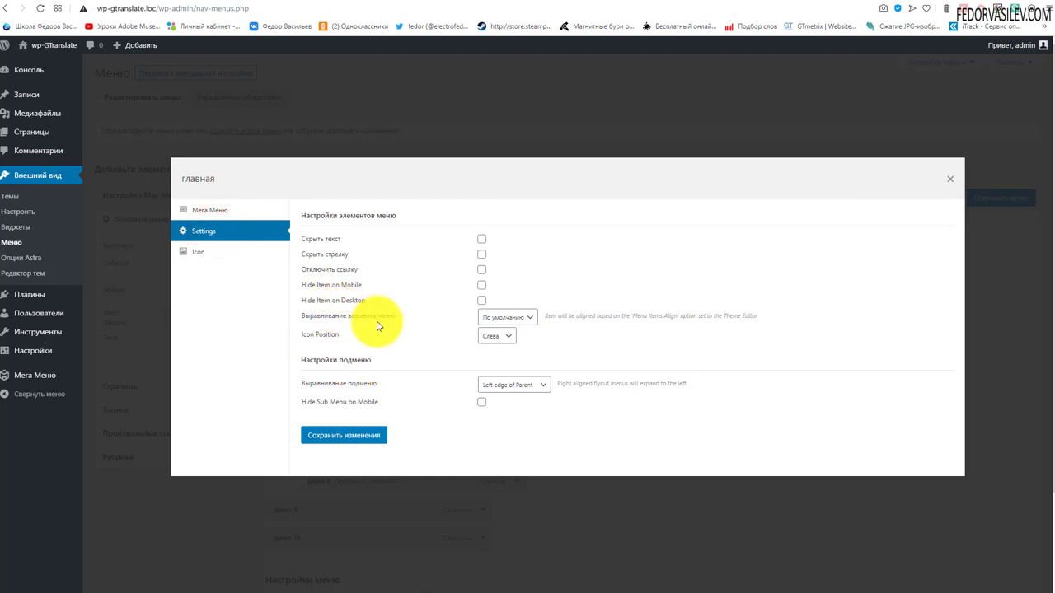
pyautogui.click(482, 241)
pyautogui.click(367, 435)
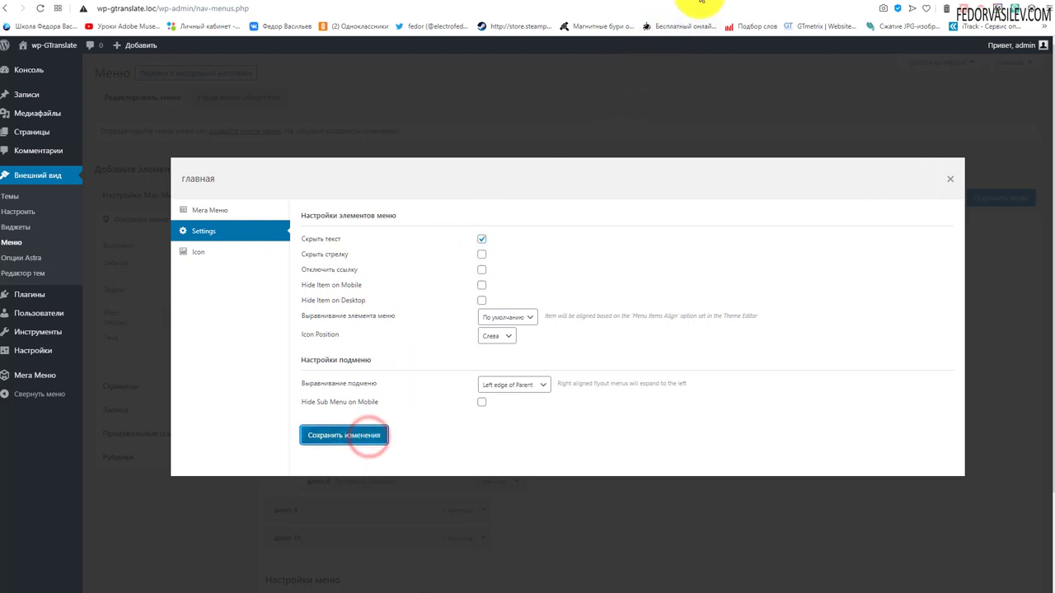
pyautogui.click(700, 1)
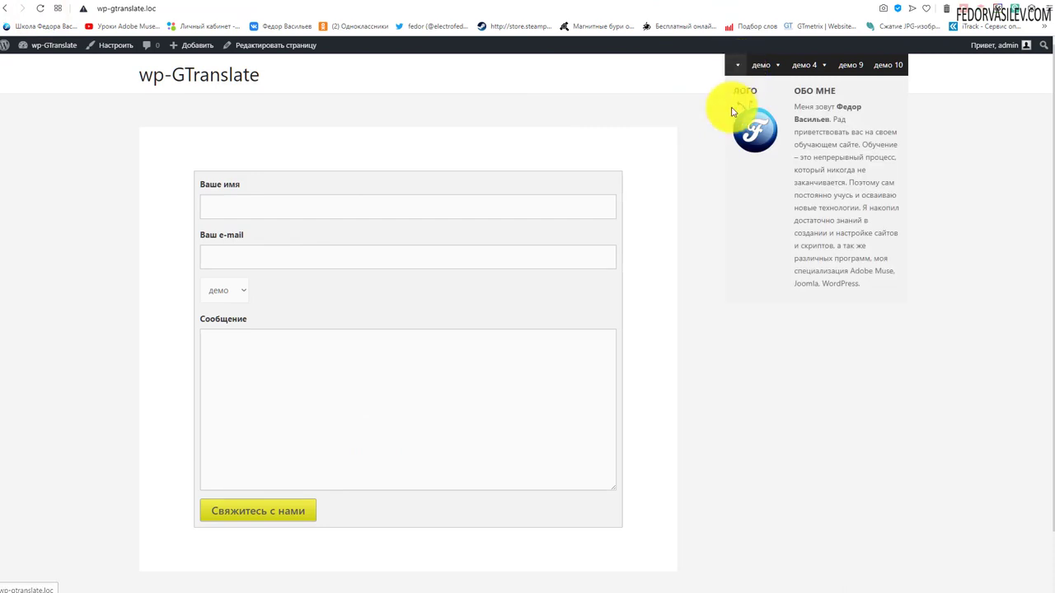
pyautogui.click(674, 4)
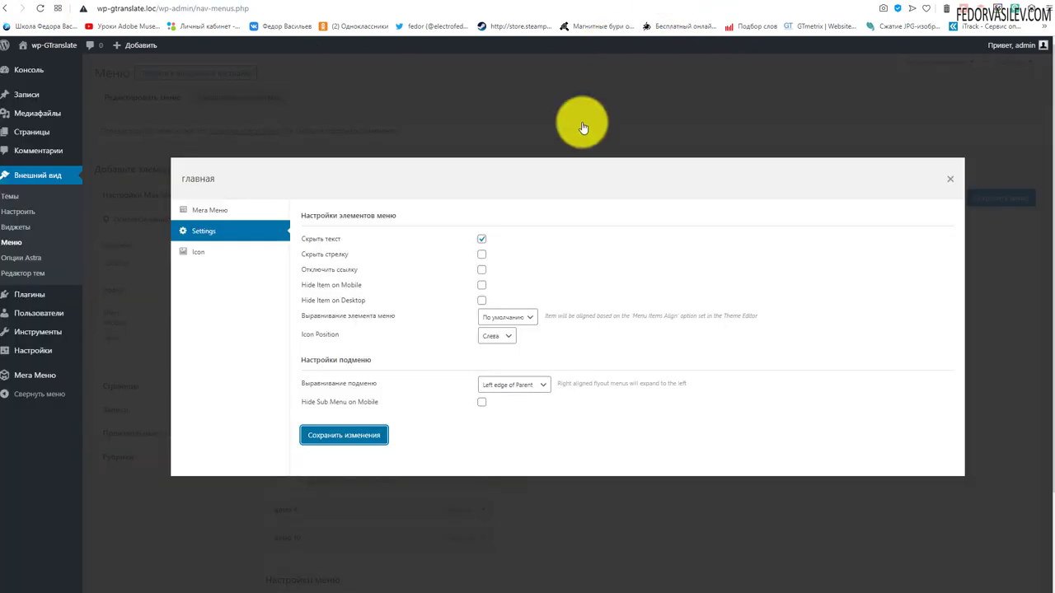
# Clear Скрыть текст for the главная item and look at the menu items' submenus on the live page.
pyautogui.click(483, 238)
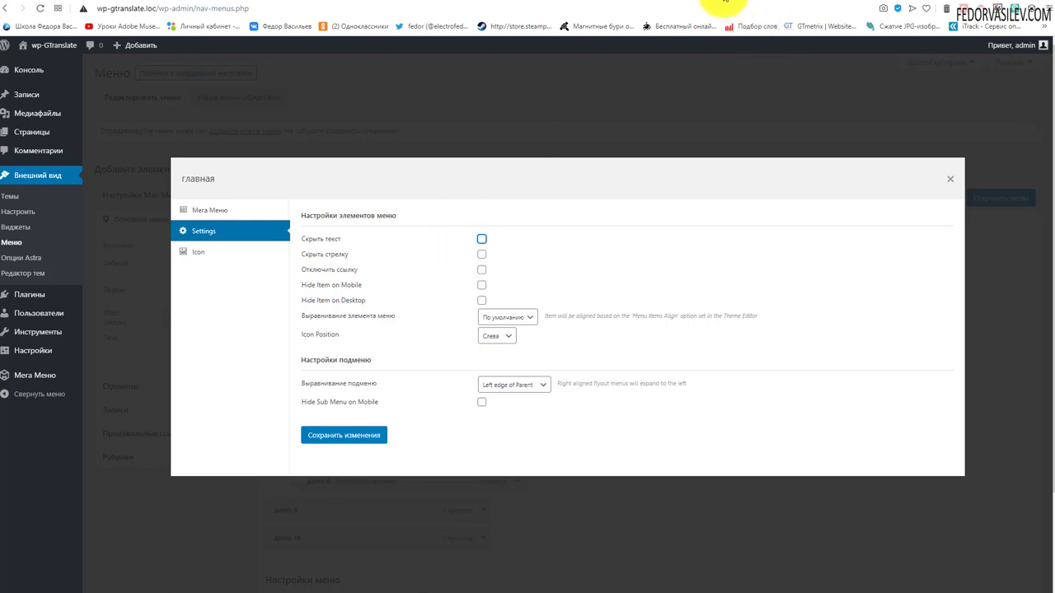
pyautogui.click(723, 3)
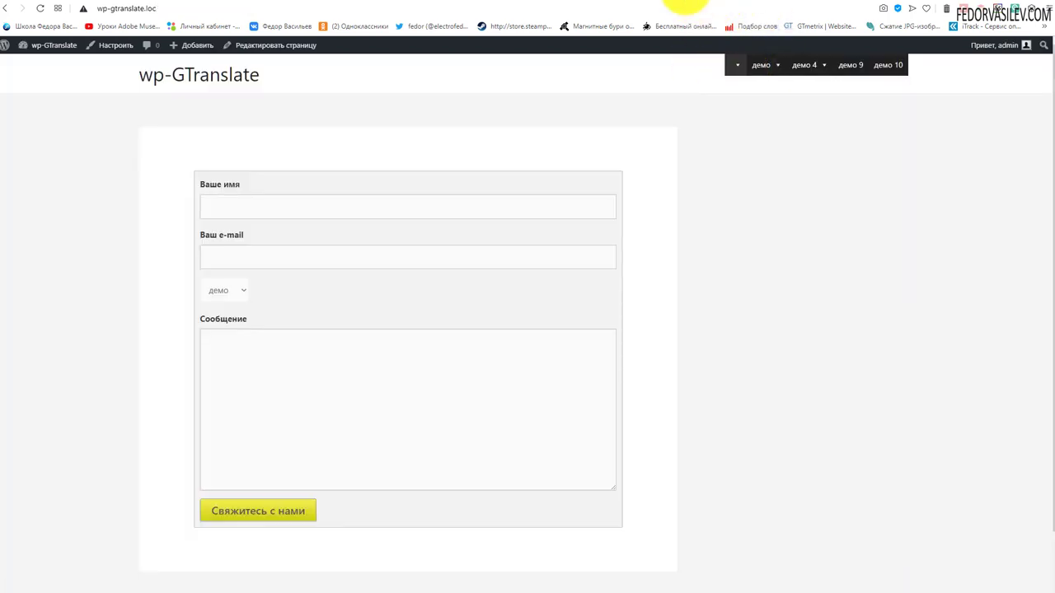
pyautogui.click(684, 2)
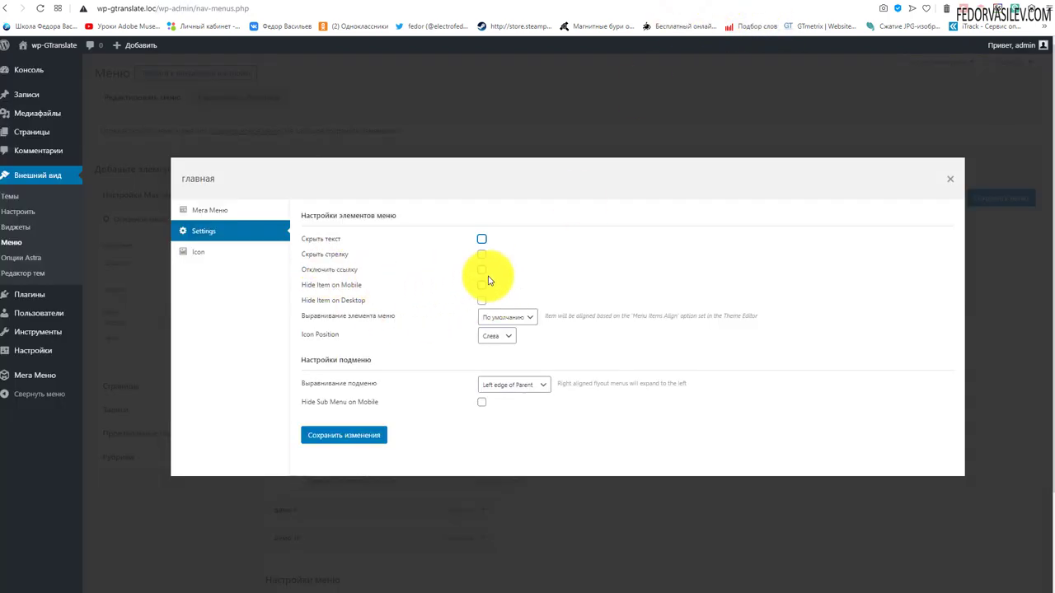
pyautogui.click(705, 2)
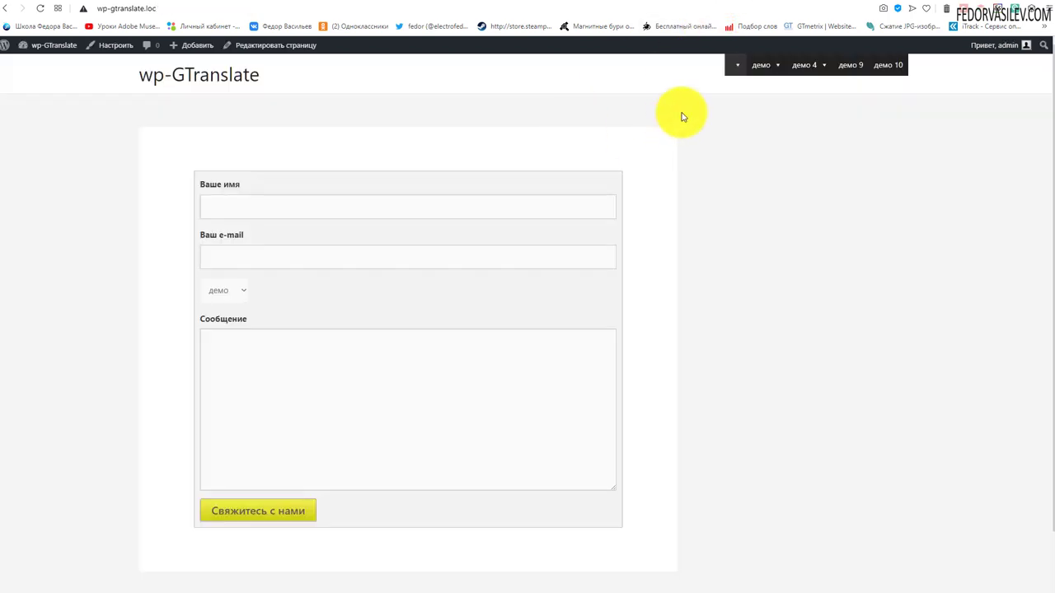
pyautogui.moveTo(739, 71)
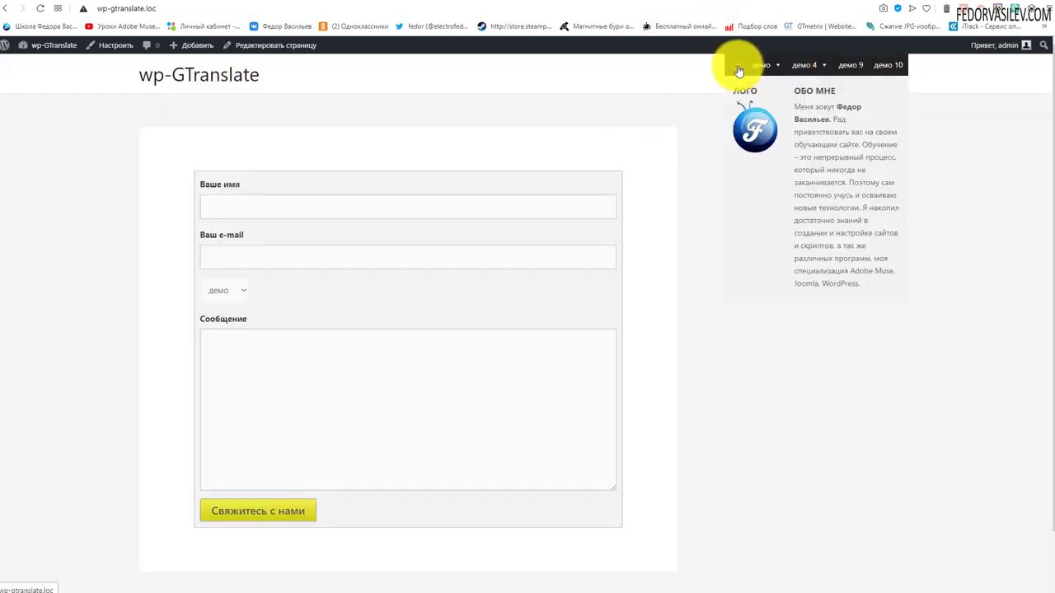
pyautogui.moveTo(796, 74)
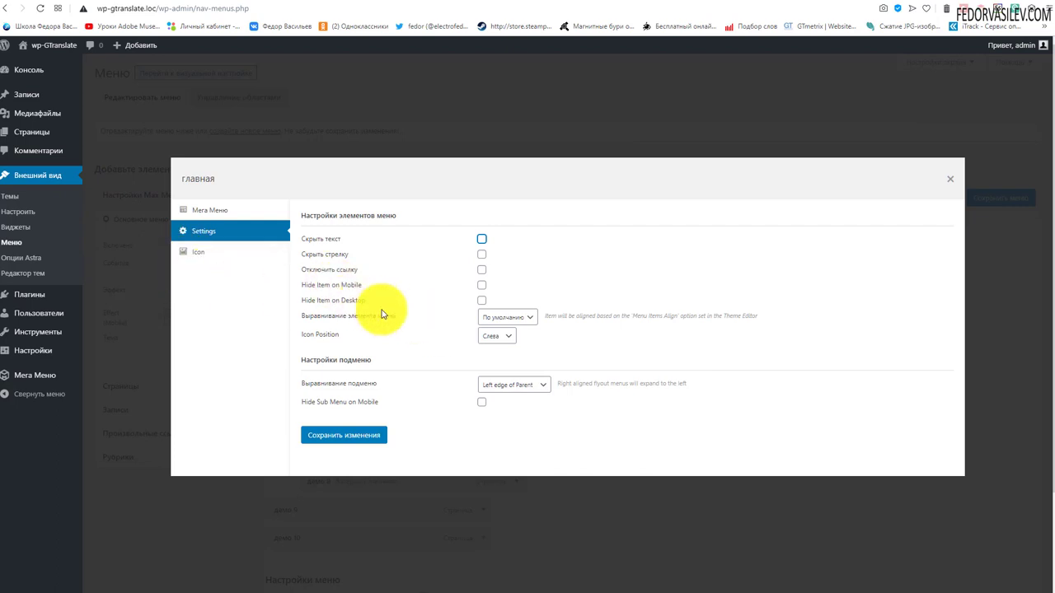
# Try the Hide Item on Mobile and Hide Item on Desktop options and view the menu item alignment choices.
pyautogui.click(482, 286)
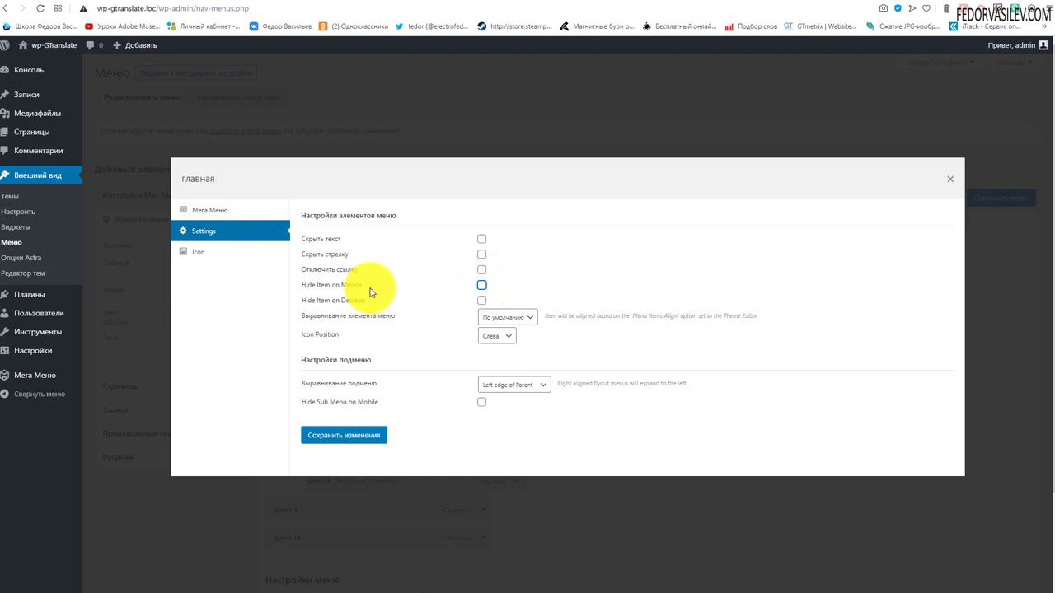
pyautogui.click(484, 301)
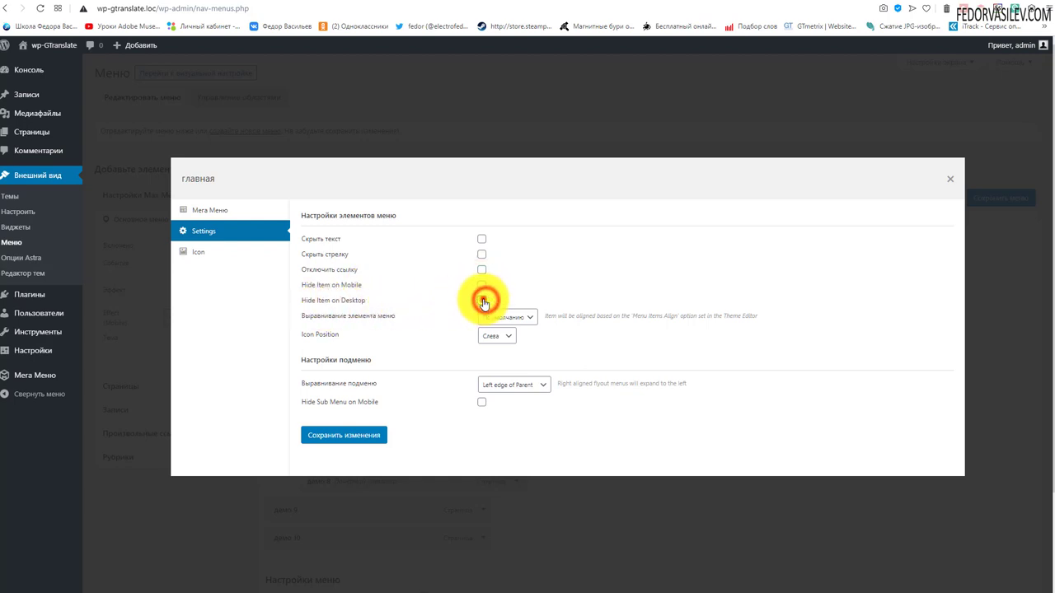
pyautogui.click(521, 321)
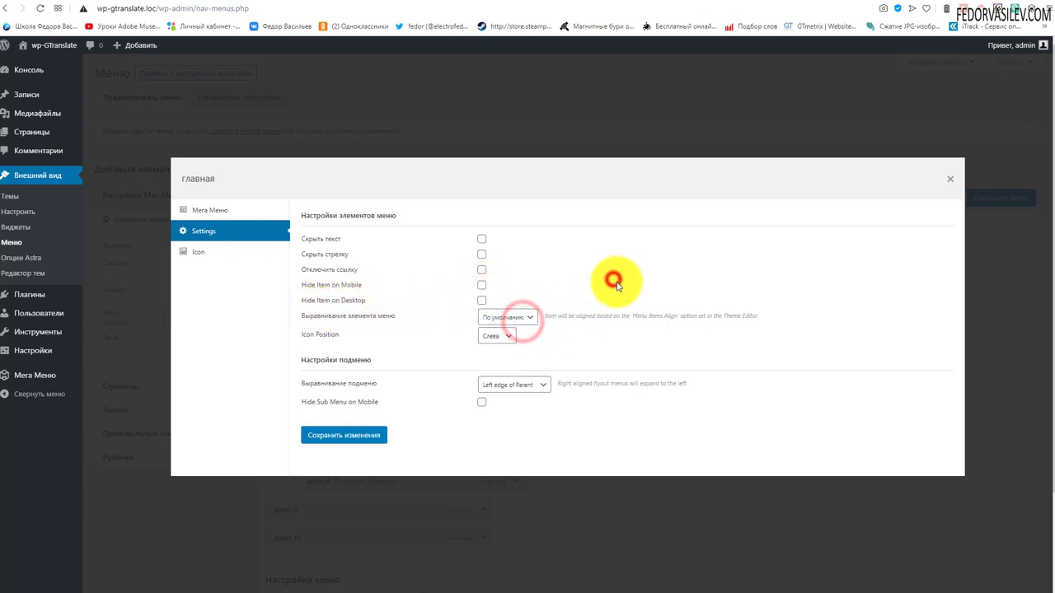
# Browse the icon sets, assign the speech-bubble Dashicon to the главная item and check it on the live демо page.
pyautogui.click(202, 254)
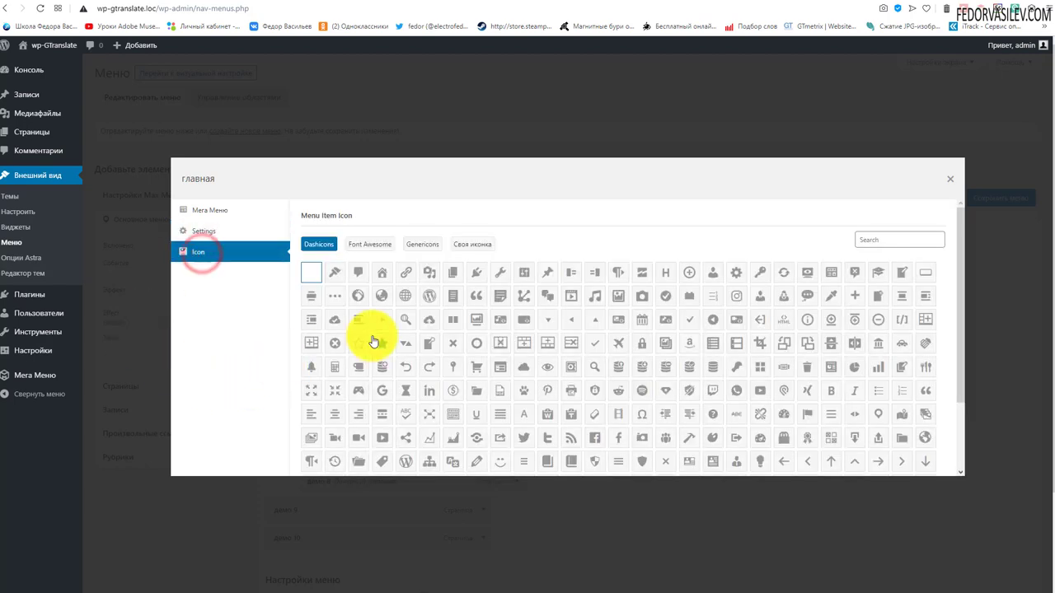
pyautogui.click(360, 272)
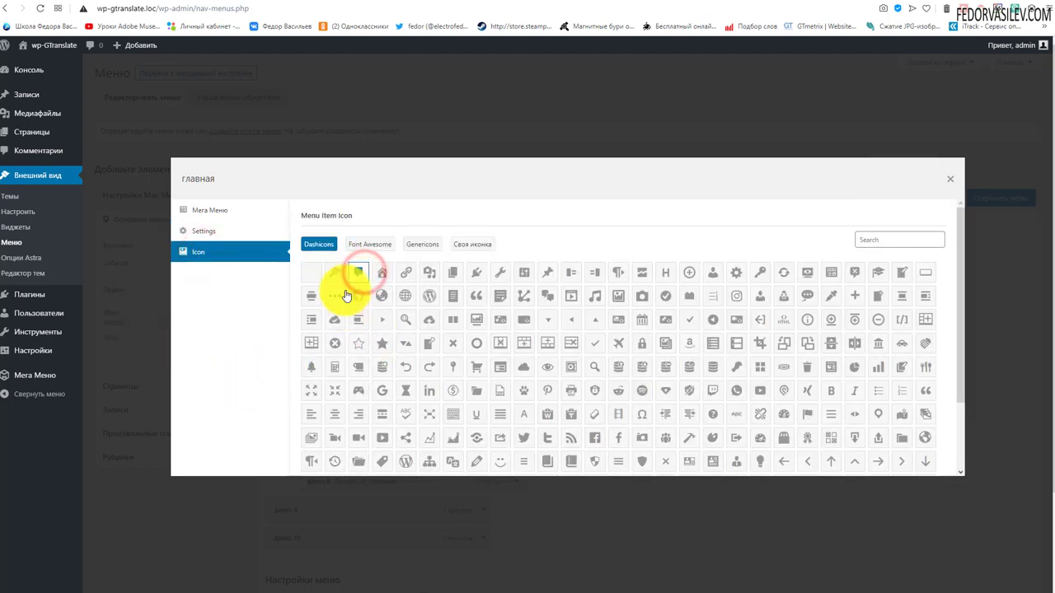
pyautogui.click(371, 244)
pyautogui.click(421, 245)
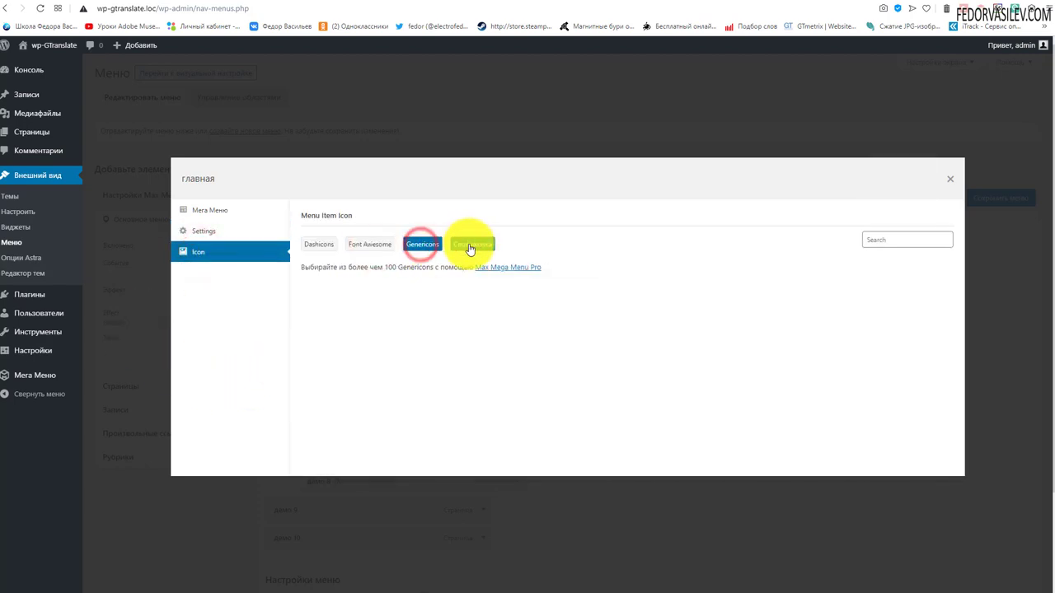
pyautogui.click(316, 243)
pyautogui.scroll(-1, 494, 301)
pyautogui.scroll(1, 461, 317)
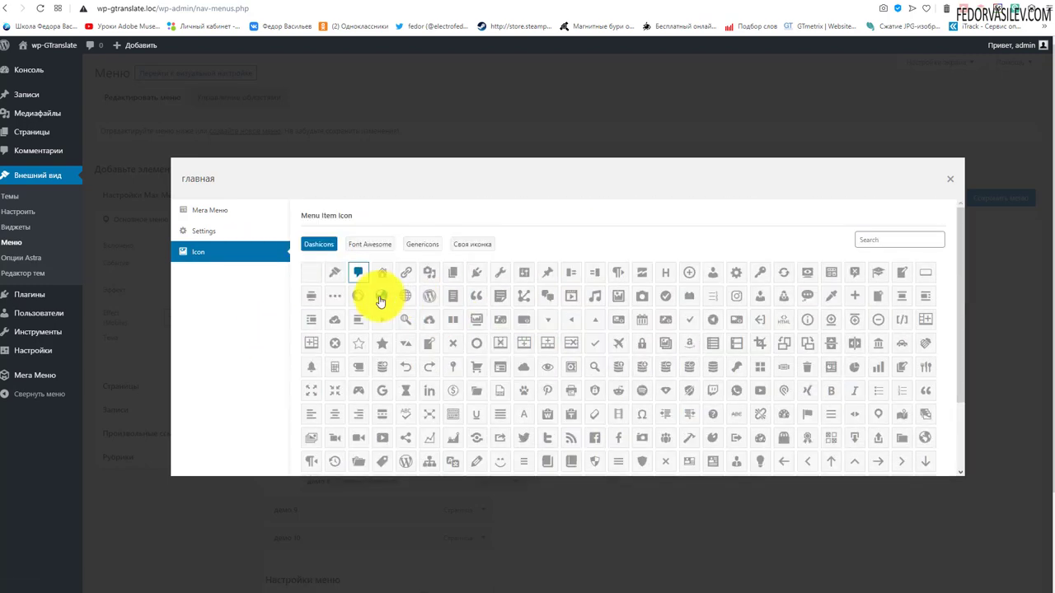
pyautogui.click(356, 273)
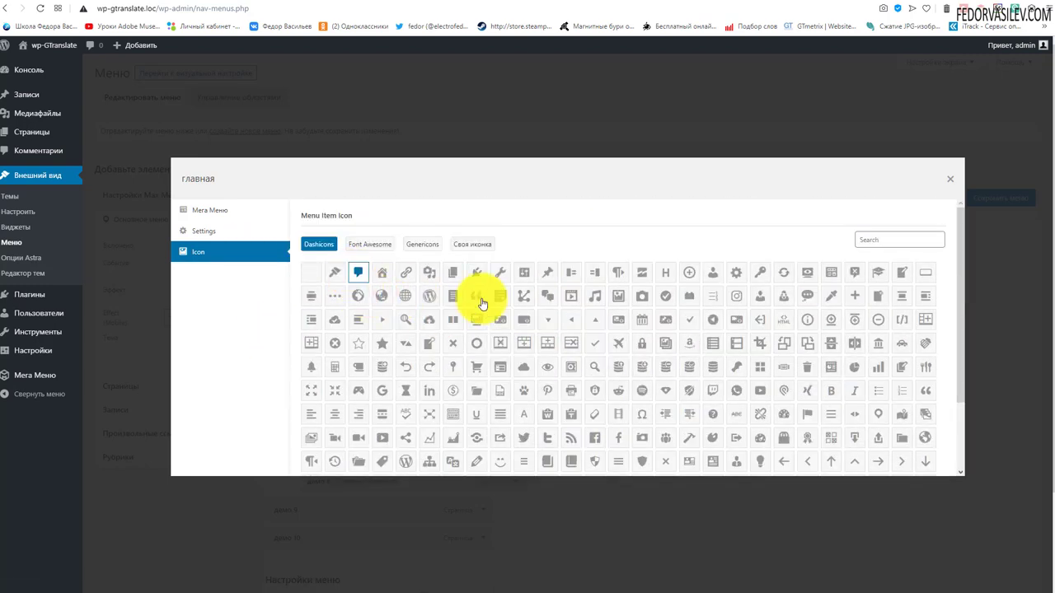
pyautogui.click(713, 2)
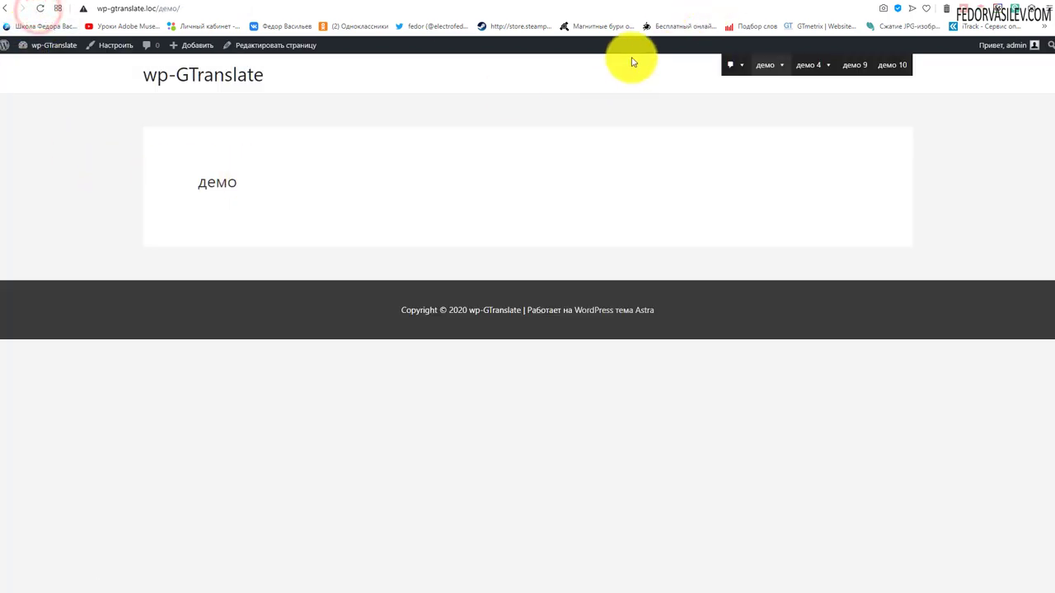
pyautogui.moveTo(747, 73)
# Save the главная item's Settings with Скрыть текст off and check the menu on the reloaded демо page.
pyautogui.click(664, 2)
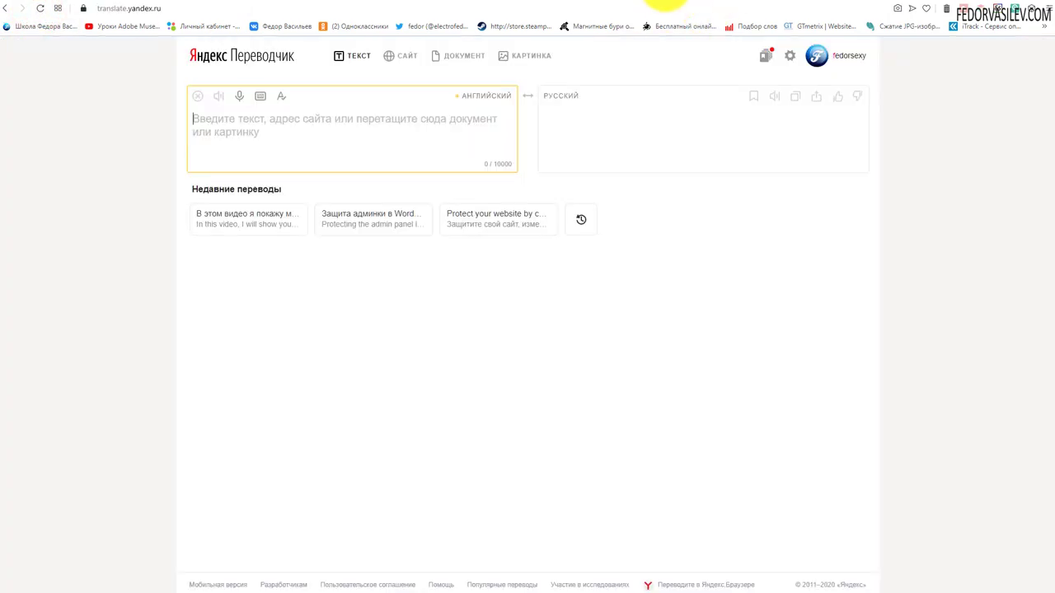
pyautogui.click(692, 4)
pyautogui.click(212, 218)
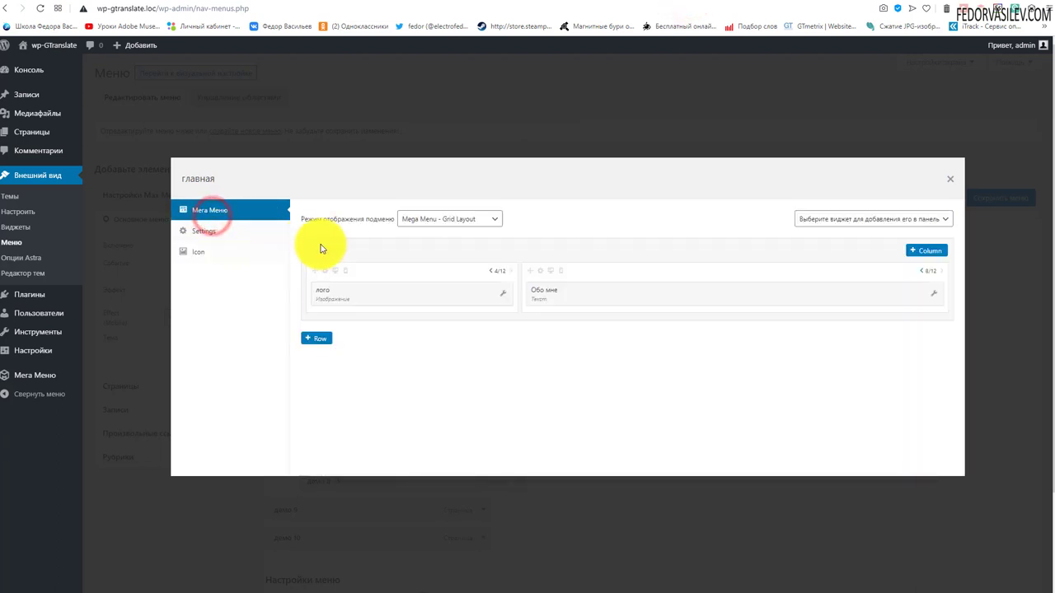
pyautogui.click(204, 233)
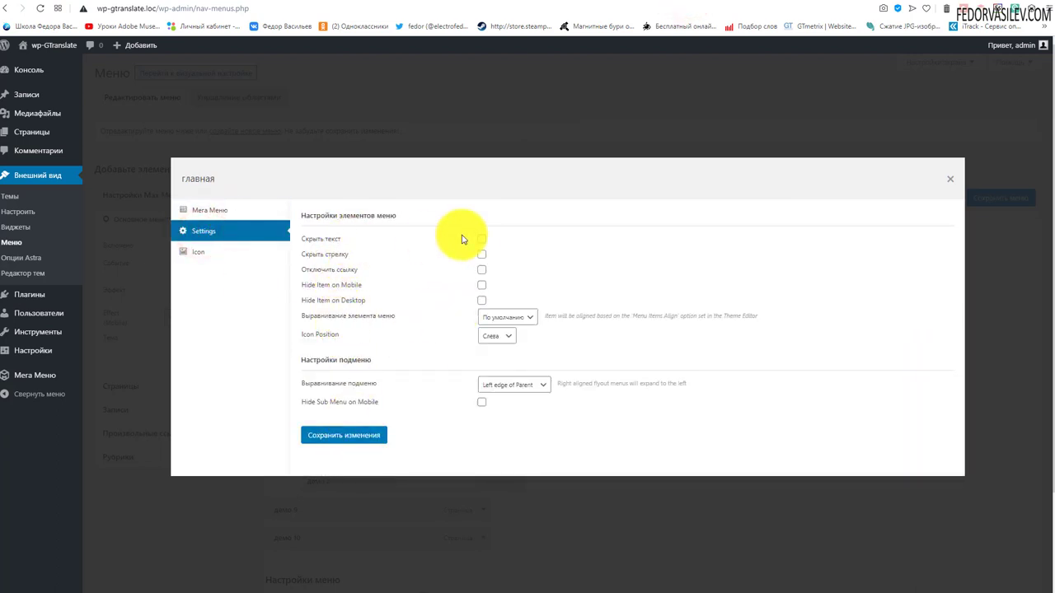
pyautogui.click(350, 438)
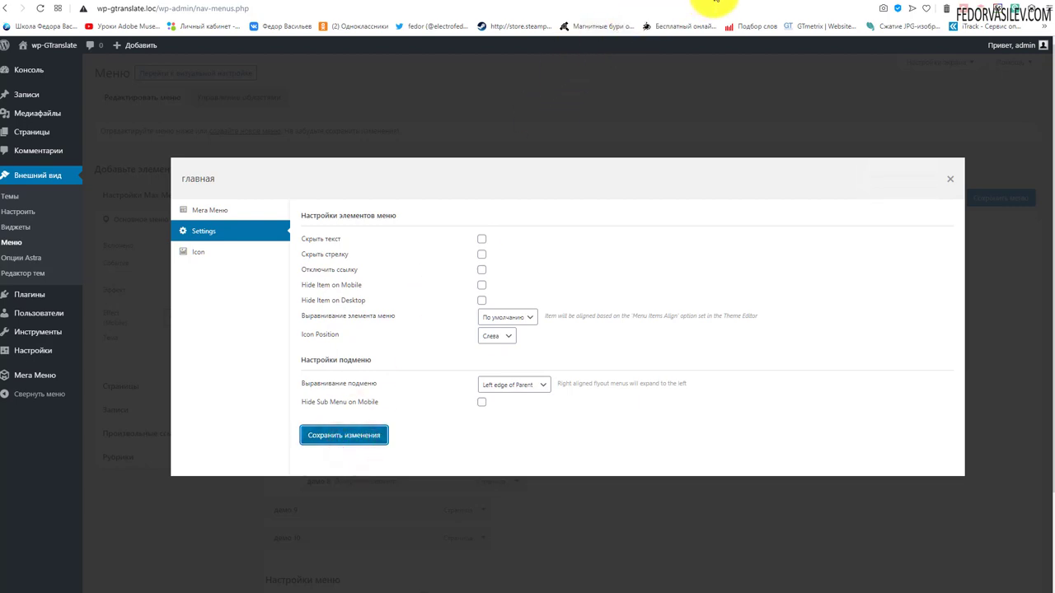
pyautogui.click(713, 2)
pyautogui.click(35, 16)
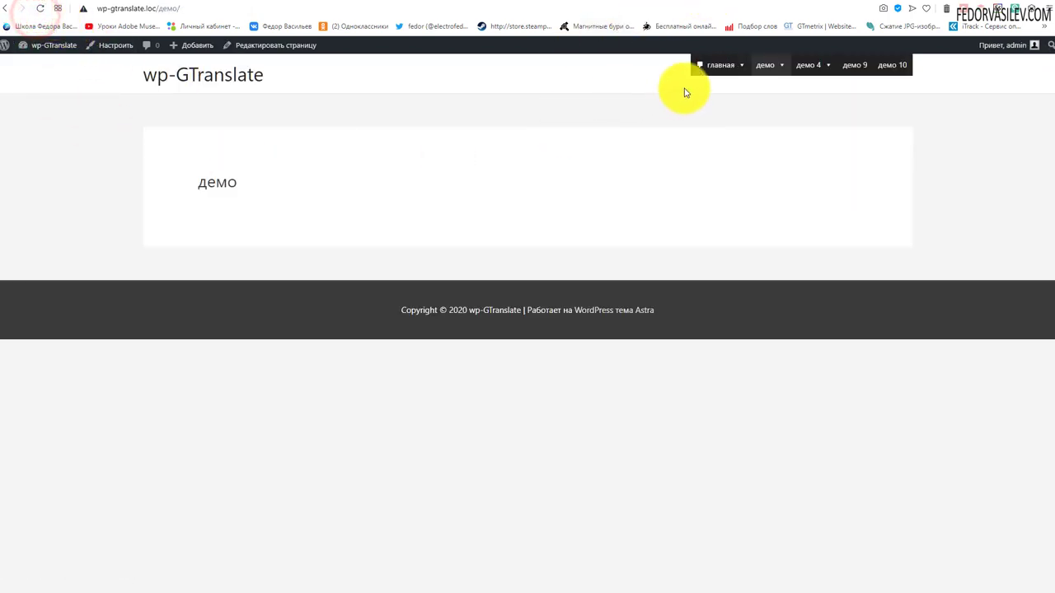
pyautogui.moveTo(714, 64)
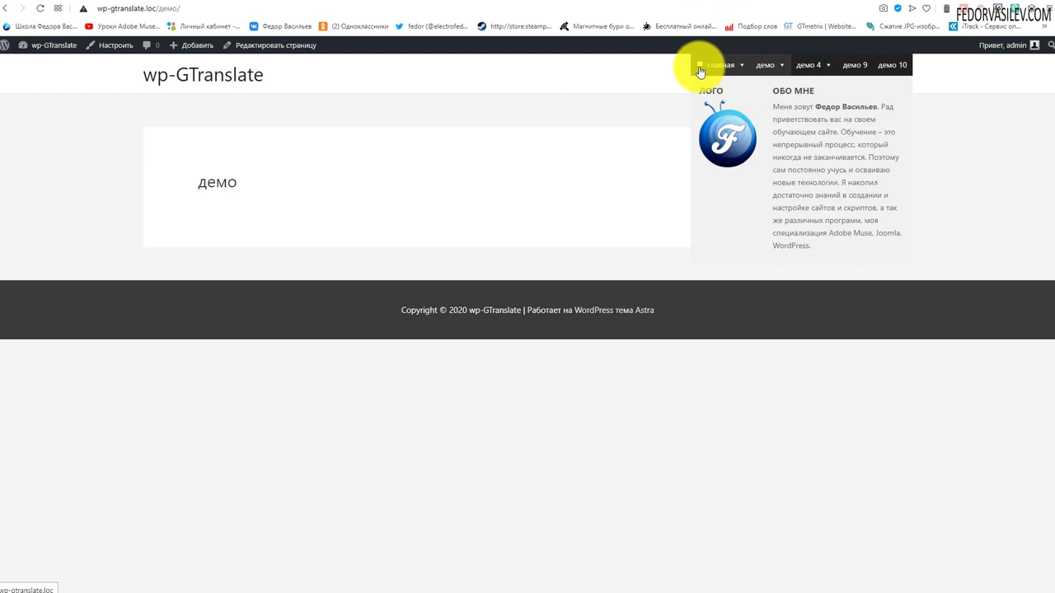
# Remove the icon from the главная item by picking the blank Dashicon, and close its mega menu settings.
pyautogui.click(674, 4)
pyautogui.click(197, 251)
pyautogui.click(313, 273)
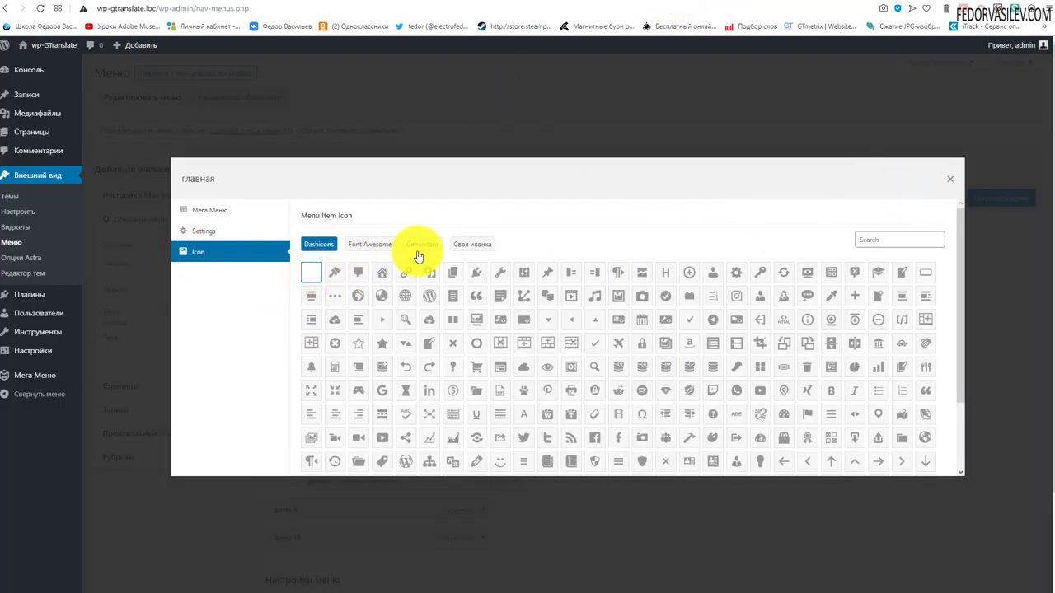
pyautogui.press('Escape')
pyautogui.moveTo(282, 322); pyautogui.dragTo(281, 283)
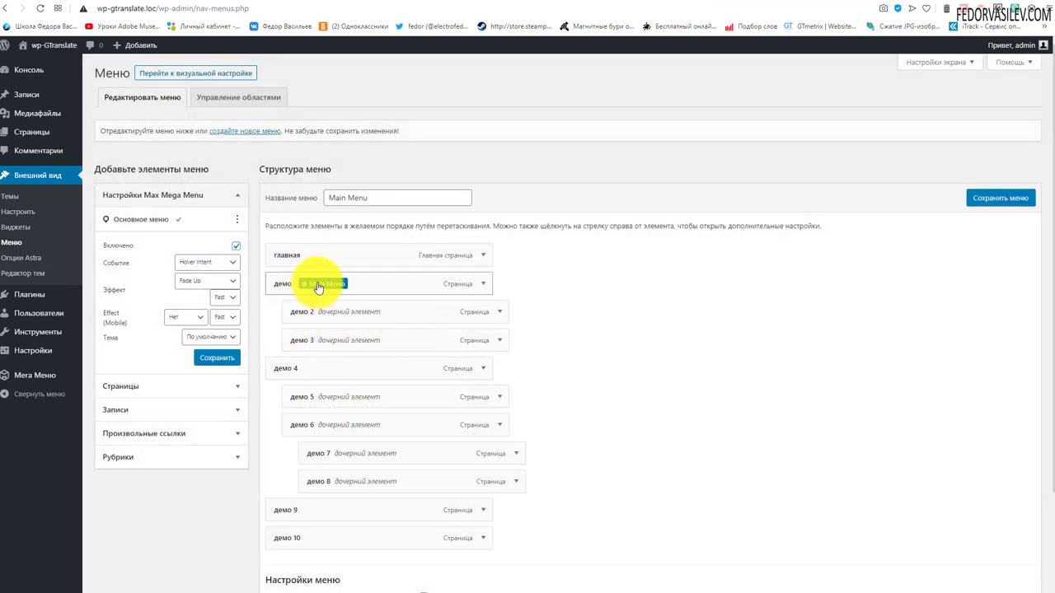
# Enable Отключить ссылку in the демо item's mega menu Settings and save the changes.
pyautogui.click(722, 3)
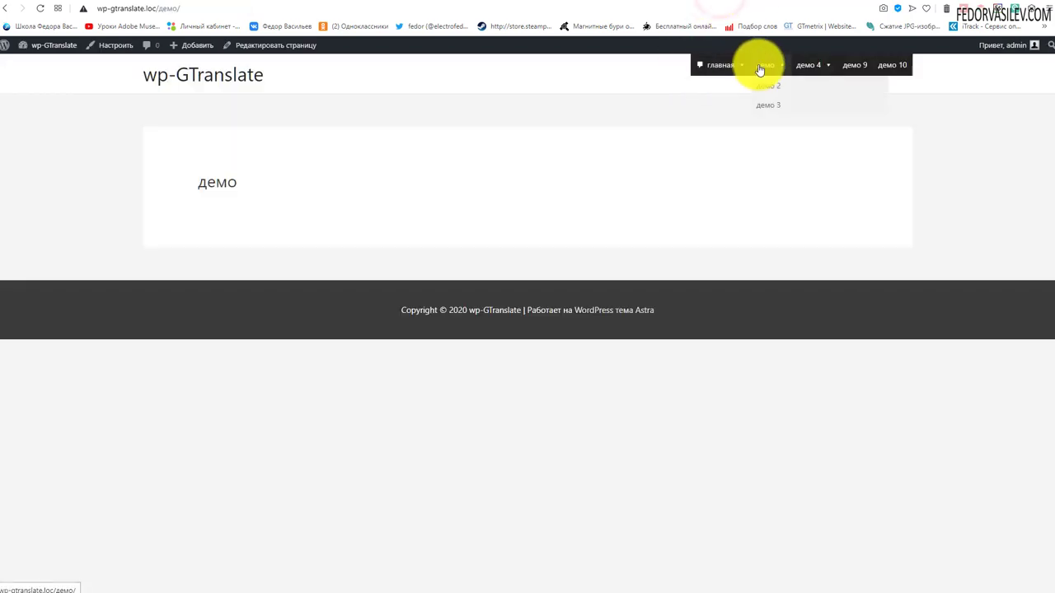
pyautogui.click(528, 3)
pyautogui.click(315, 282)
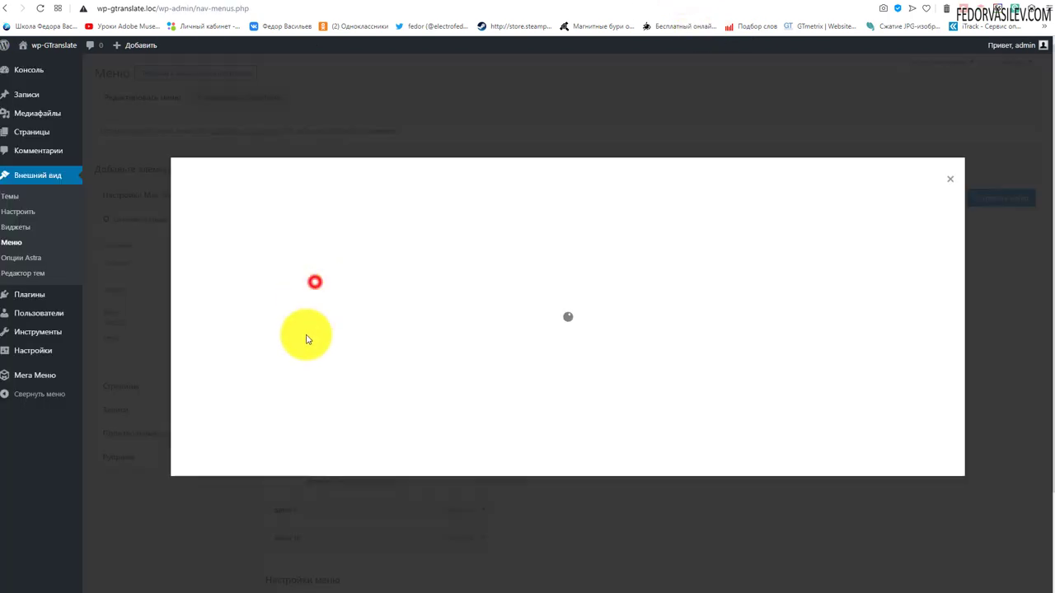
pyautogui.click(221, 235)
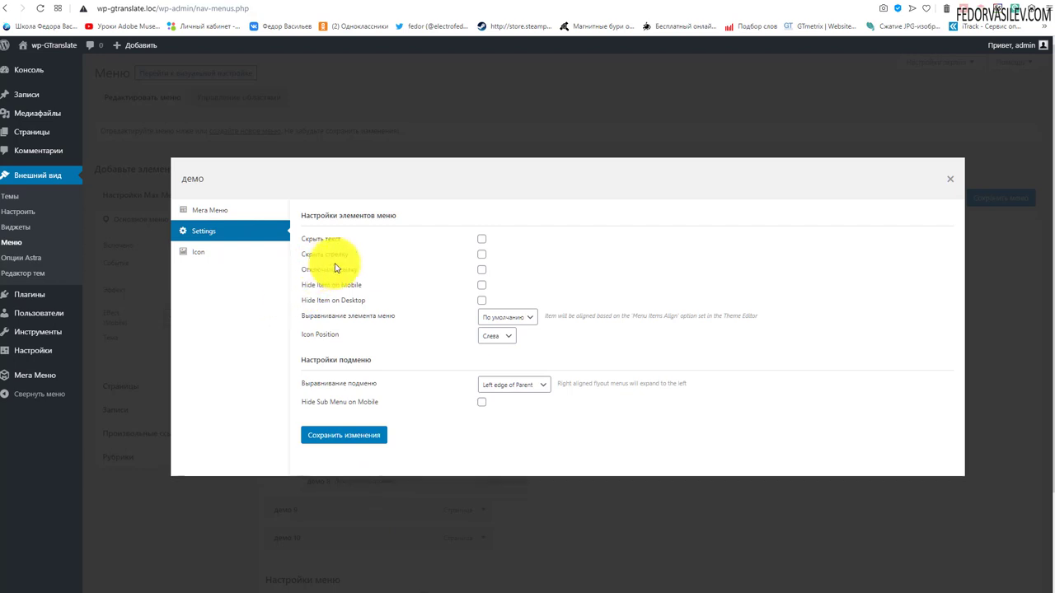
pyautogui.click(482, 271)
pyautogui.click(354, 437)
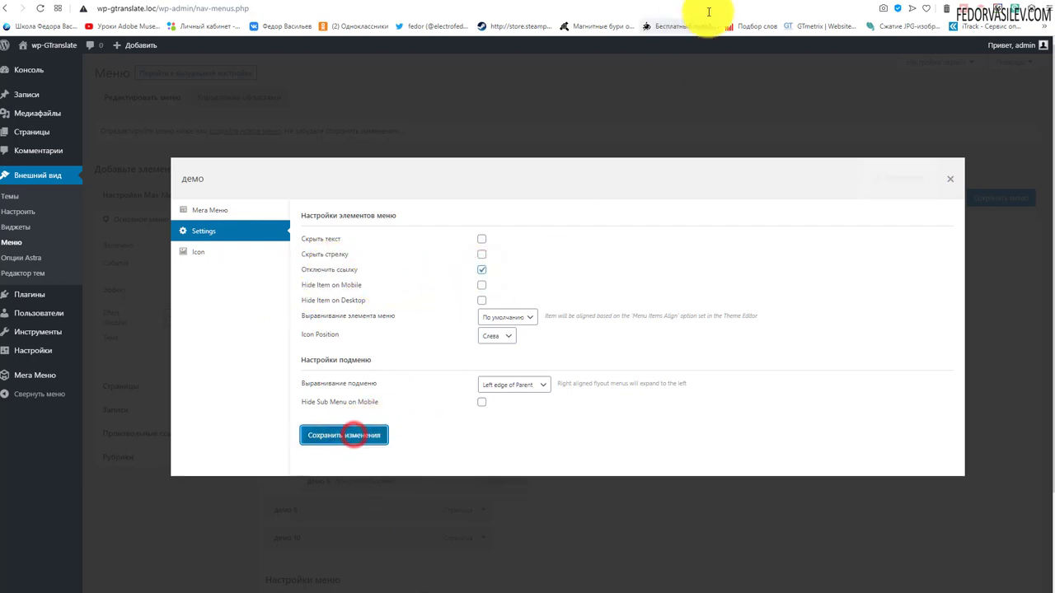
# Reload the live демо page and check how the демо menu item behaves.
pyautogui.click(707, 2)
pyautogui.click(39, 8)
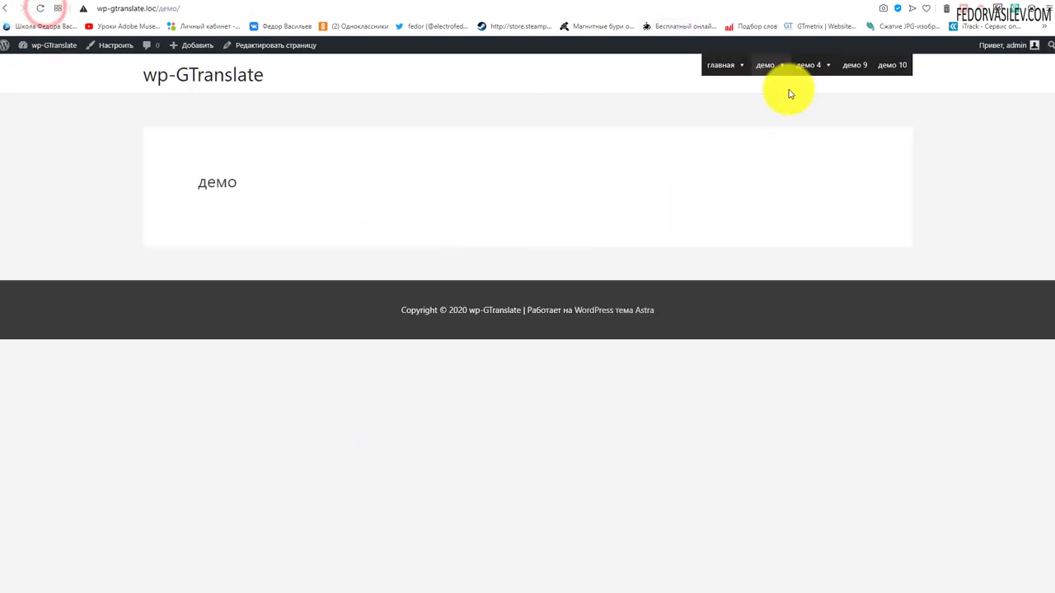
pyautogui.moveTo(770, 70)
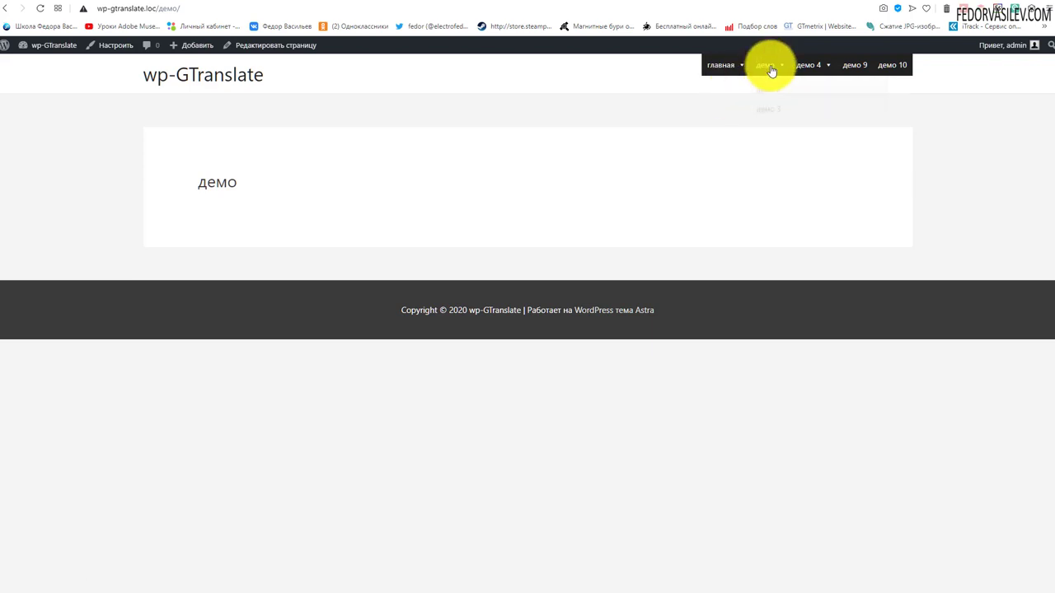
pyautogui.click(692, 3)
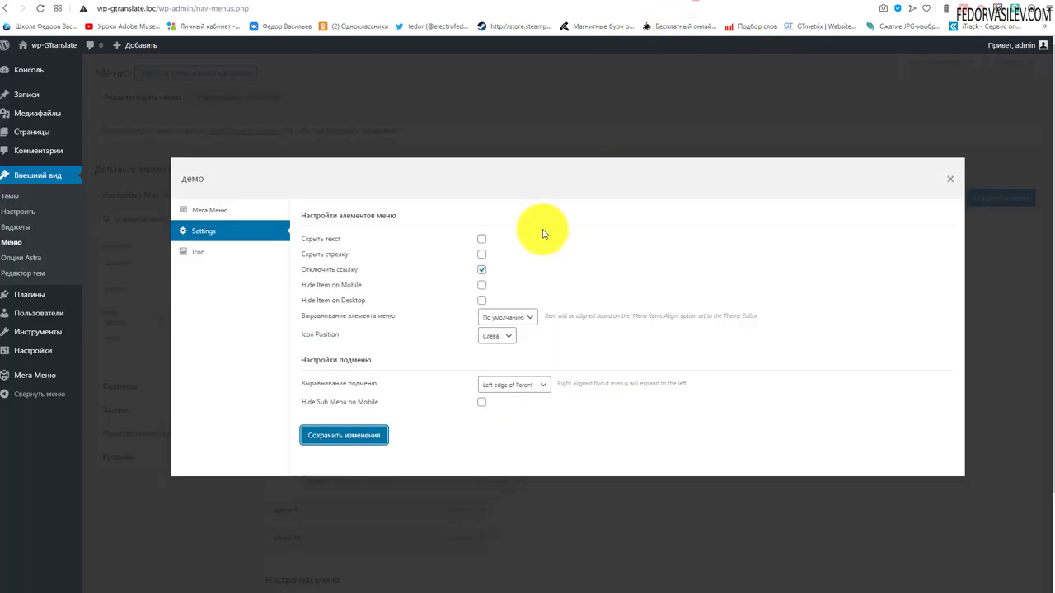
# Inspect the live page in the Galaxy S5 device view, expand the mobile menu and test the демо item.
pyautogui.click(699, 3)
pyautogui.rightClick(630, 236)
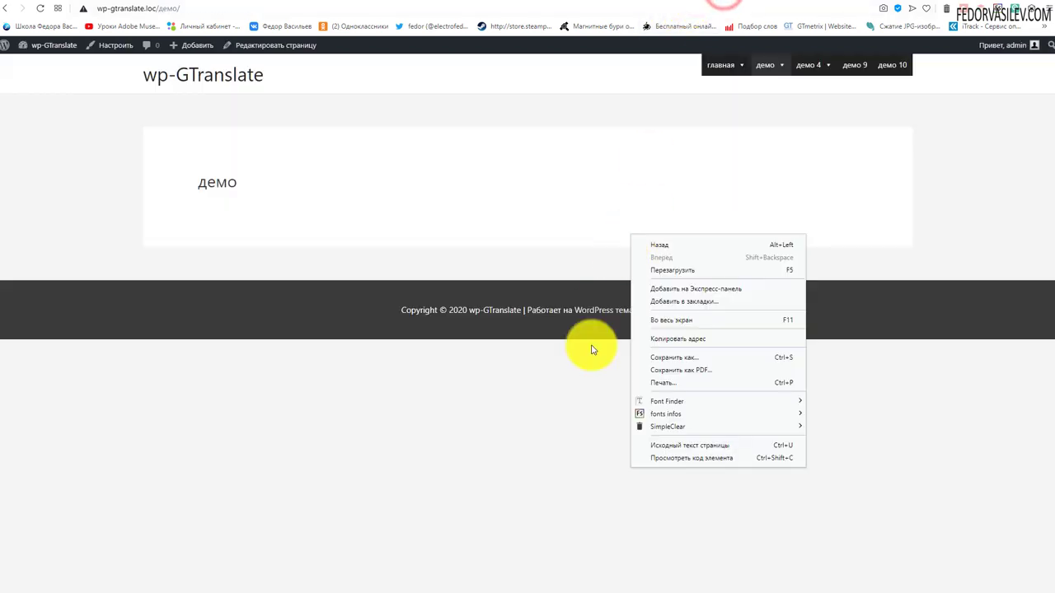
pyautogui.click(662, 460)
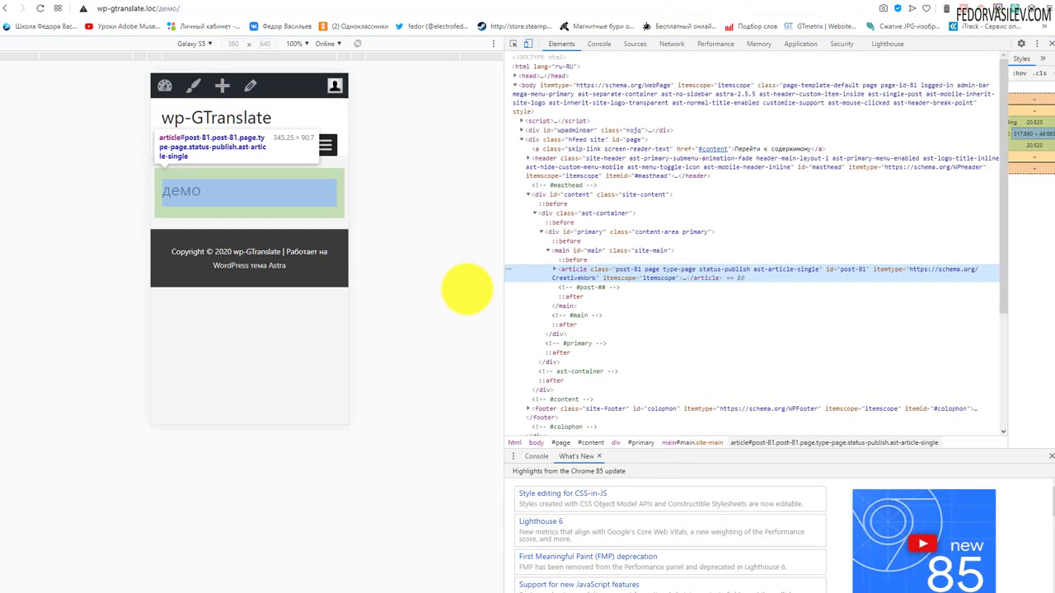
pyautogui.click(405, 212)
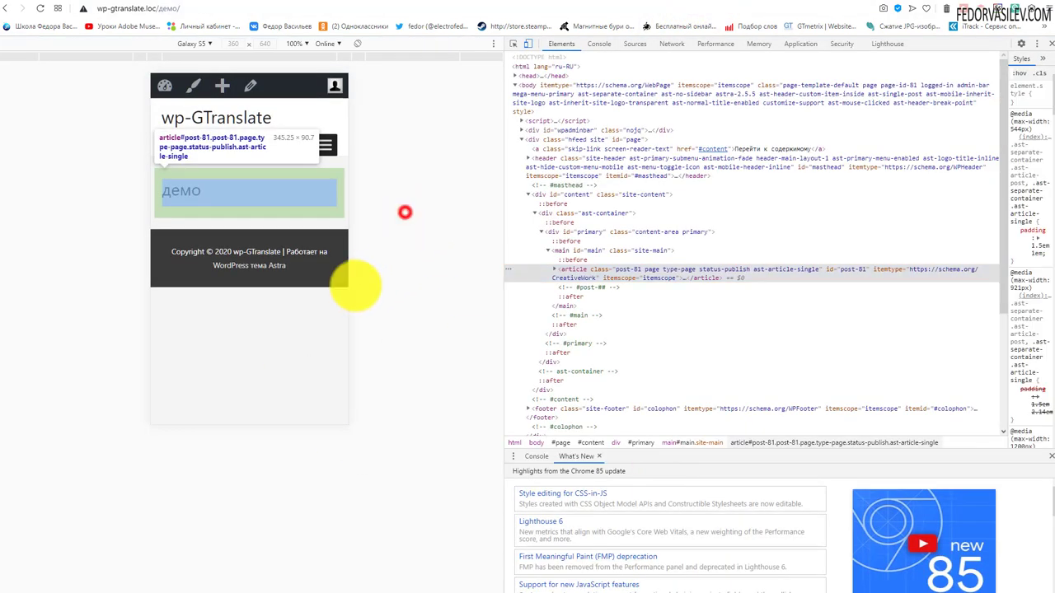
pyautogui.click(92, 159)
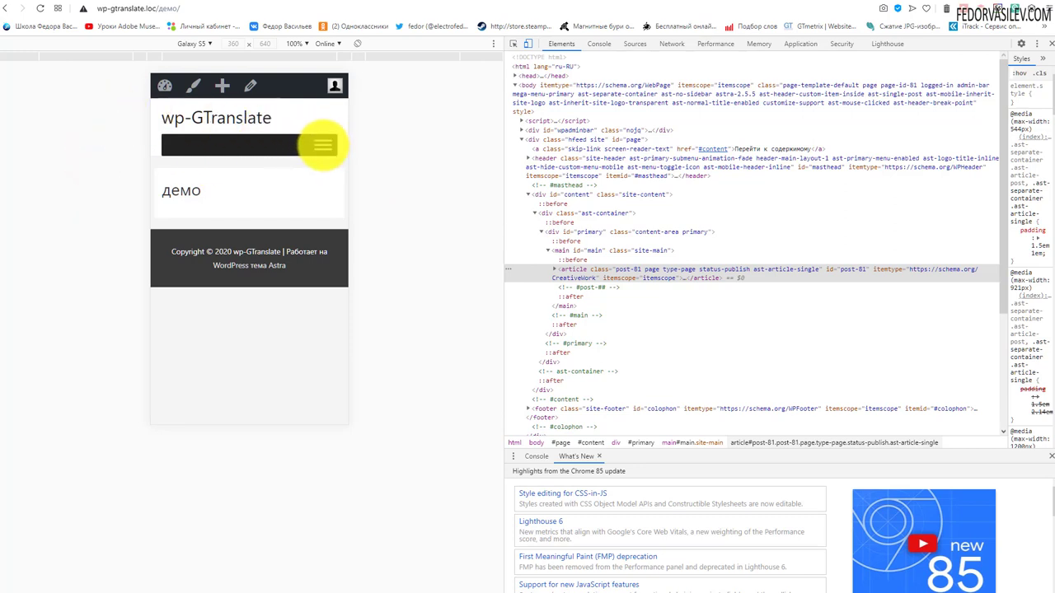
pyautogui.click(322, 145)
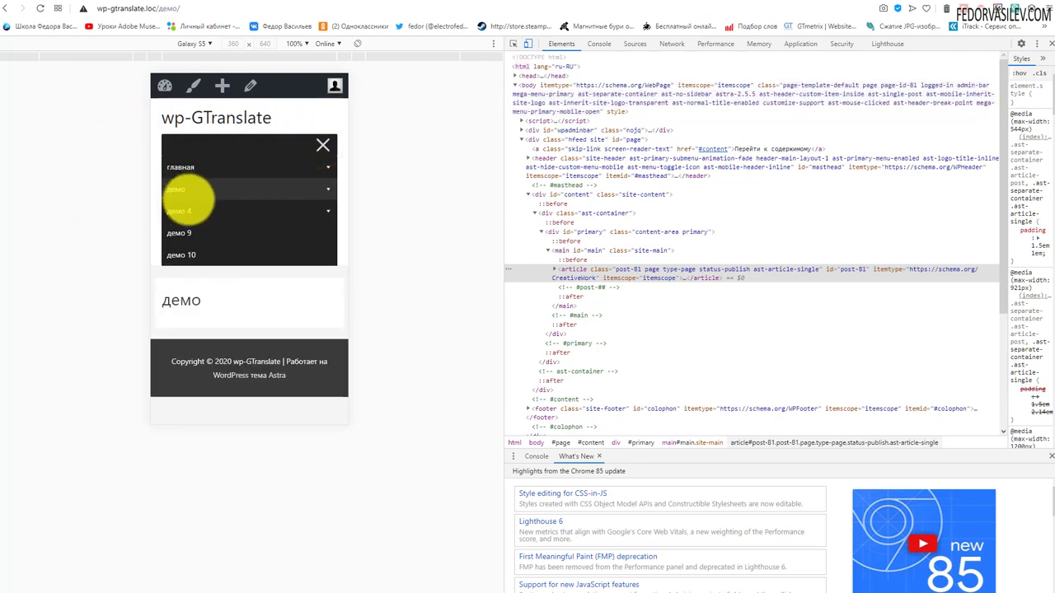
pyautogui.click(197, 195)
# Open the главная page in the mobile view, examine its expanded mega submenu and close the developer tools.
pyautogui.click(183, 167)
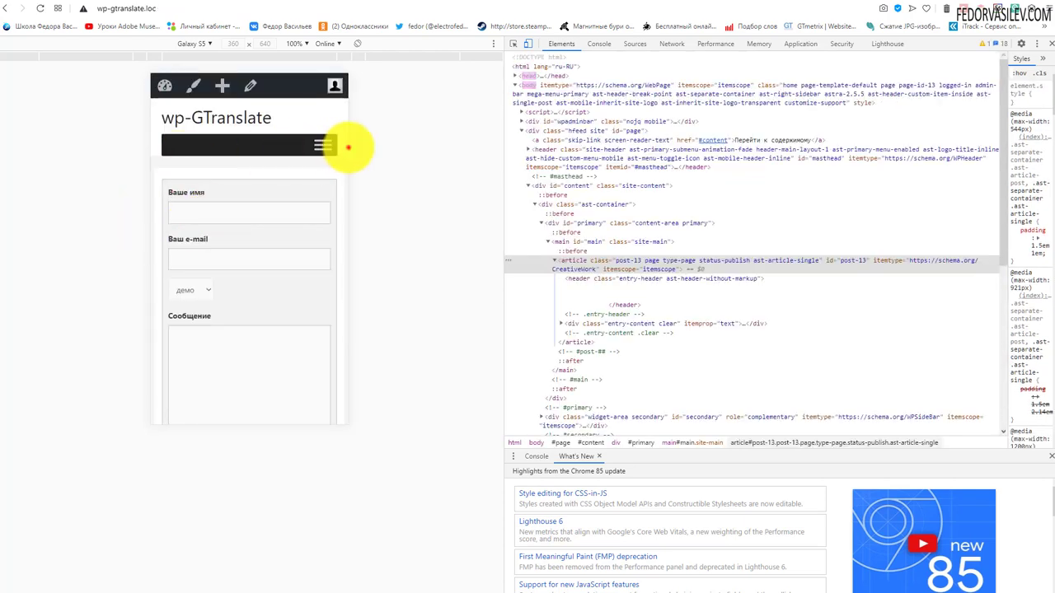
pyautogui.click(330, 146)
pyautogui.click(328, 169)
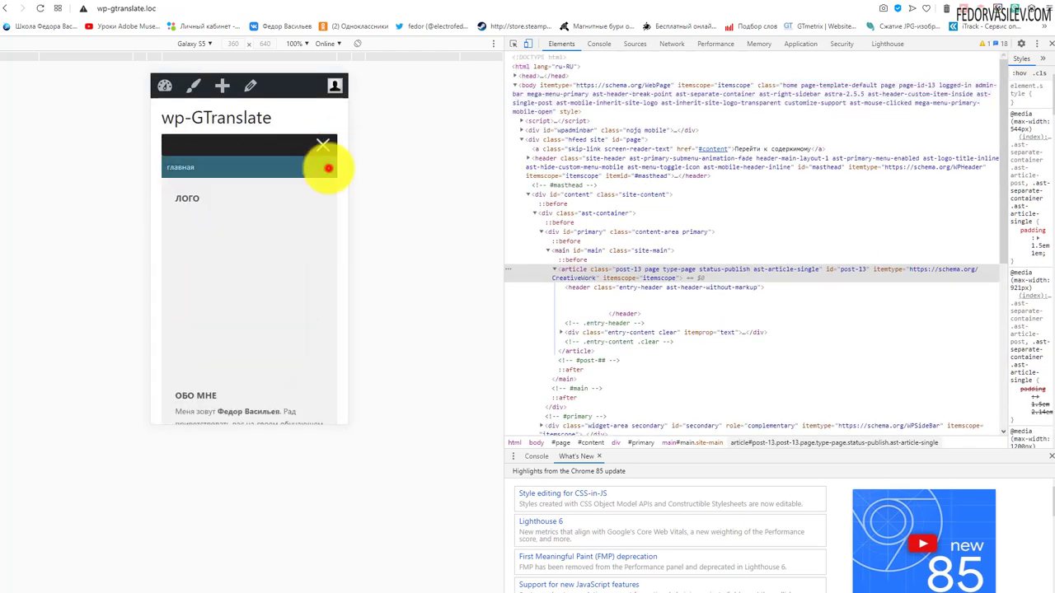
pyautogui.scroll(-4, 252, 235)
pyautogui.scroll(4, 255, 239)
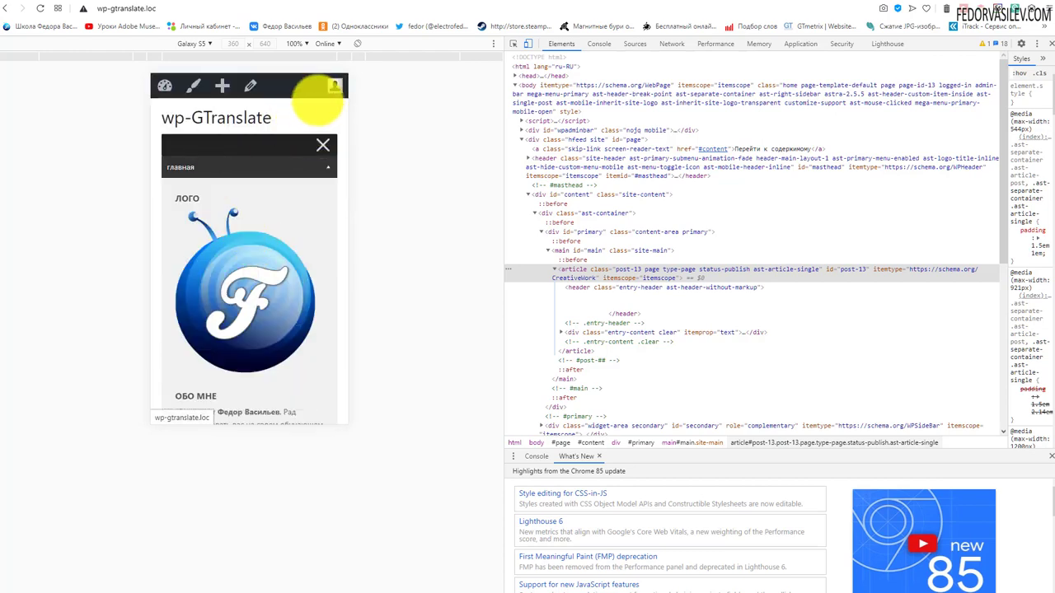
pyautogui.click(1045, 43)
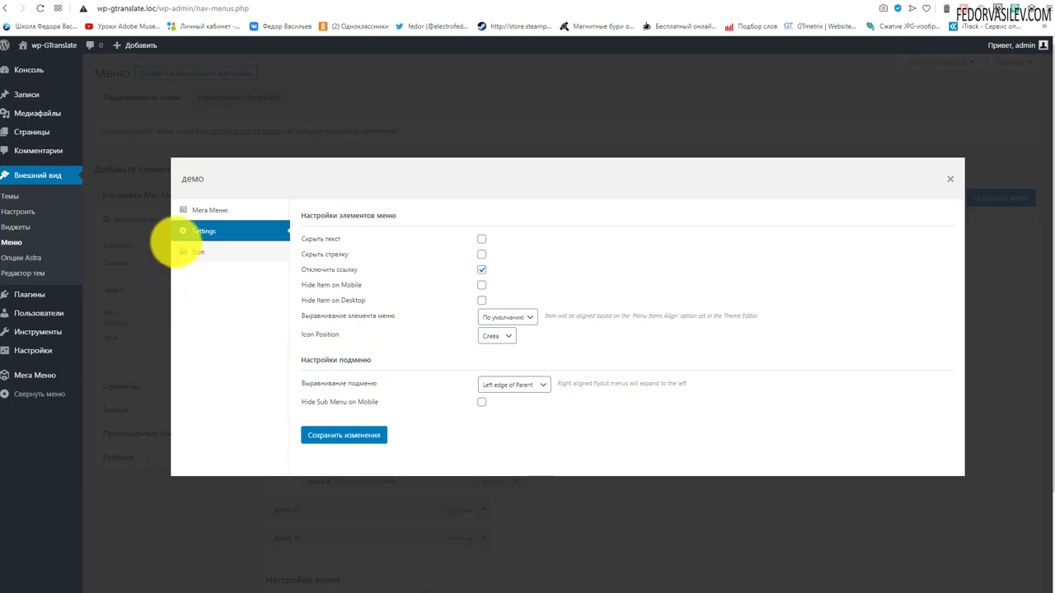
# Assign the WordPress logo Dashicon to the демо item and check it on the reloaded live page.
pyautogui.click(198, 251)
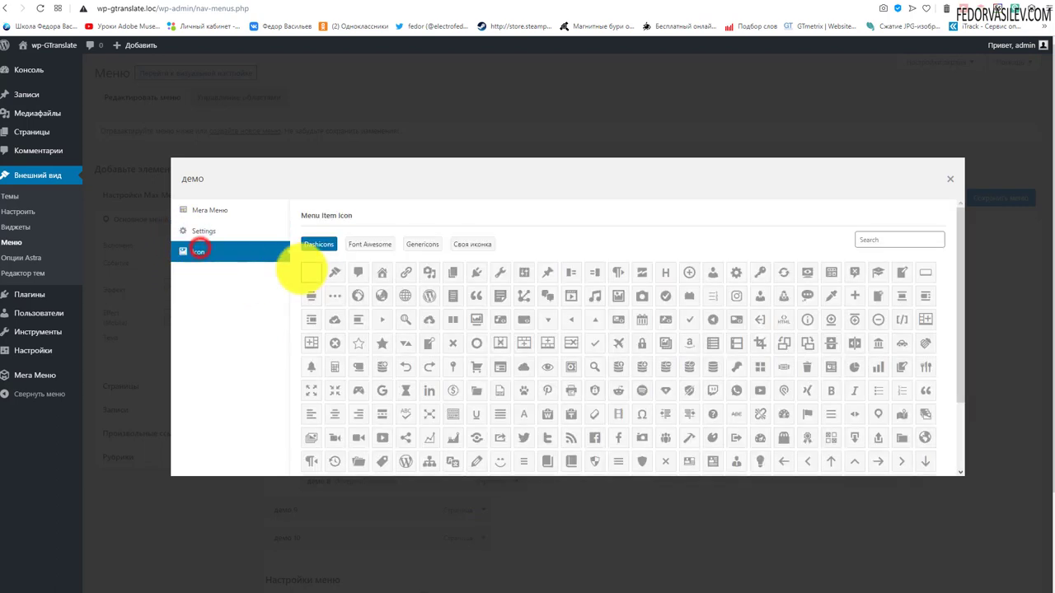
pyautogui.click(429, 295)
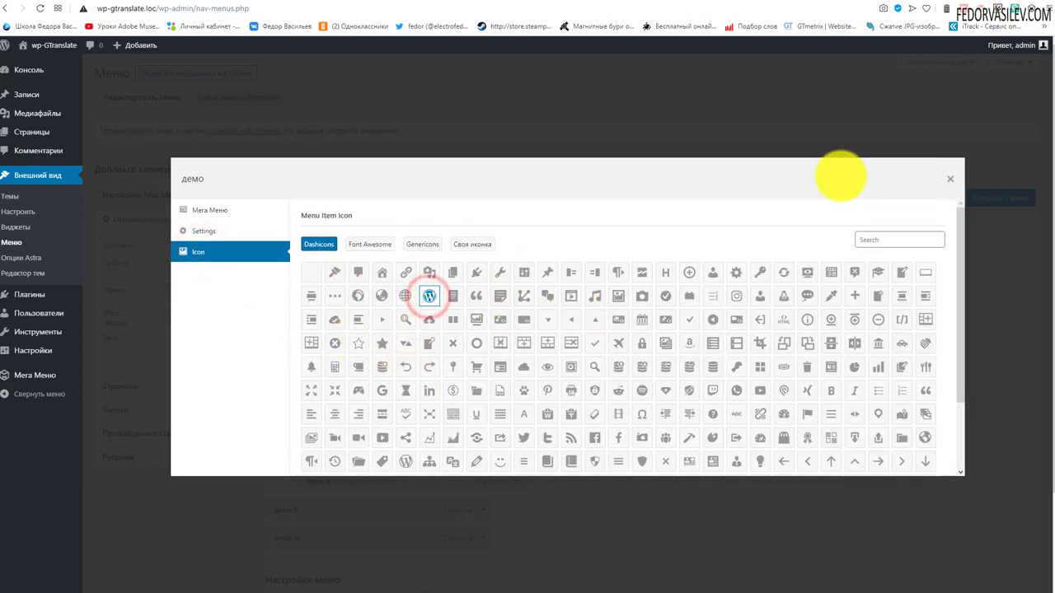
pyautogui.click(722, 2)
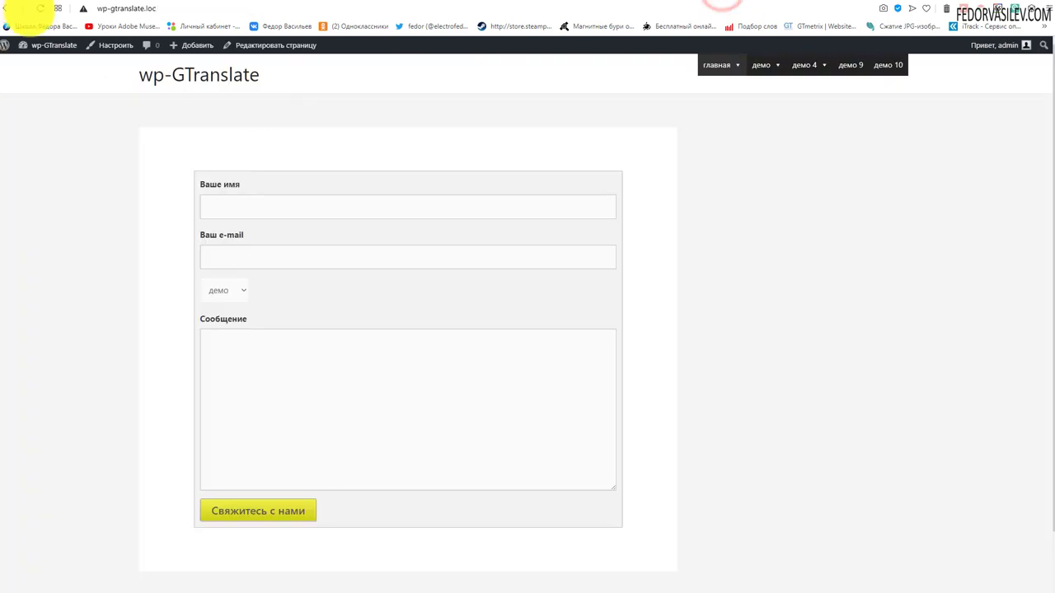
pyautogui.click(34, 9)
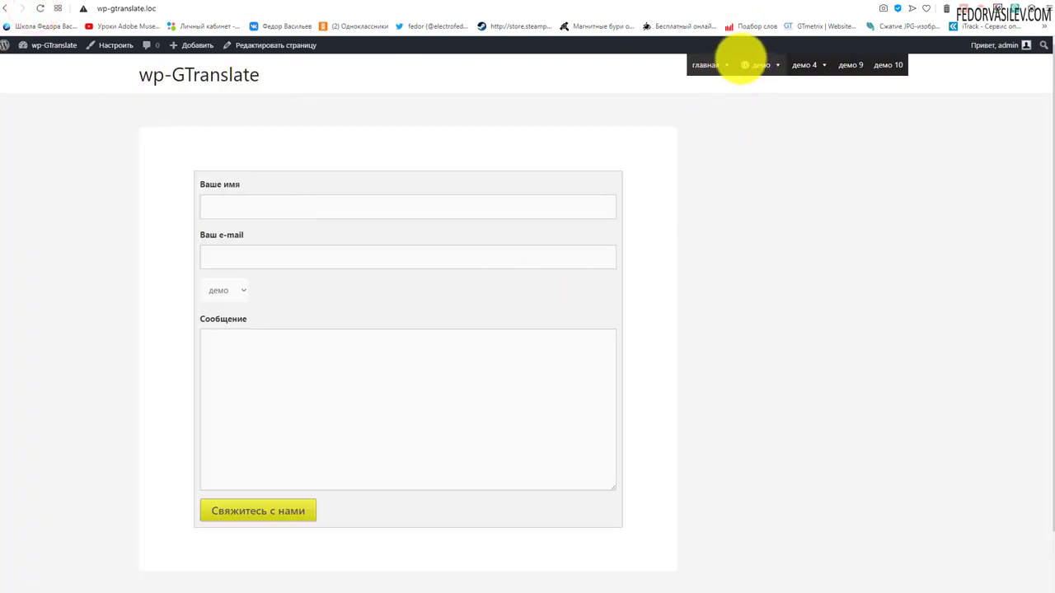
pyautogui.click(678, 6)
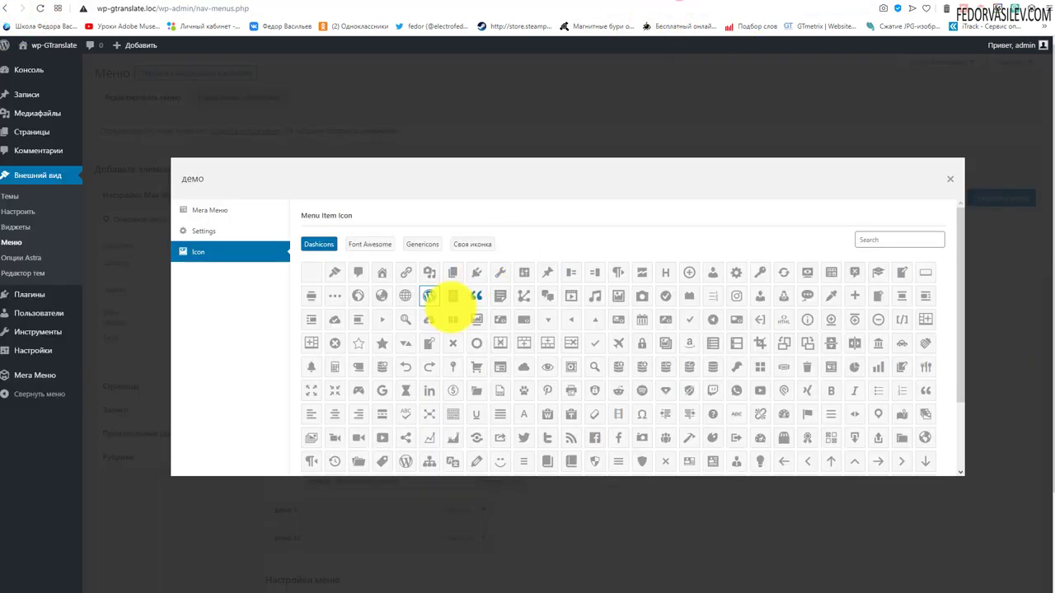
# Set the submenu display mode of the демо item to Mega Menu - Standard Layout.
pyautogui.click(202, 210)
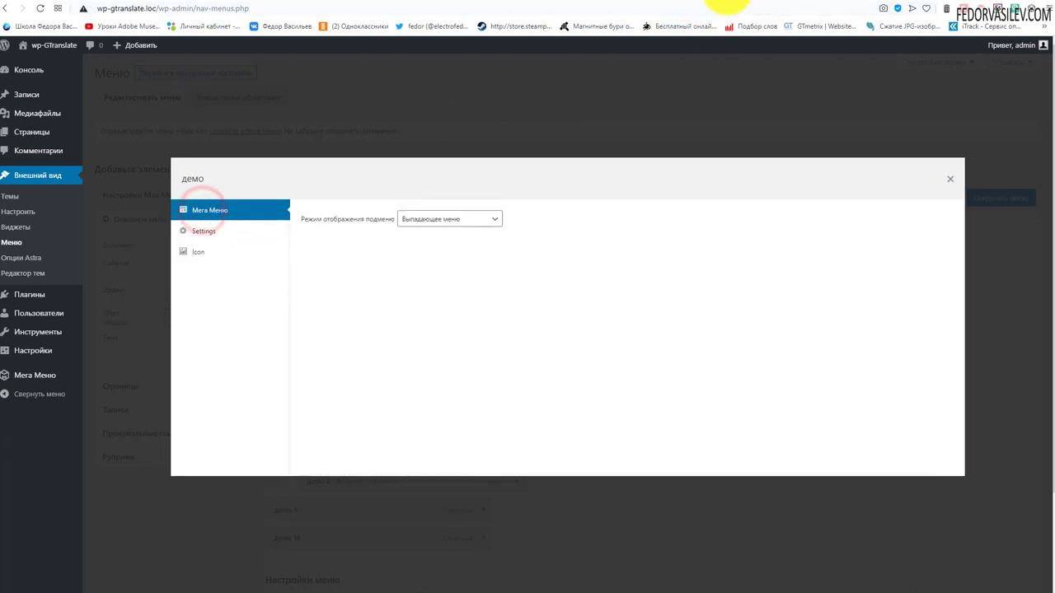
pyautogui.click(725, 7)
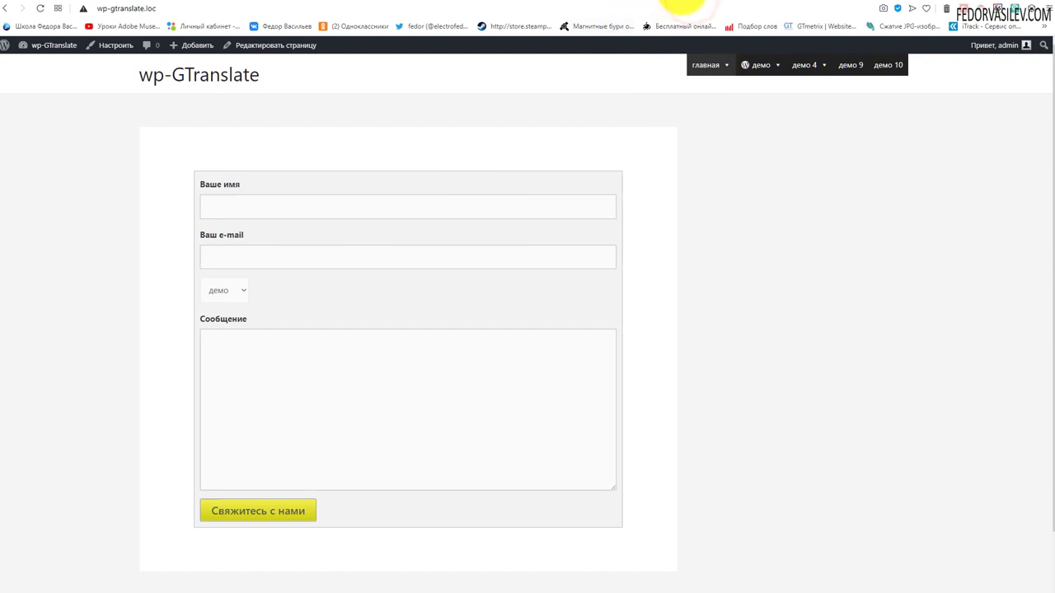
pyautogui.click(680, 5)
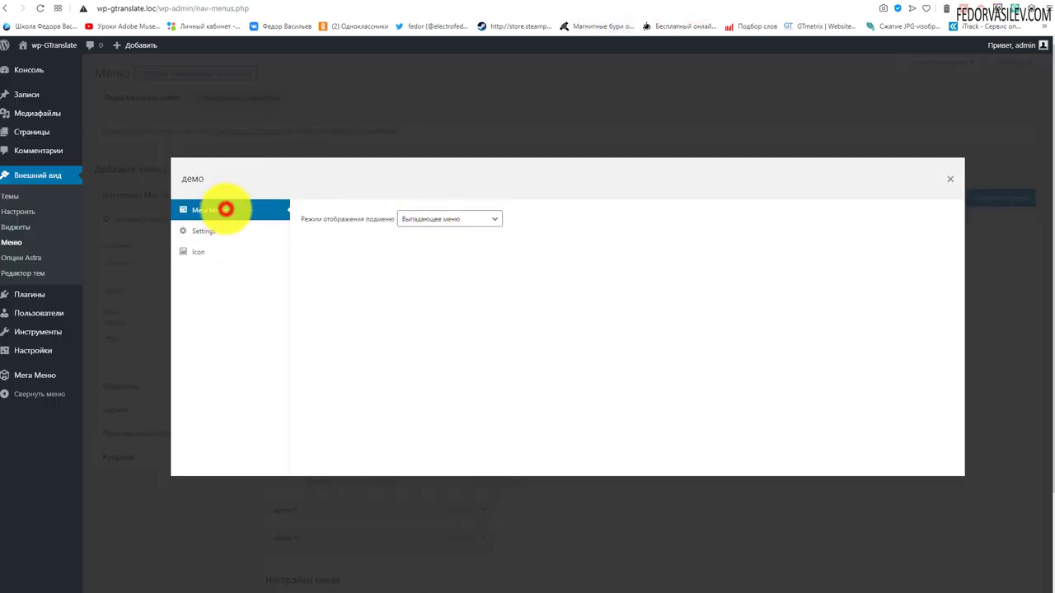
pyautogui.click(449, 218)
pyautogui.click(447, 247)
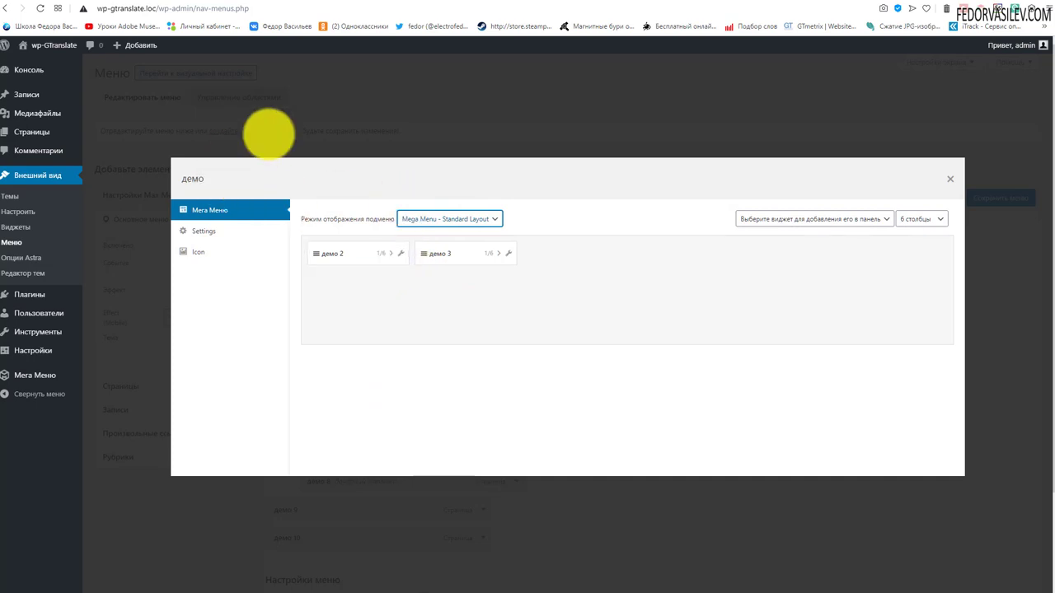
pyautogui.click(717, 1)
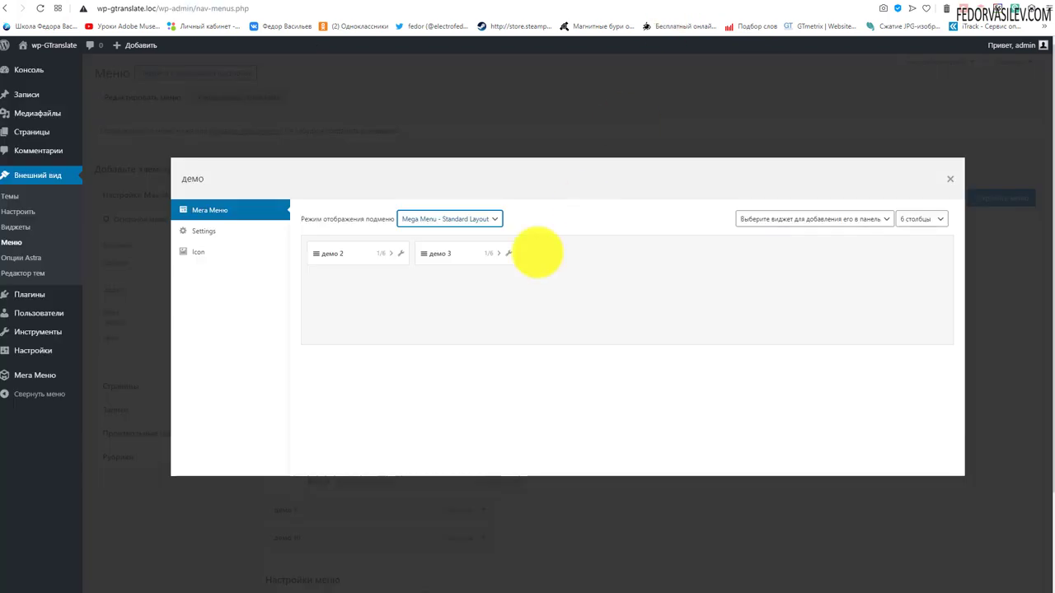
# Set the демо mega menu to 2 столбцы and check its submenu on the reloaded live page.
pyautogui.click(913, 219)
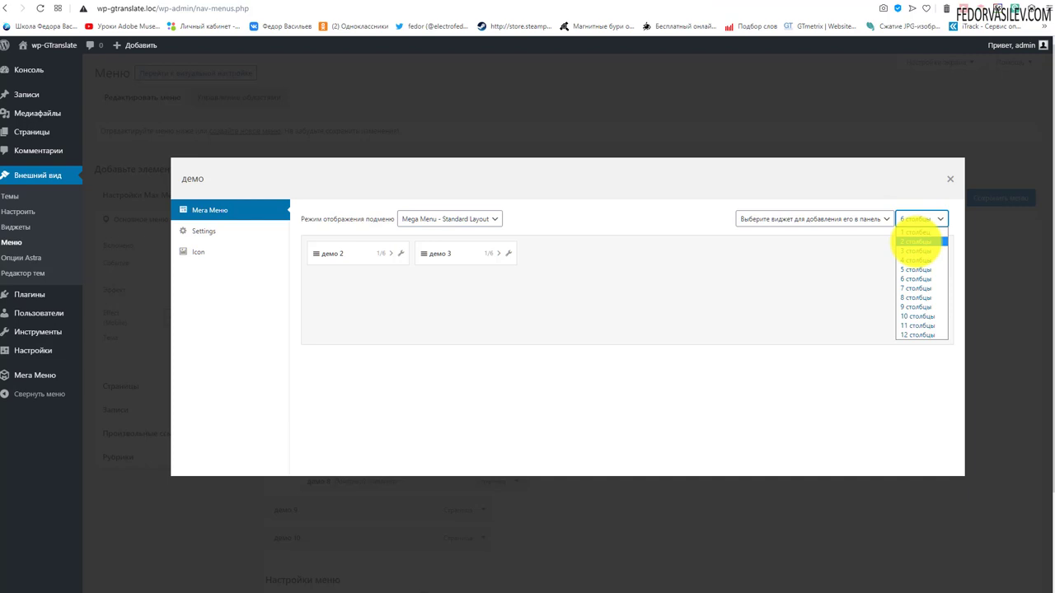
pyautogui.click(916, 241)
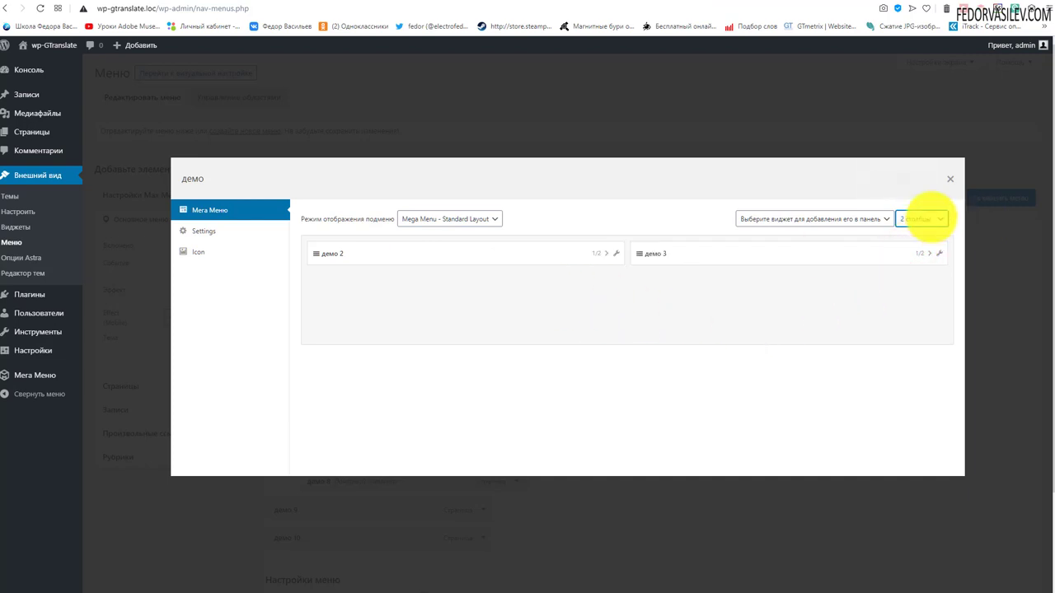
pyautogui.click(929, 217)
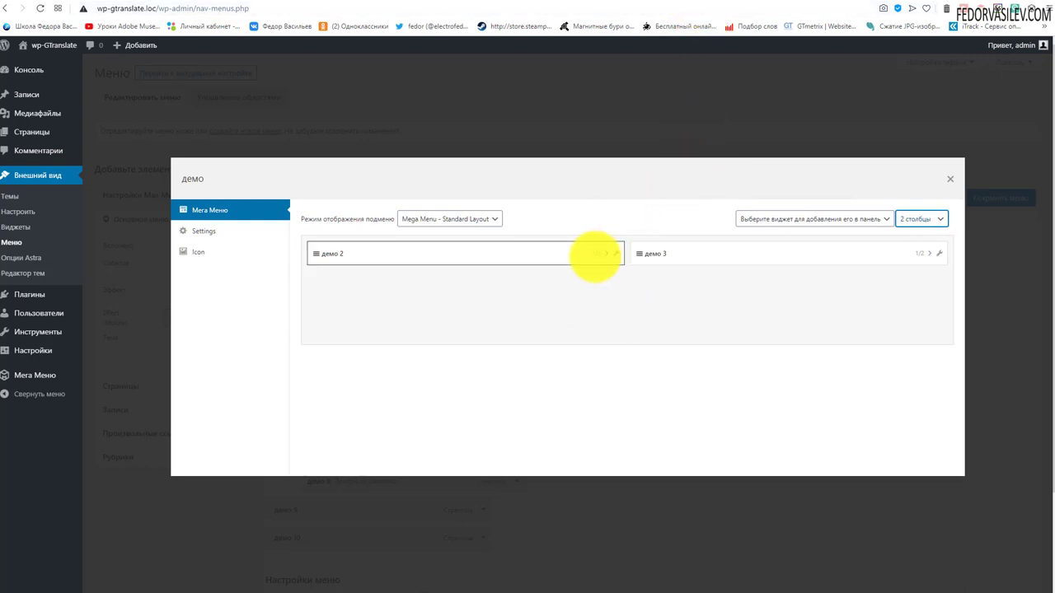
pyautogui.click(713, 4)
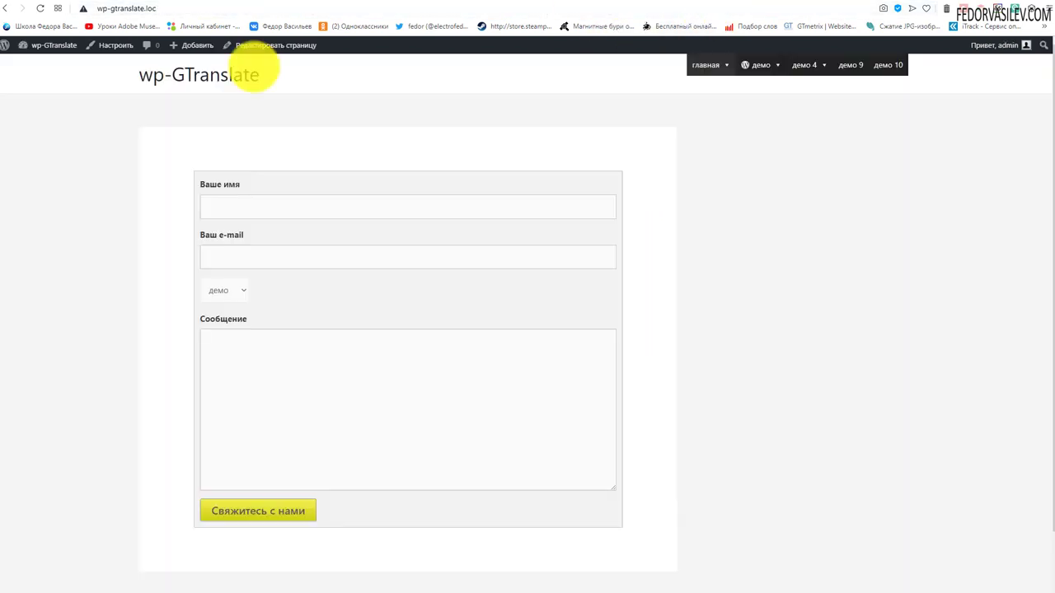
pyautogui.click(39, 8)
pyautogui.moveTo(770, 64)
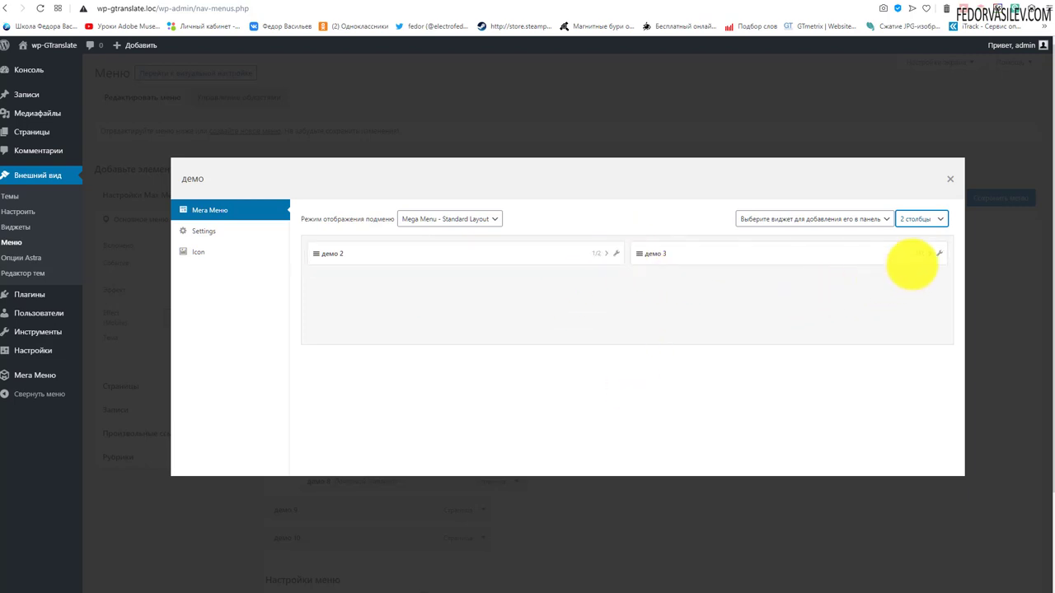
# Try a 2/2 width for the демо 3 block, check the submenu on the live page, and return it to 1/2.
pyautogui.moveTo(659, 257); pyautogui.dragTo(614, 255)
pyautogui.click(930, 253)
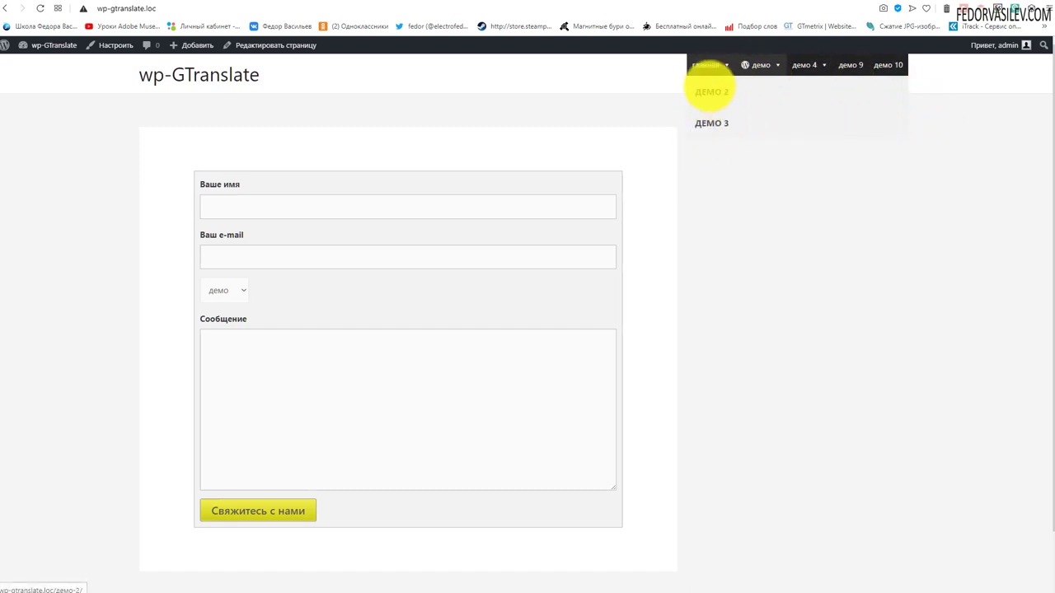
pyautogui.click(674, 3)
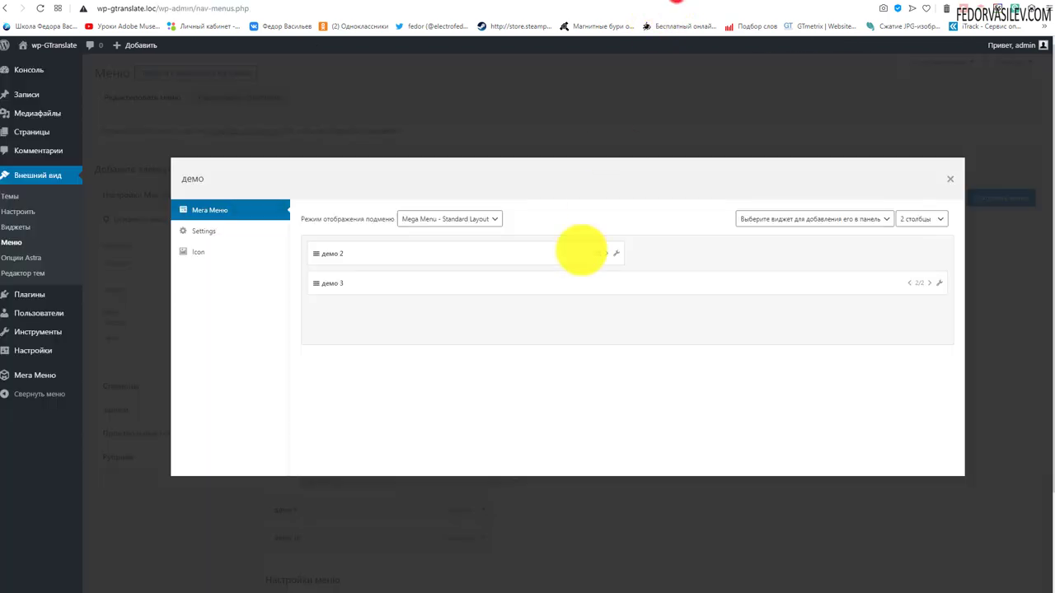
pyautogui.click(911, 284)
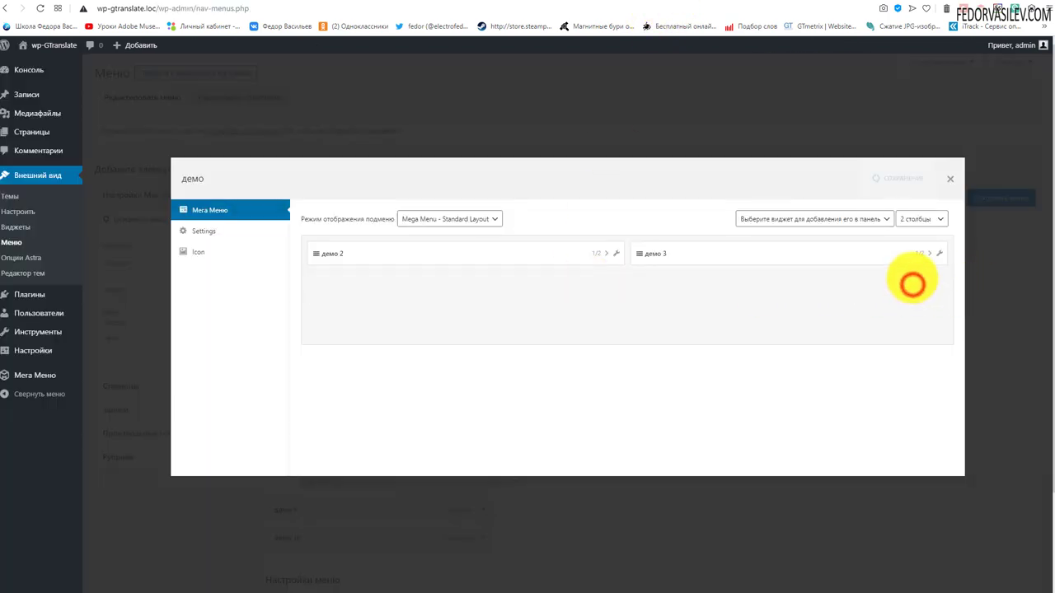
# Widen the демо 2 block to 2/2 in the демо mega menu layout.
pyautogui.click(604, 251)
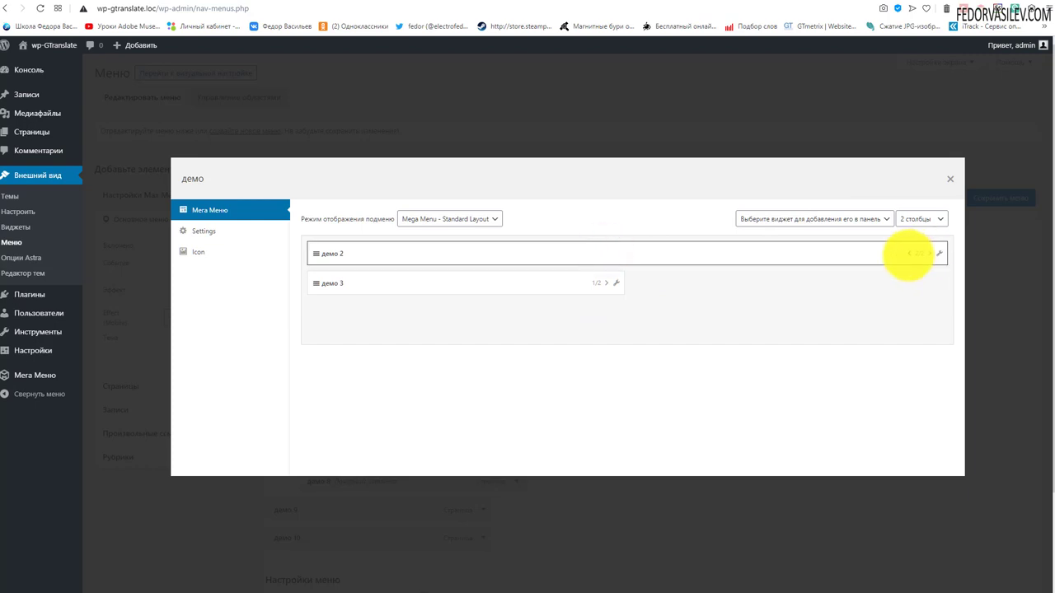
# Narrow the демо 2 block back to 1/2 and set the демо mega menu to 4 столбцы.
pyautogui.click(910, 253)
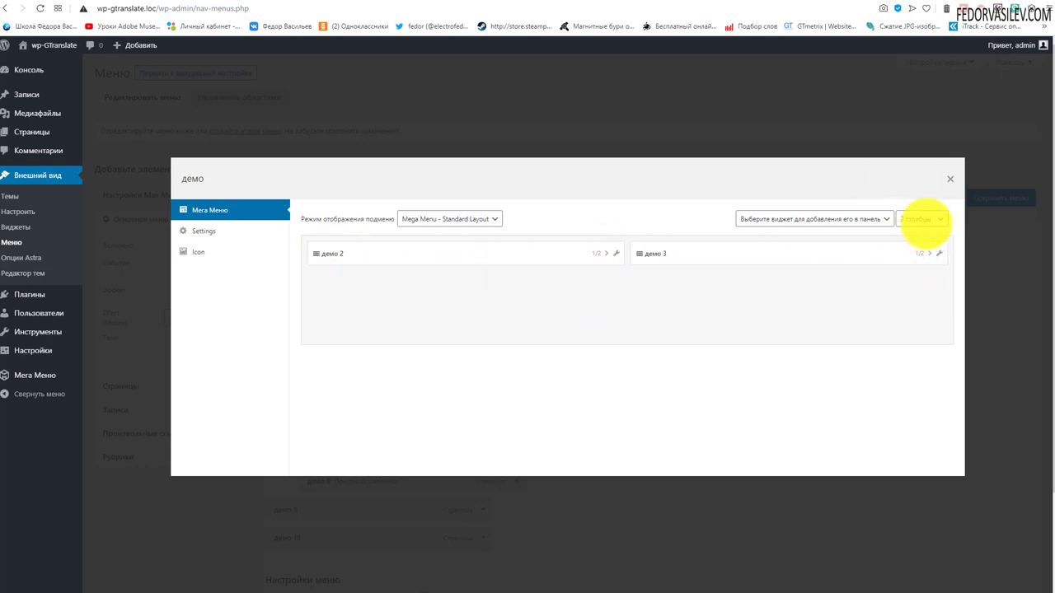
pyautogui.click(937, 217)
pyautogui.click(906, 261)
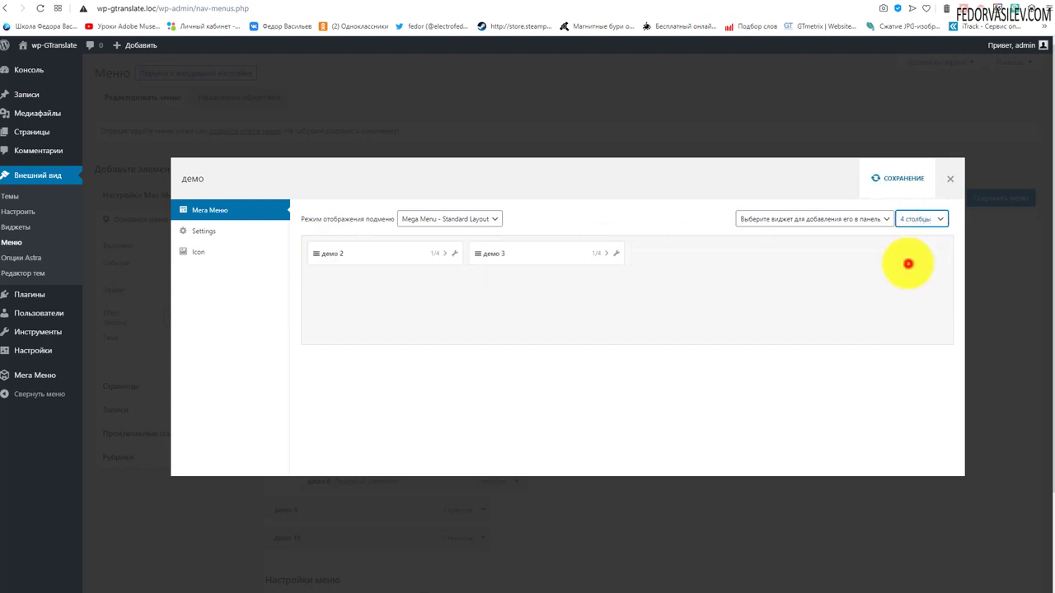
# Check how the демо submenu is laid out on the live page, then return to the menu editor.
pyautogui.click(718, 2)
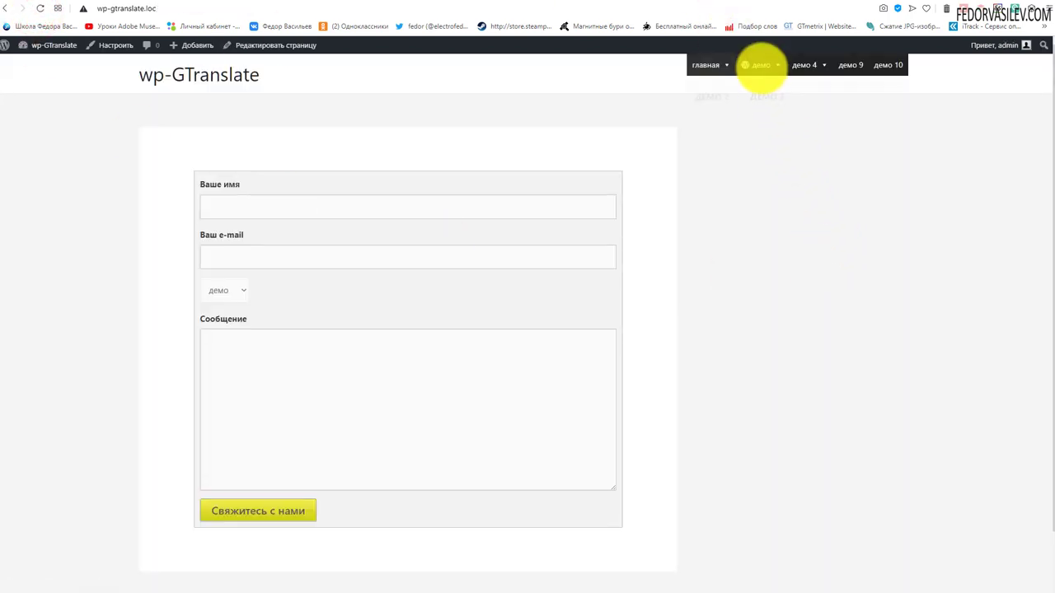
pyautogui.moveTo(721, 87)
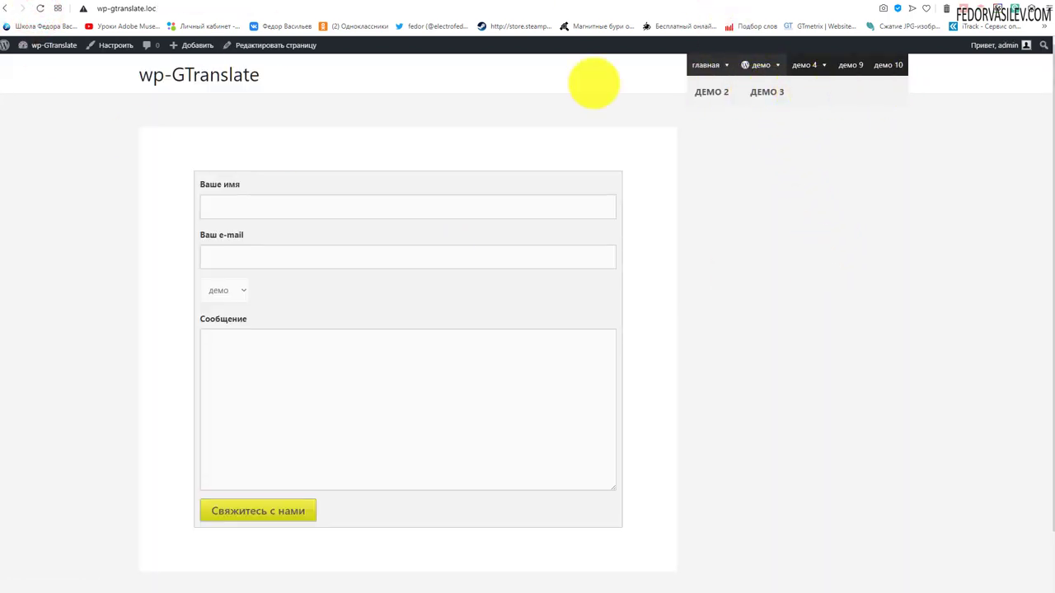
pyautogui.click(659, 6)
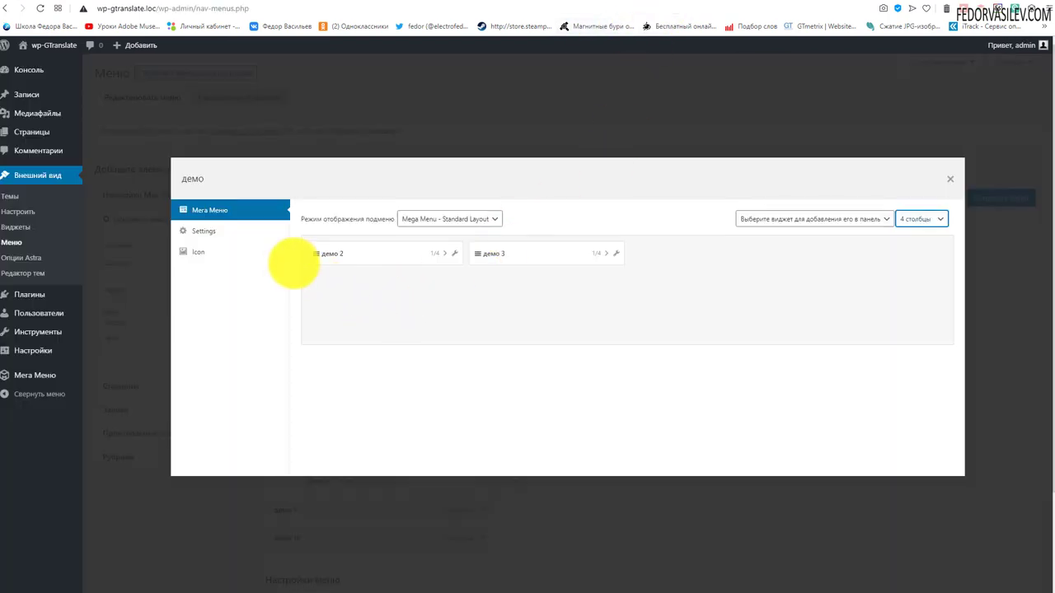
# Try moving the демо 2 block within the layout, and add a Календарь widget to the демо mega menu.
pyautogui.moveTo(325, 252); pyautogui.dragTo(375, 250)
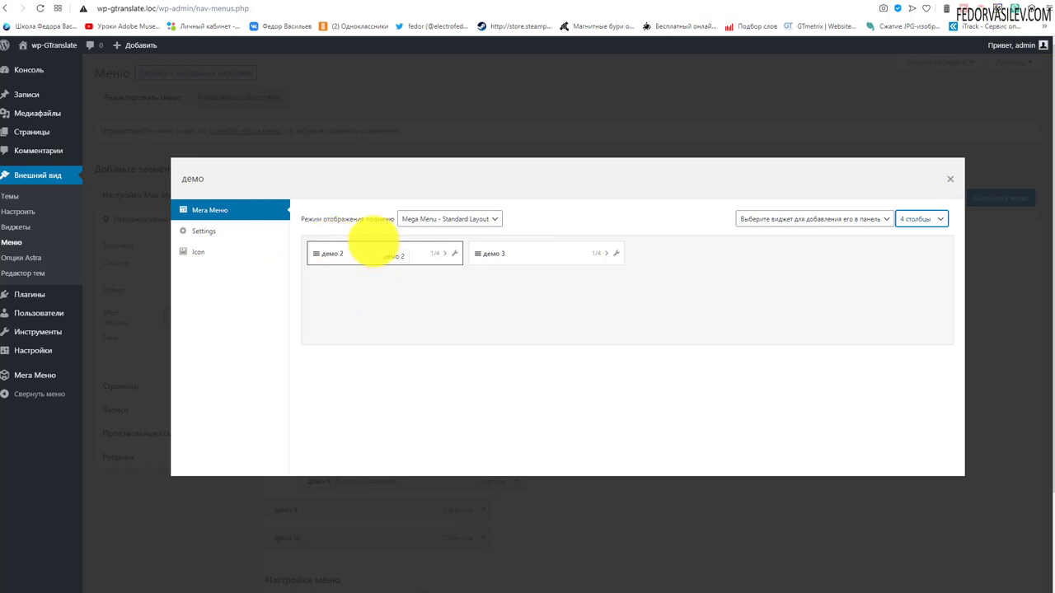
pyautogui.moveTo(375, 243); pyautogui.dragTo(490, 289)
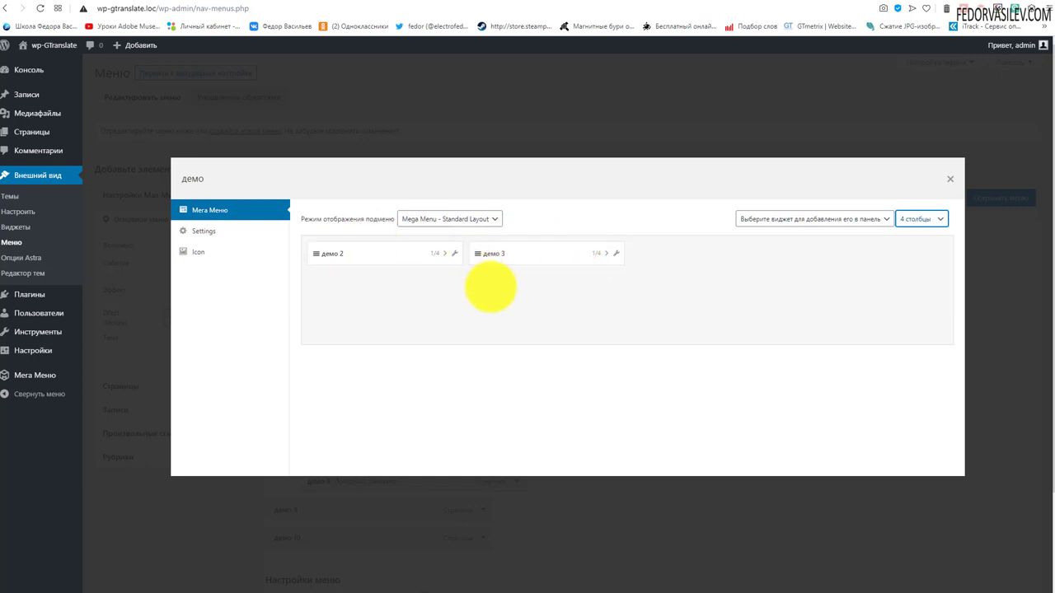
pyautogui.click(810, 216)
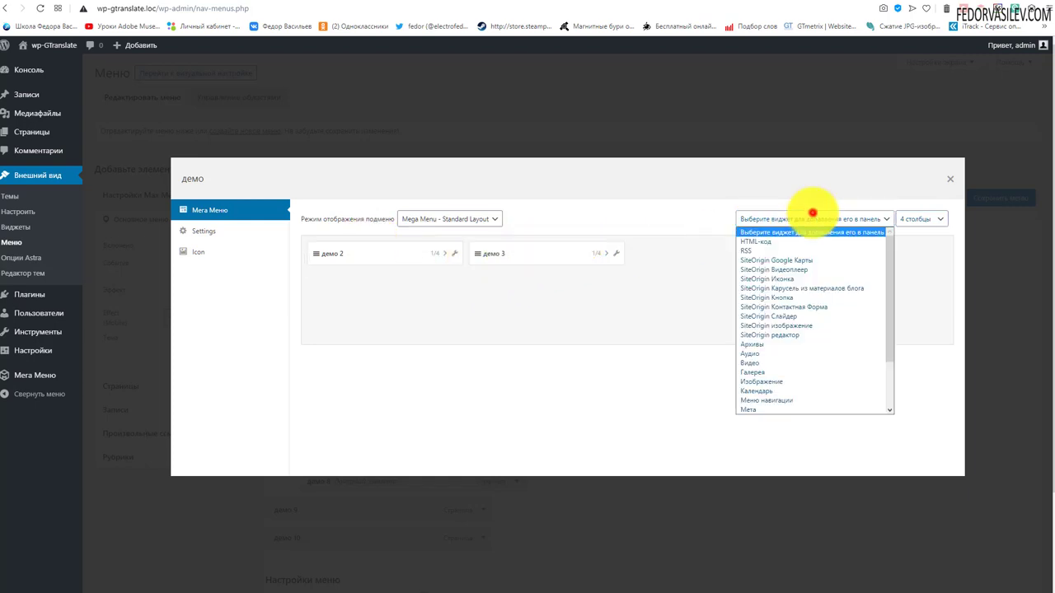
pyautogui.click(781, 391)
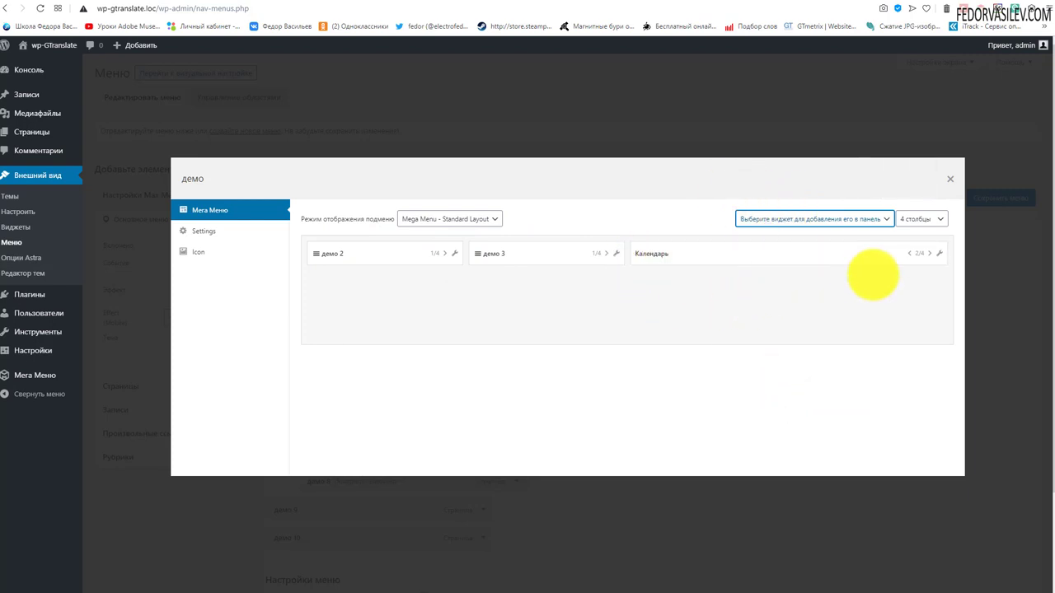
# Set the демо mega menu to 3 столбцы and check its submenu with the calendar on the reloaded live page.
pyautogui.click(917, 221)
pyautogui.click(915, 251)
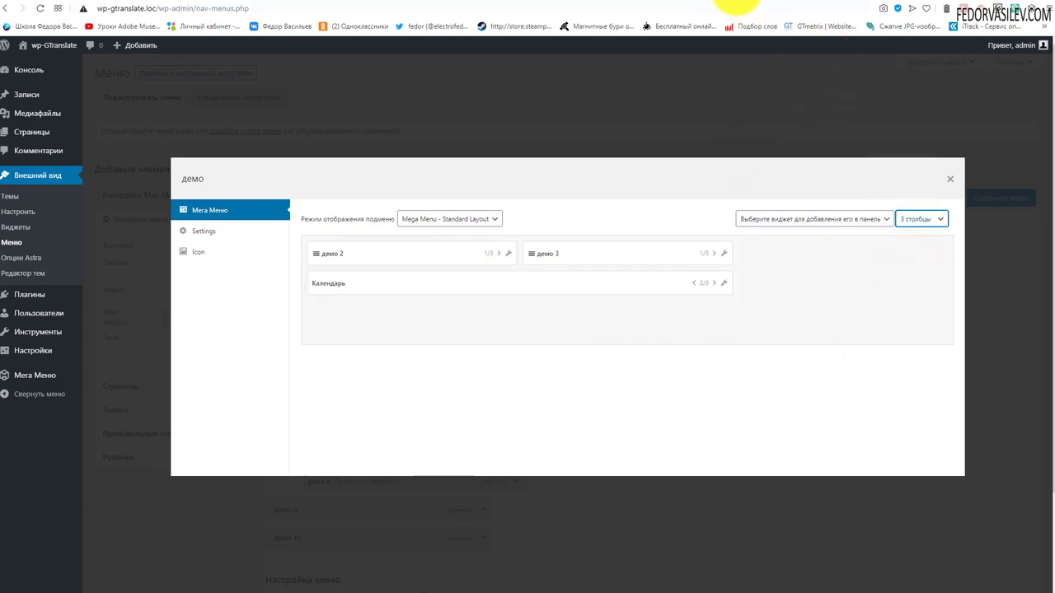
pyautogui.click(730, 8)
pyautogui.click(35, 7)
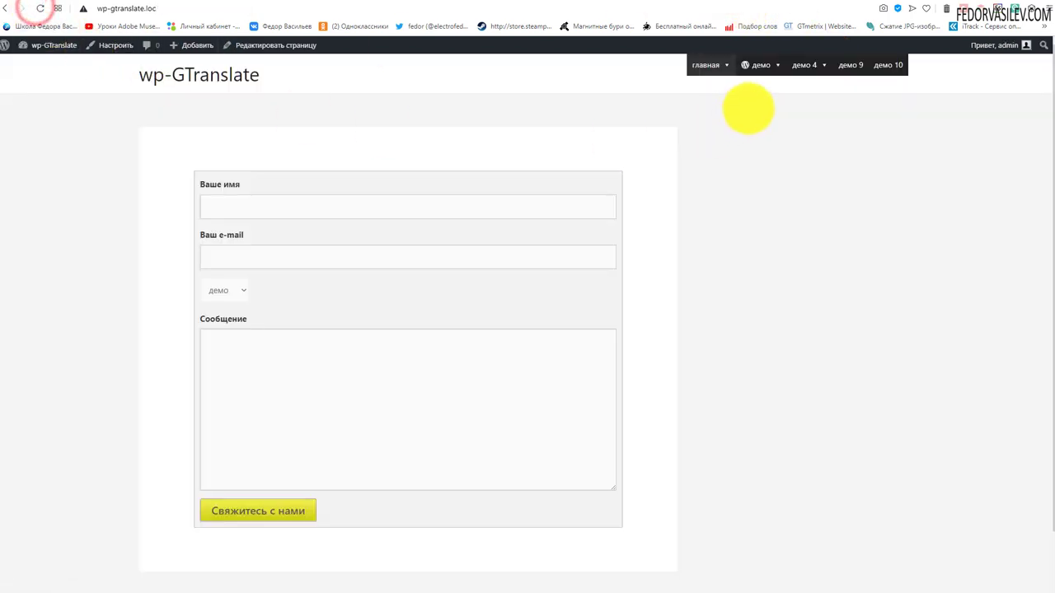
pyautogui.moveTo(761, 64)
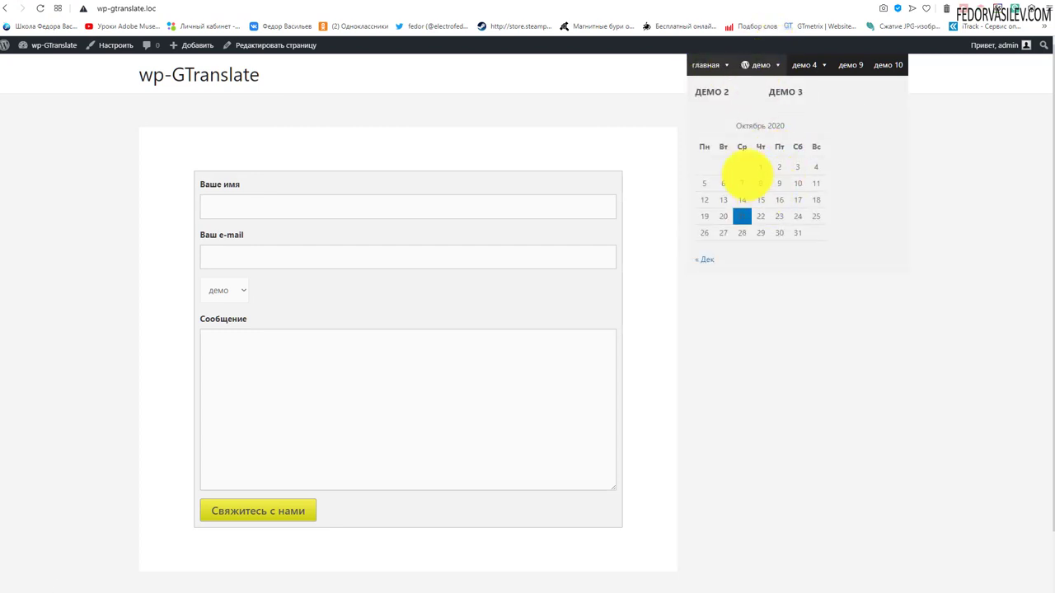
pyautogui.click(677, 5)
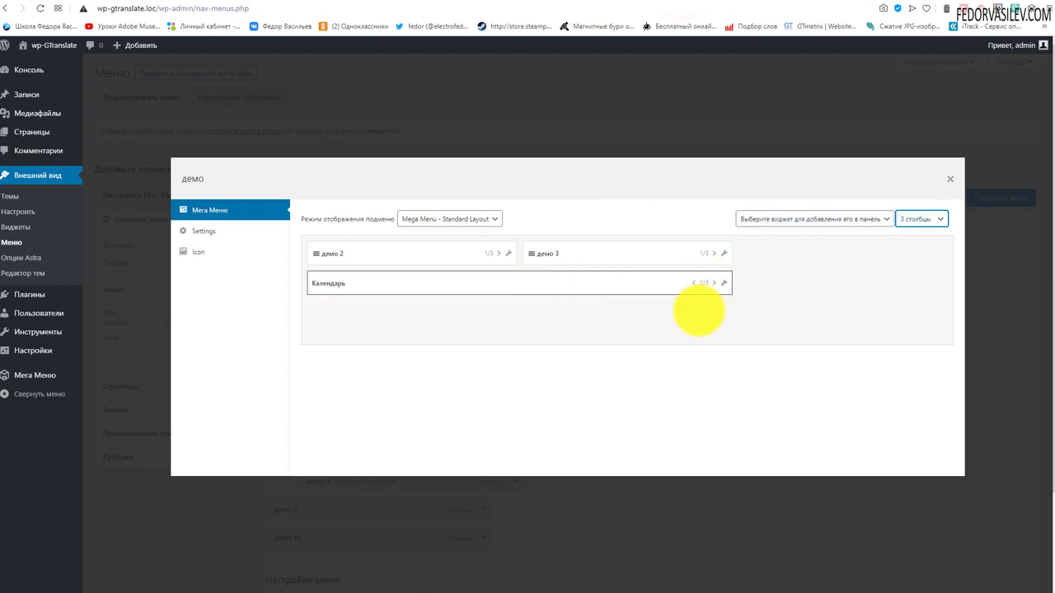
# Review the демо item's Settings and Icon options, and close its mega menu dialog.
pyautogui.click(240, 231)
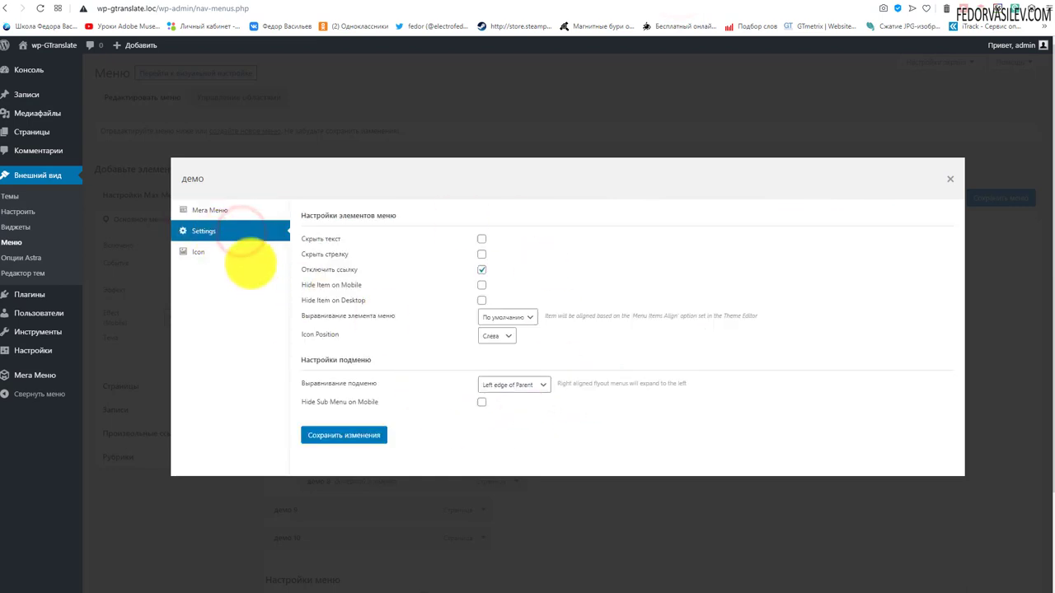
pyautogui.click(204, 252)
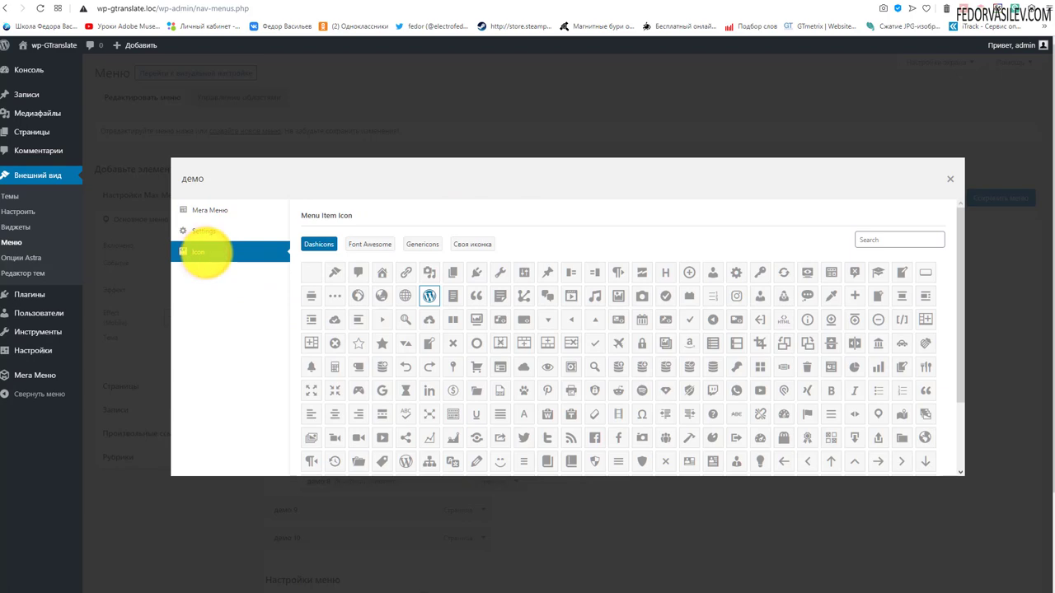
pyautogui.click(202, 207)
pyautogui.click(947, 108)
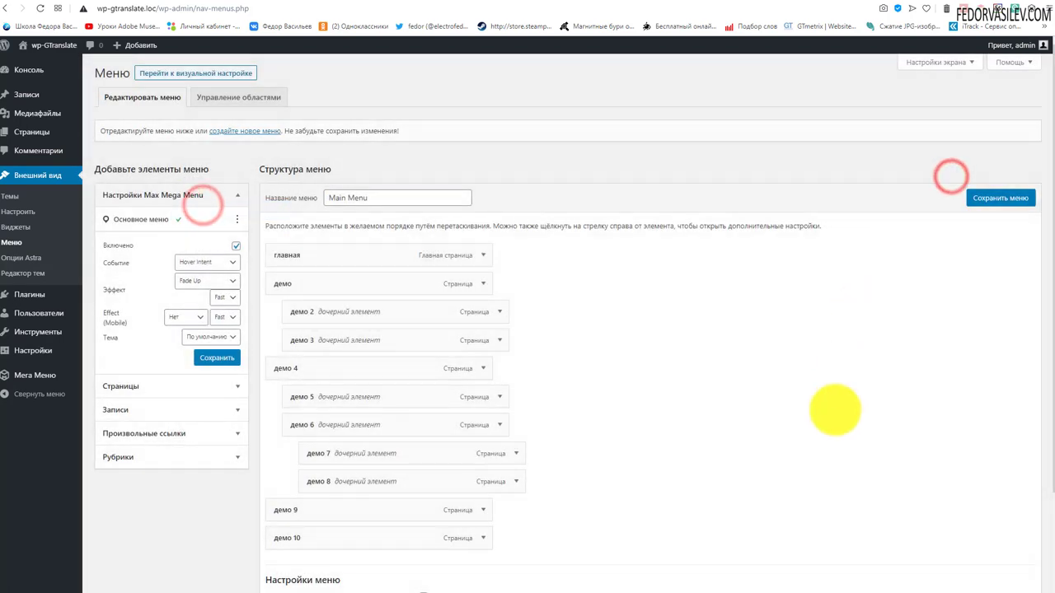
# Check the главная and демо 4 submenus on the live page and return to the menu editor.
pyautogui.click(703, 53)
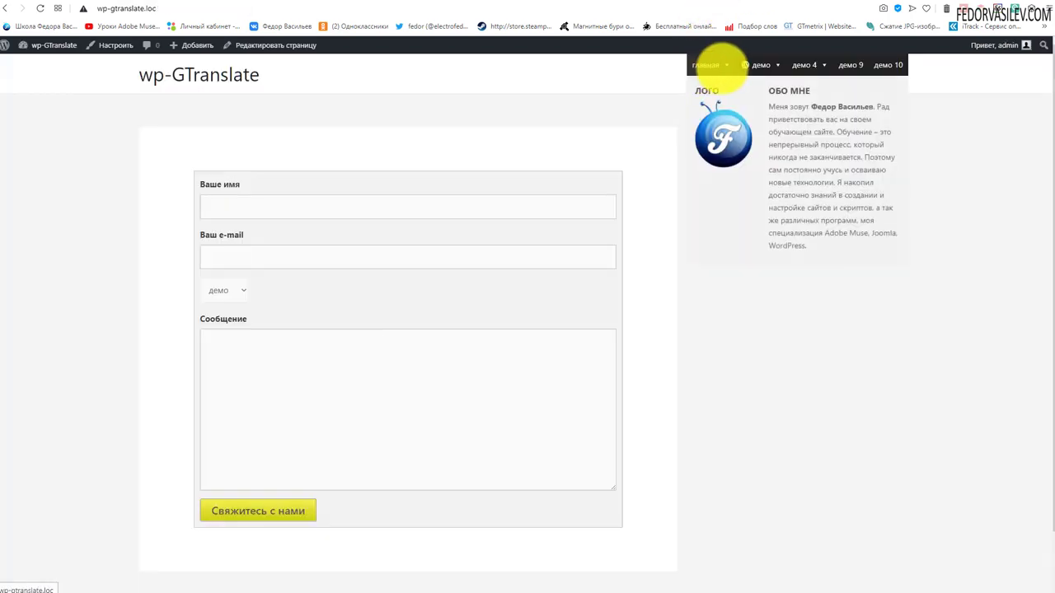
pyautogui.moveTo(826, 68)
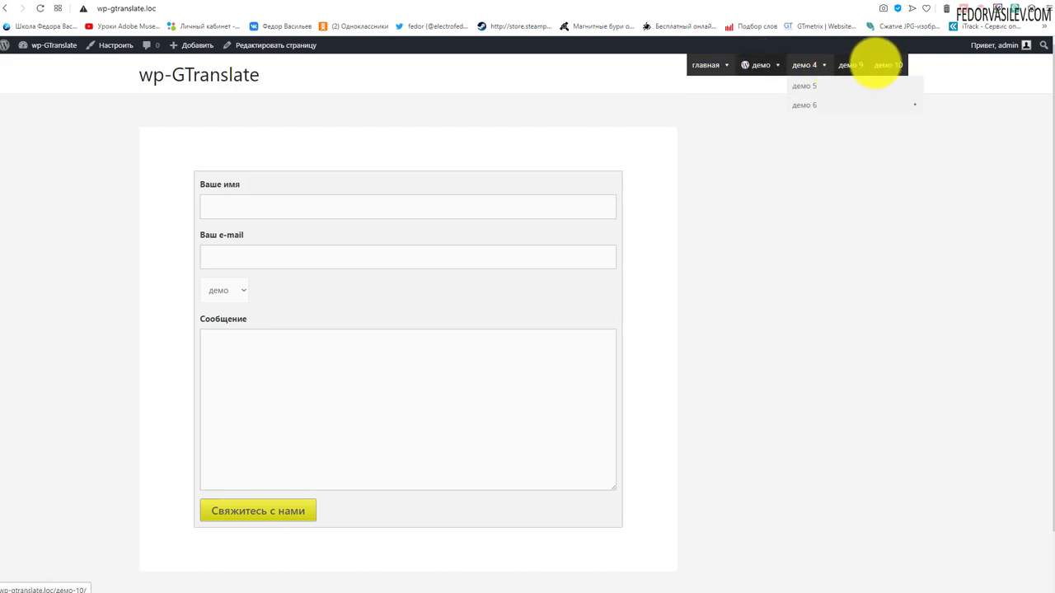
pyautogui.click(677, 7)
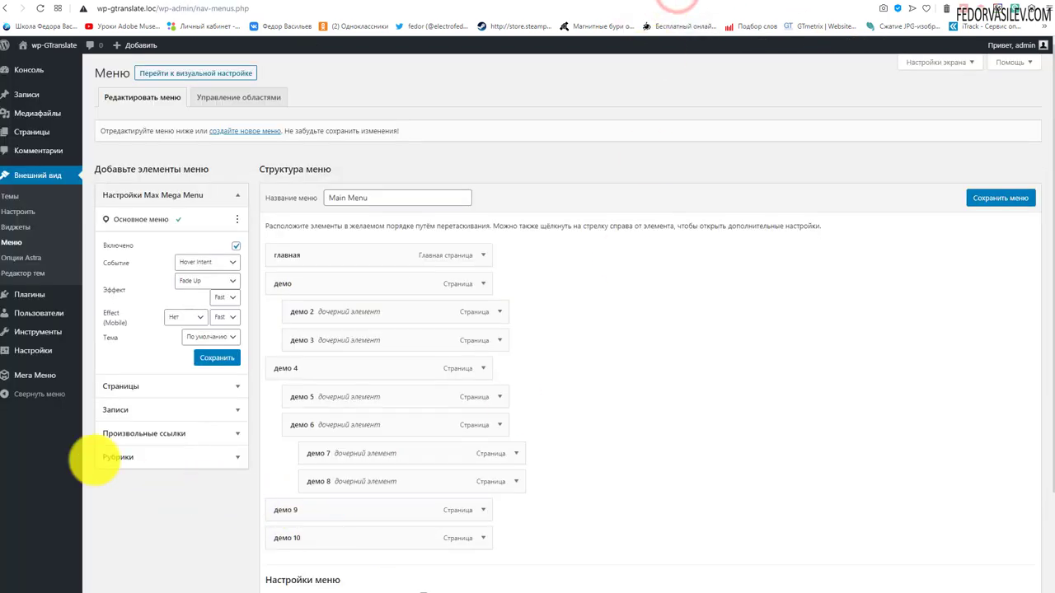
# Open the Max Mega Menu locations and review the settings of Основное меню and Меню футера.
pyautogui.click(29, 375)
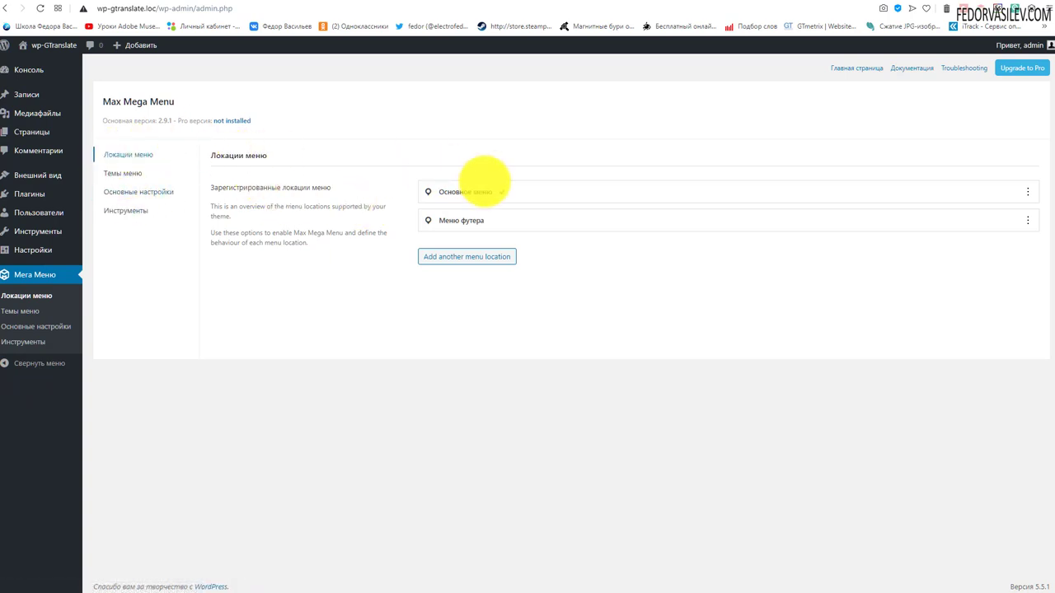
pyautogui.click(445, 191)
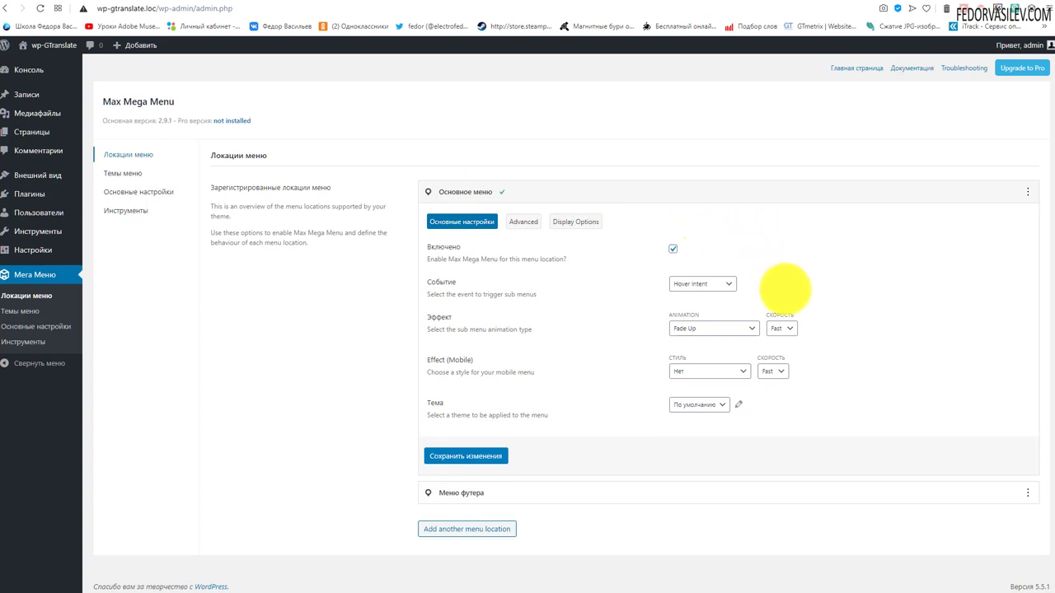
pyautogui.click(482, 491)
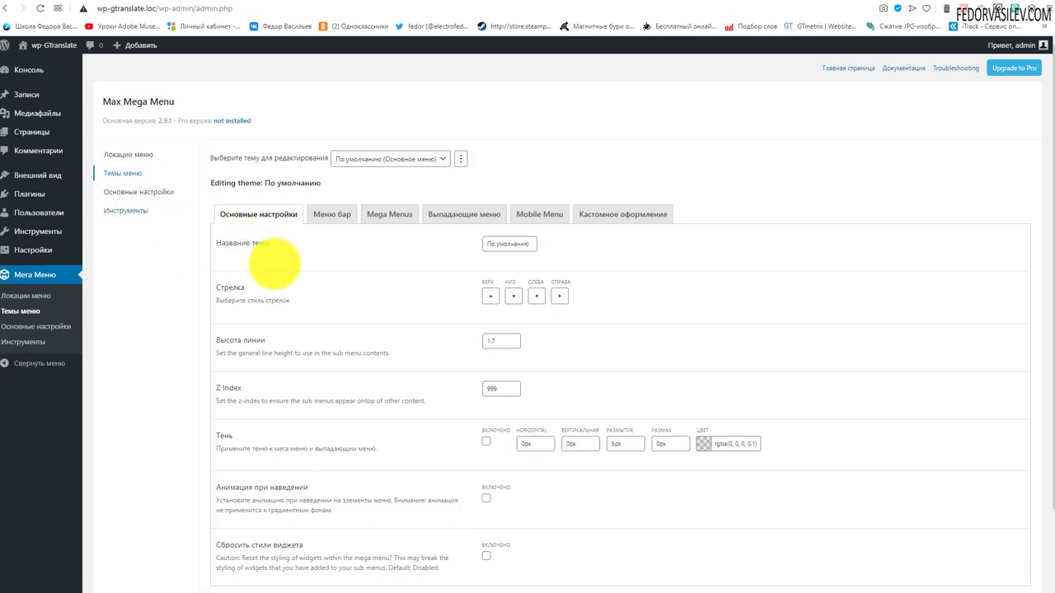
# Examine the Основные настройки of the По умолчанию menu theme, including the Z Index option.
pyautogui.scroll(-2, 393, 412)
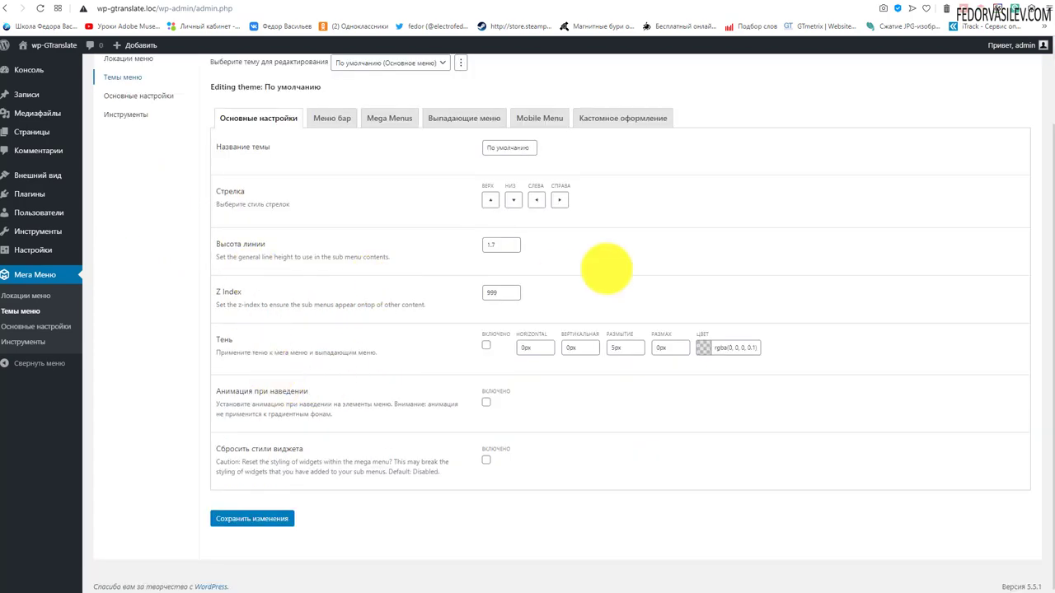
pyautogui.scroll(2, 412, 233)
pyautogui.scroll(-2, 259, 445)
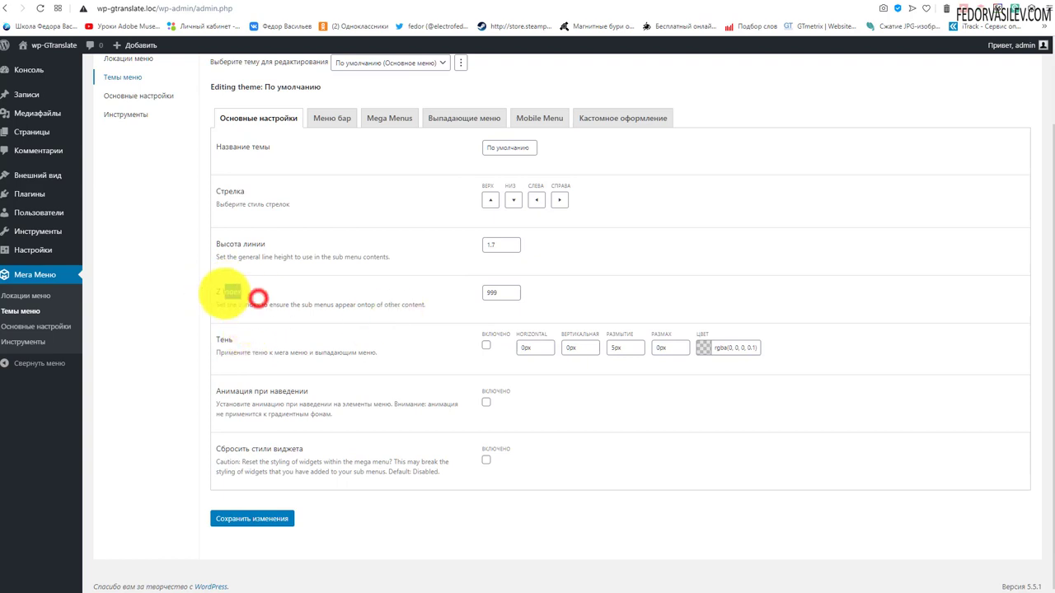
pyautogui.moveTo(223, 292); pyautogui.dragTo(222, 292)
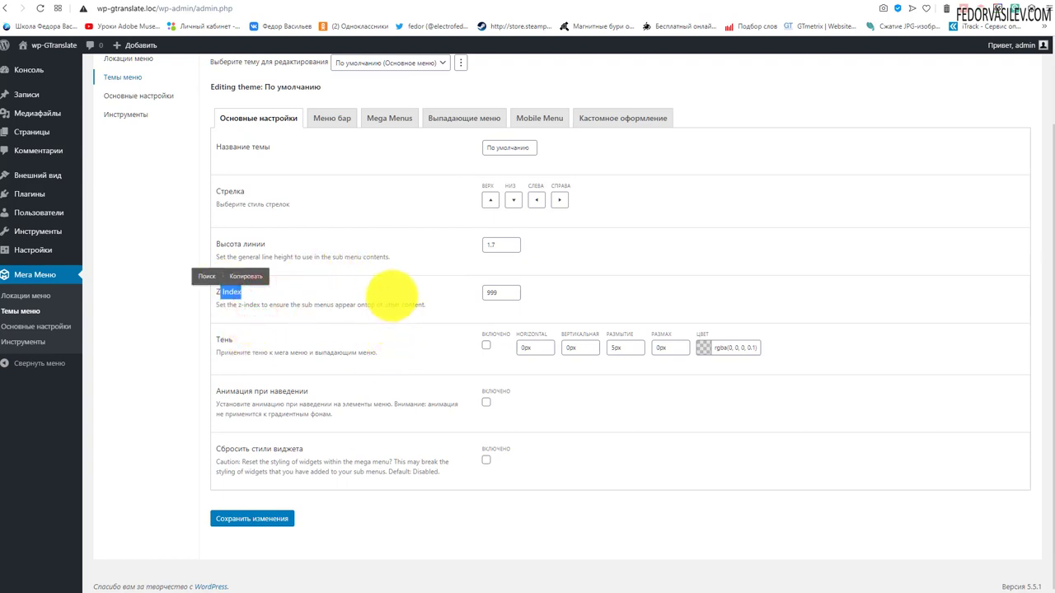
pyautogui.click(392, 295)
pyautogui.scroll(2, 391, 295)
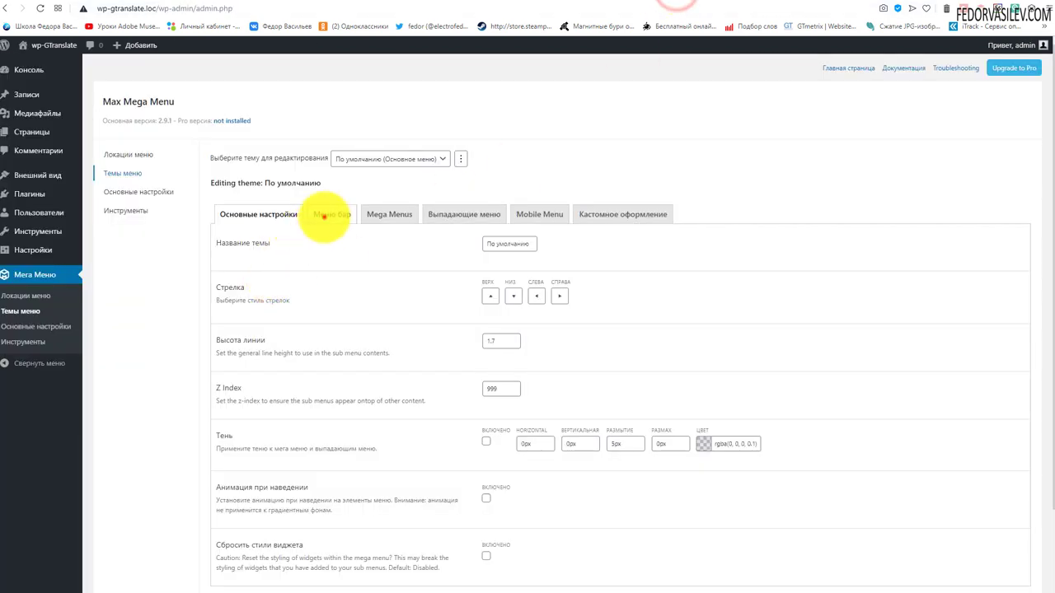
# Set both Фон меню colors of the theme's menu bar to rgb(0, 81, 251) and save the changes.
pyautogui.click(324, 215)
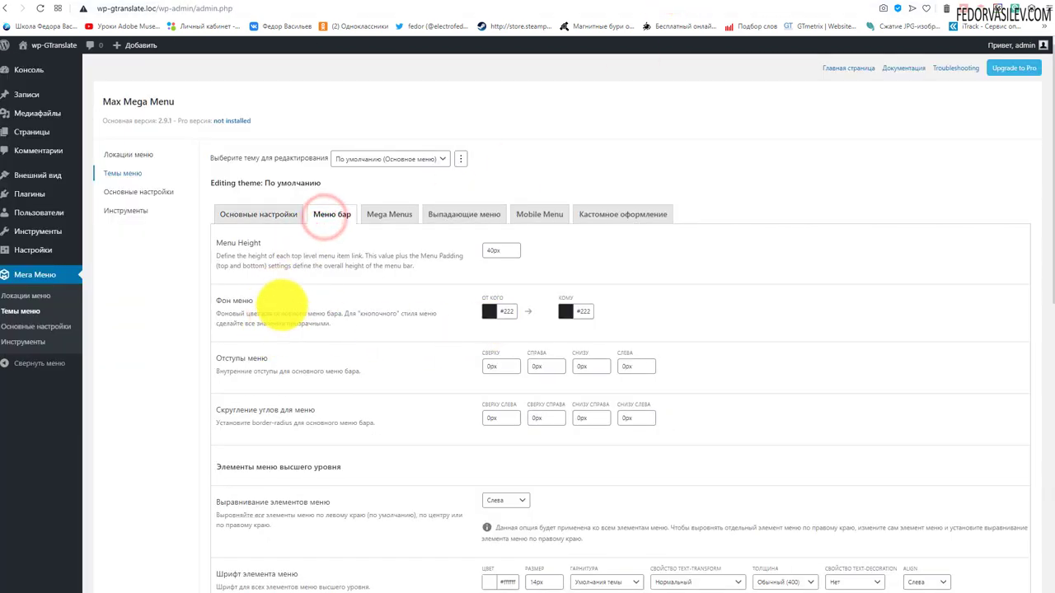
pyautogui.click(488, 311)
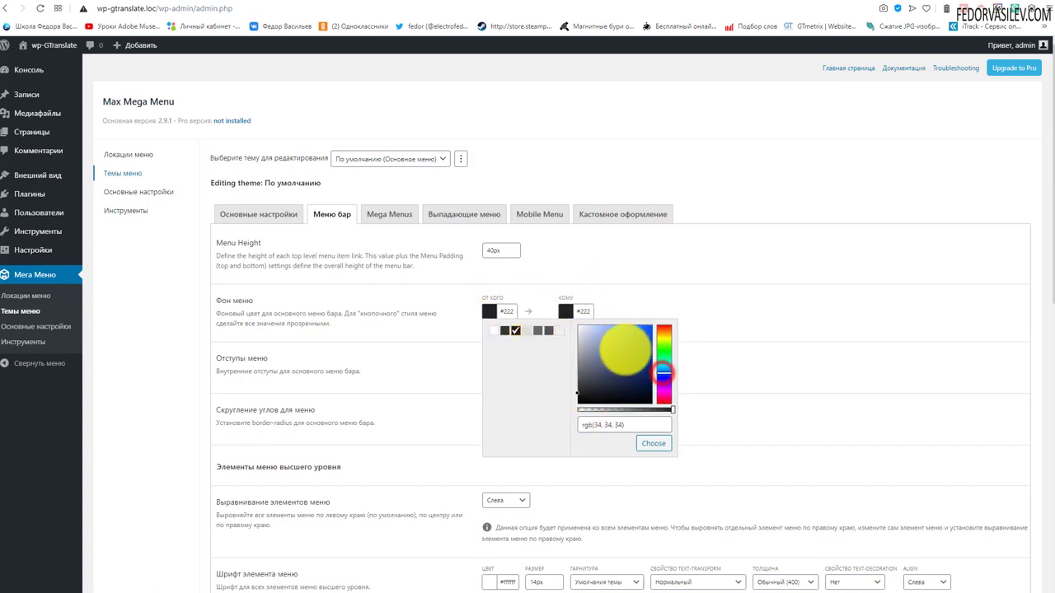
pyautogui.click(628, 336)
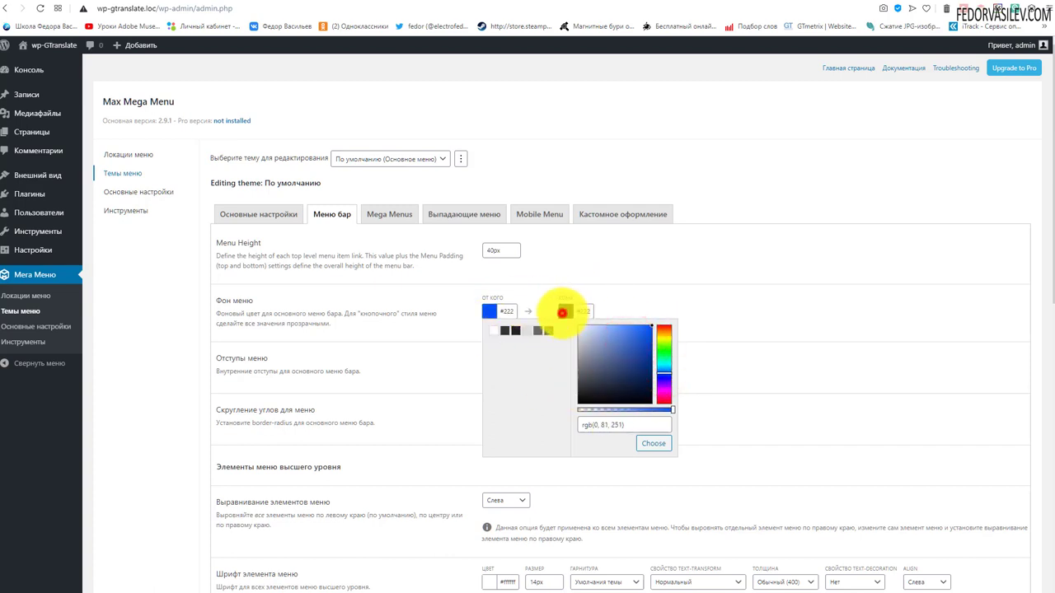
pyautogui.click(562, 312)
pyautogui.click(587, 329)
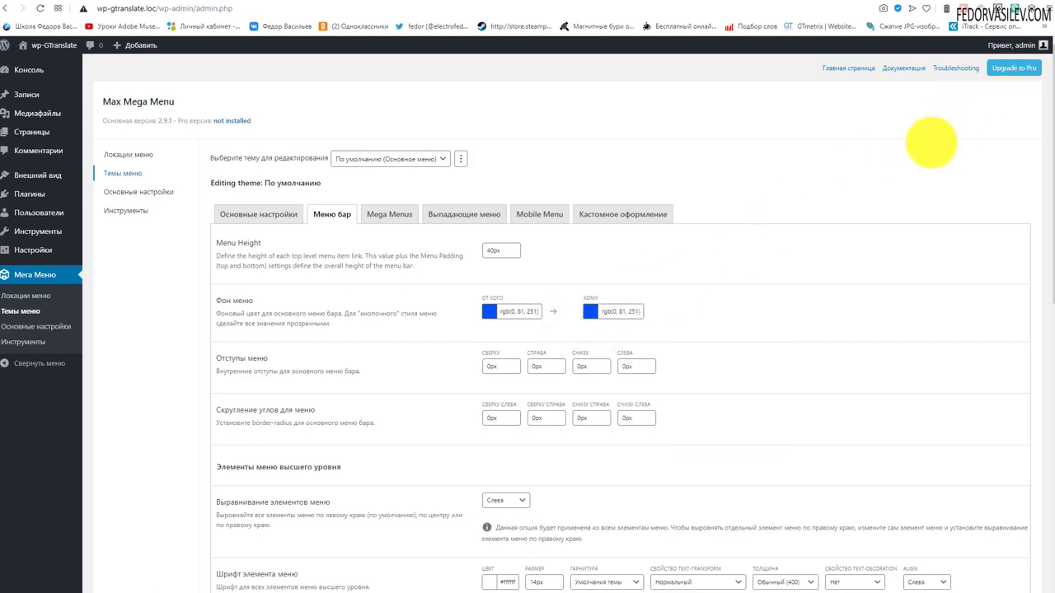
pyautogui.scroll(-10, 807, 260)
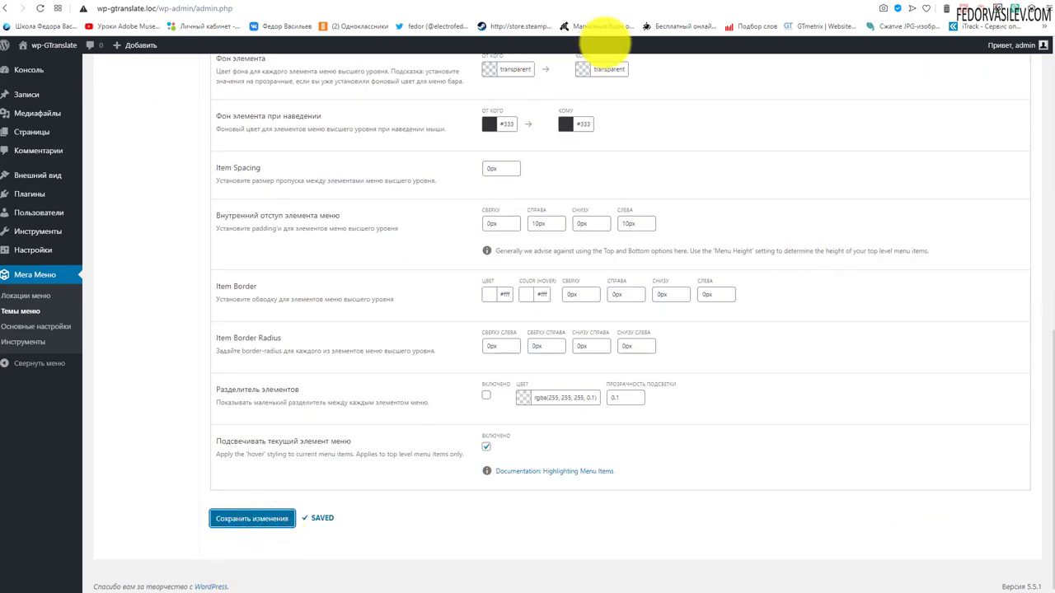
# Check the menu bar's new background and the hover look of its items on the live page.
pyautogui.click(715, 7)
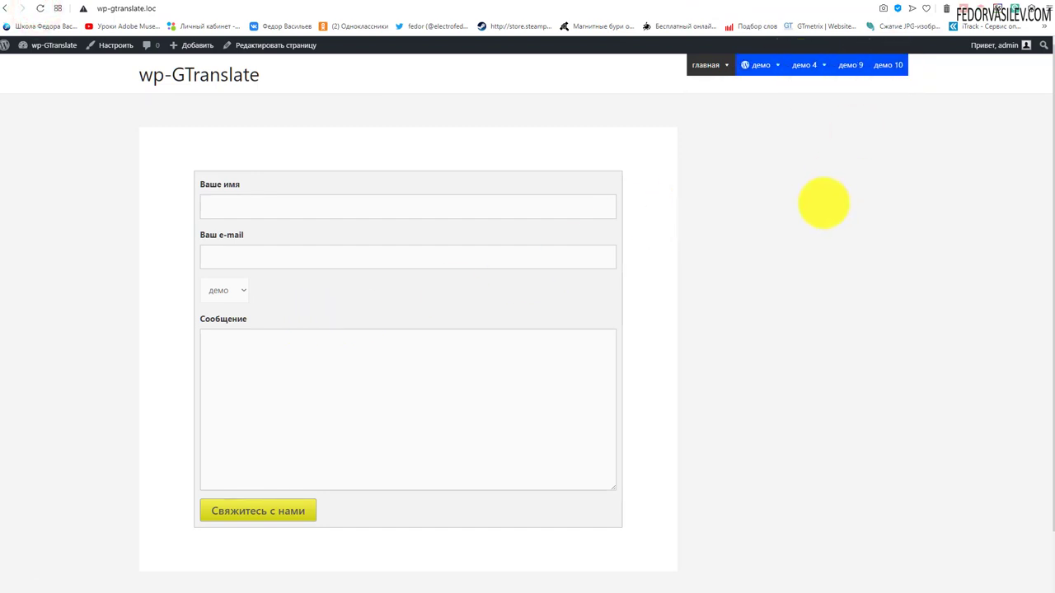
pyautogui.moveTo(730, 64)
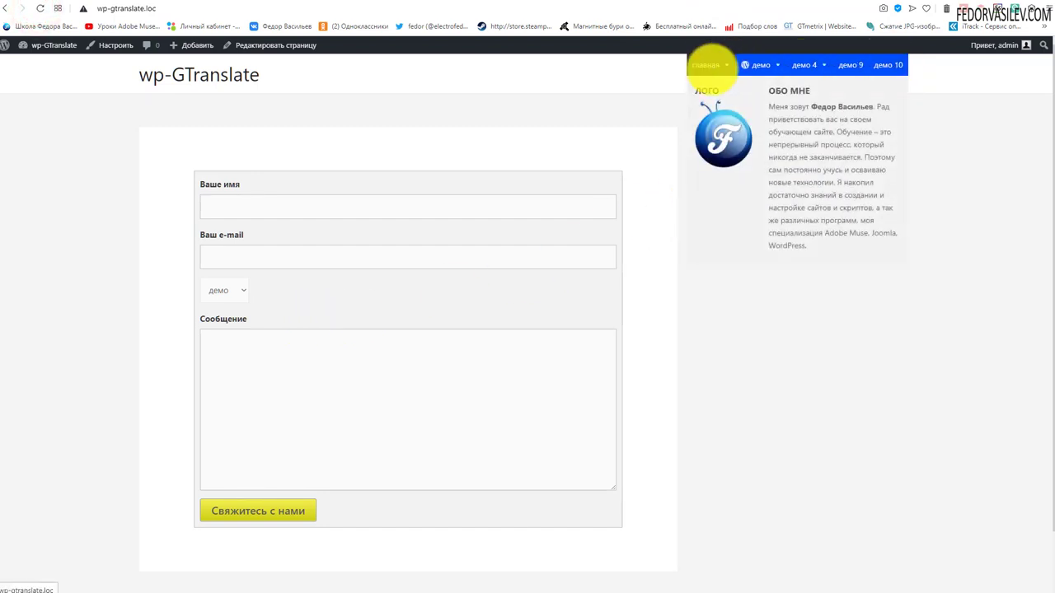
pyautogui.moveTo(779, 70)
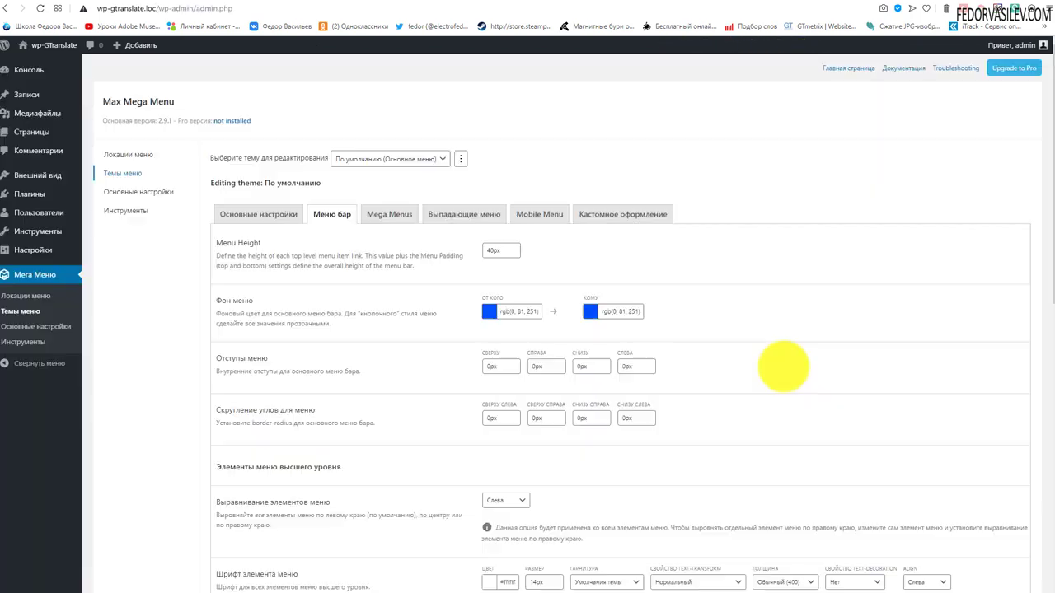
# Set both Фон элемента при наведении colors of the top-level menu items to rgb(240, 122, 19).
pyautogui.scroll(-5, 783, 367)
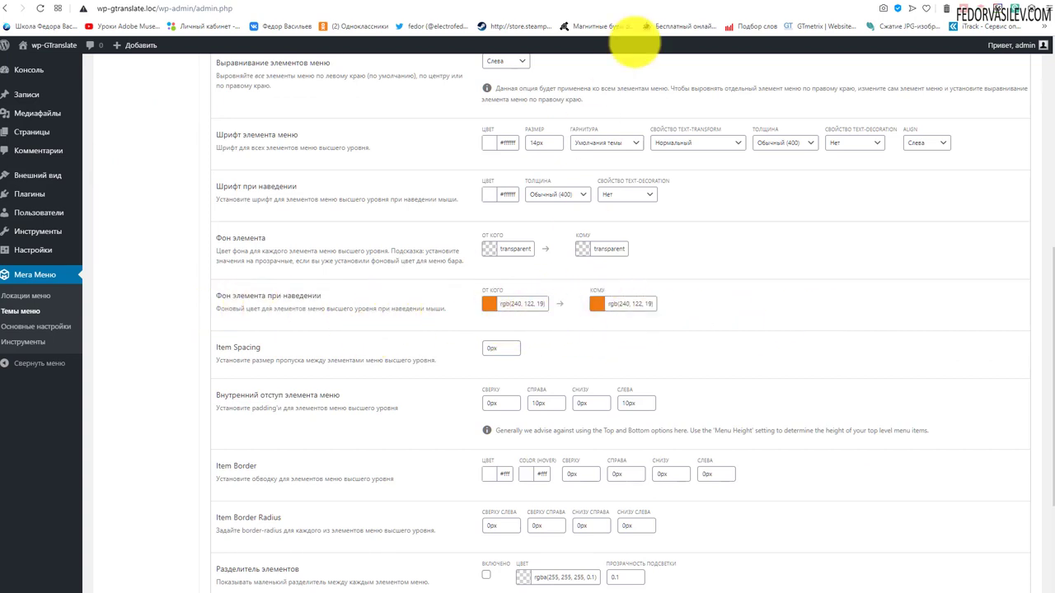
# Check the orange hover and current-item highlighting on the live page by opening the демо 4 page and returning to главная.
pyautogui.click(707, 5)
pyautogui.moveTo(706, 64)
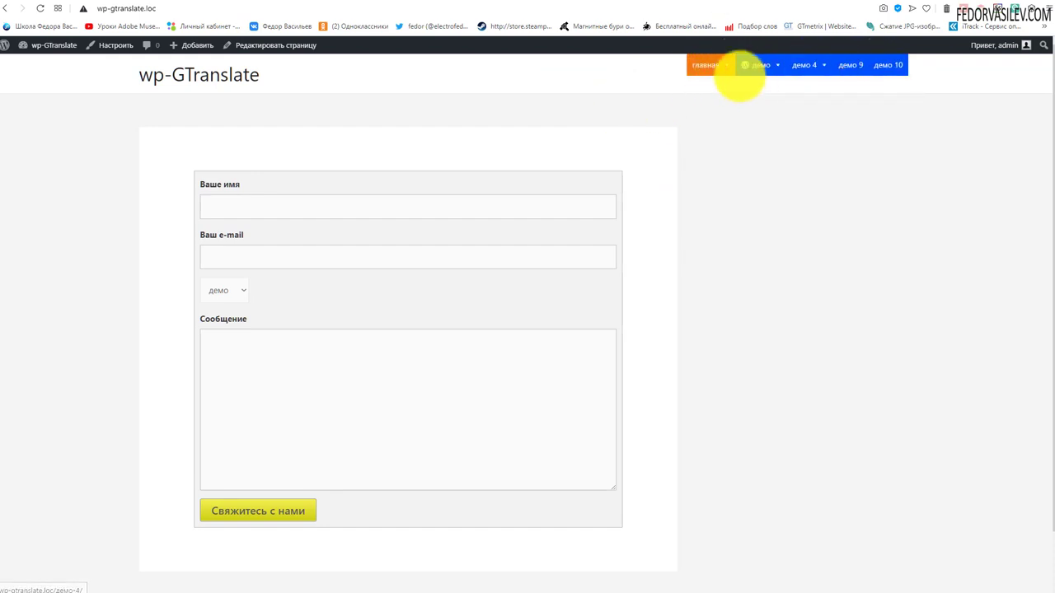
pyautogui.click(796, 64)
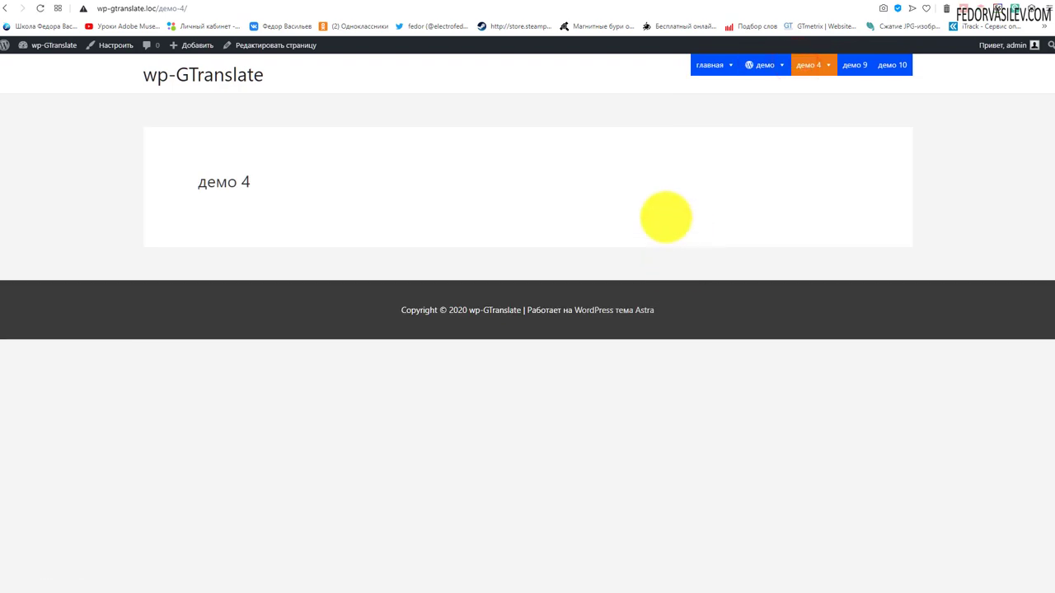
pyautogui.click(704, 65)
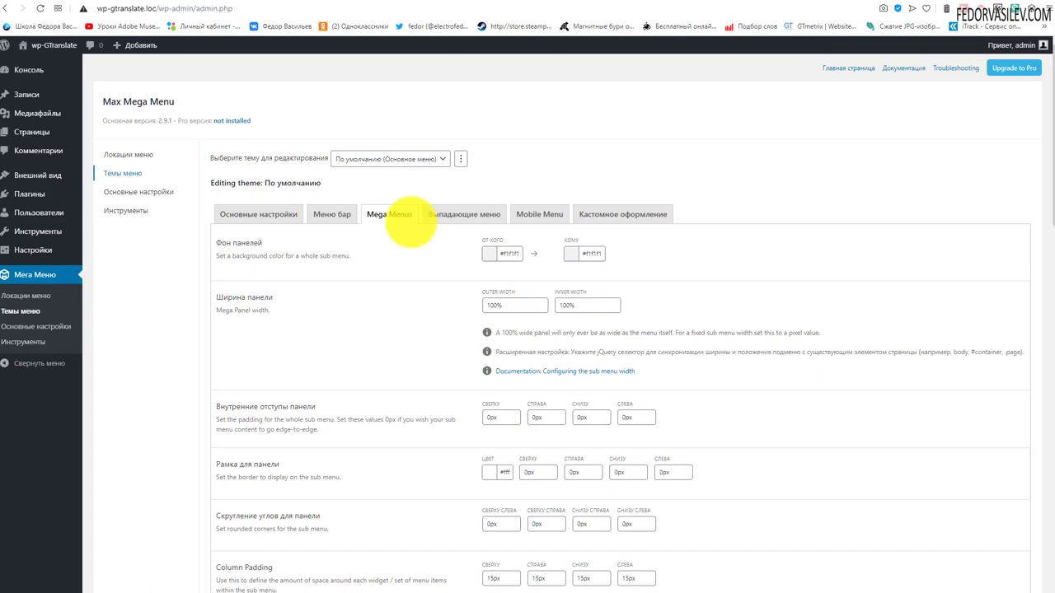
# Look through the menu theme's Выпадающие меню, Mobile Menu and Кастомное оформление settings.
pyautogui.click(460, 220)
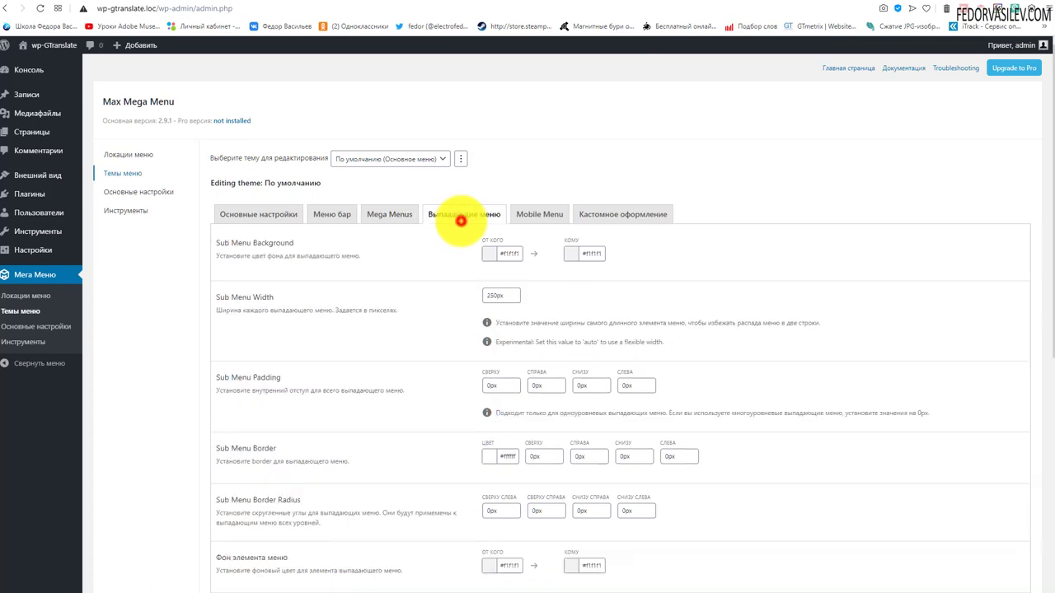
pyautogui.click(539, 215)
pyautogui.scroll(-2, 544, 227)
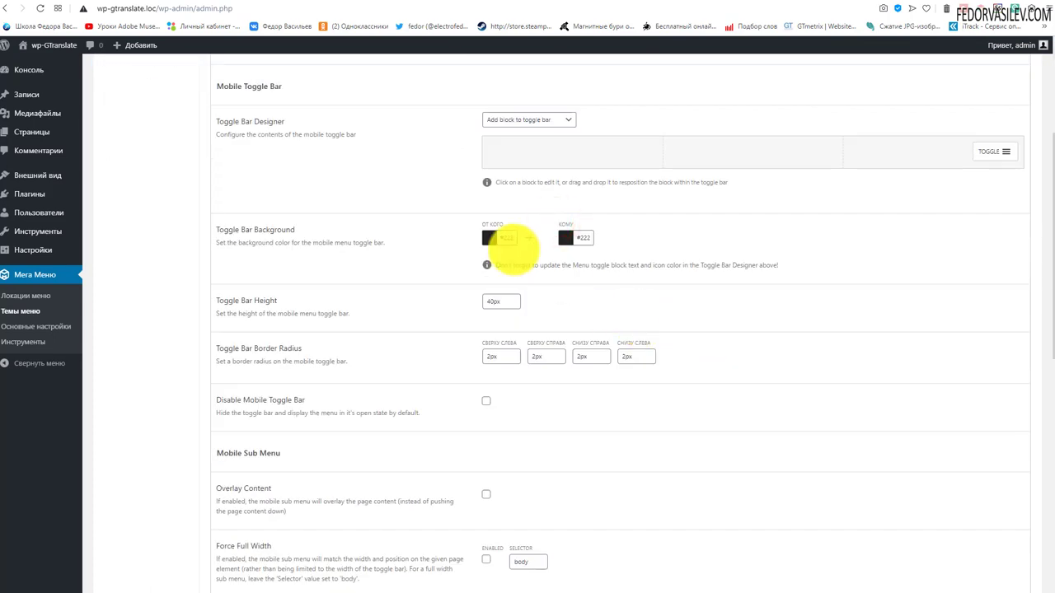
pyautogui.scroll(-7, 513, 253)
pyautogui.scroll(10, 593, 242)
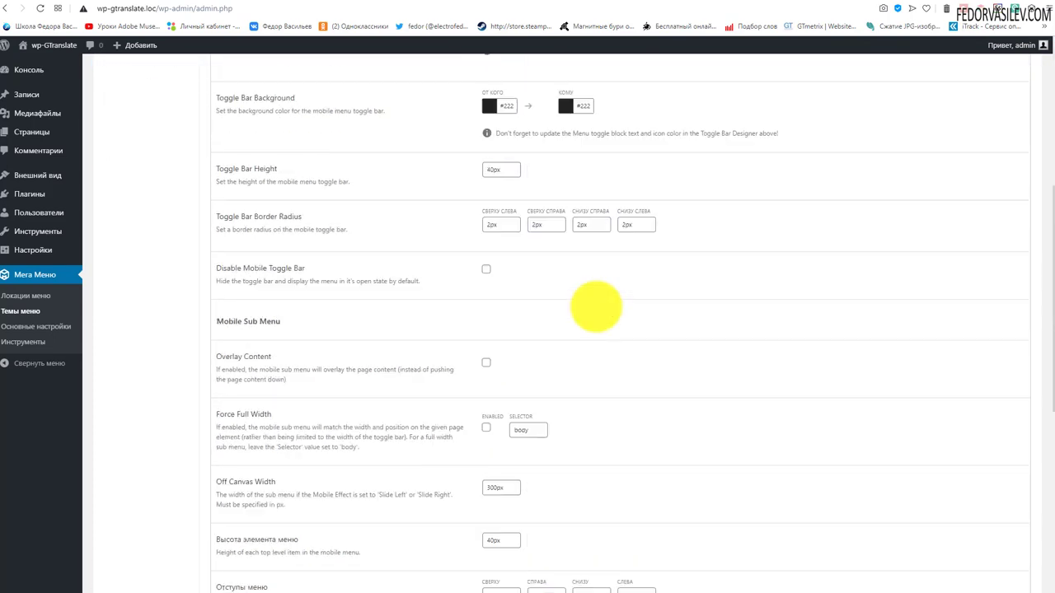
pyautogui.click(614, 214)
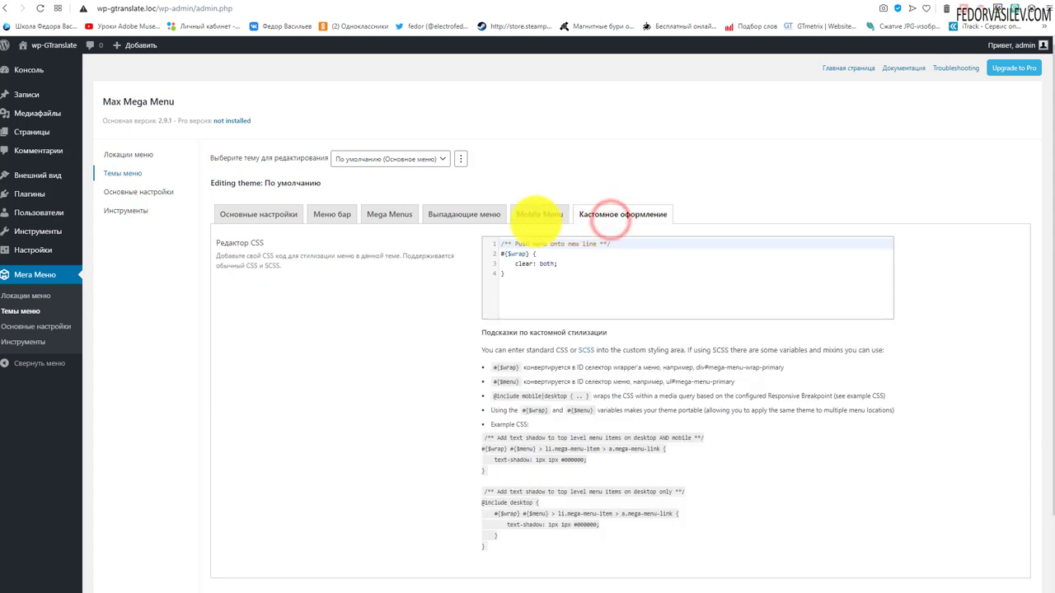
# Enable the theme's Тень option in Основные настройки, set the shadow color to rgba(0, 0, 0, 0.73), and save the changes.
pyautogui.click(275, 215)
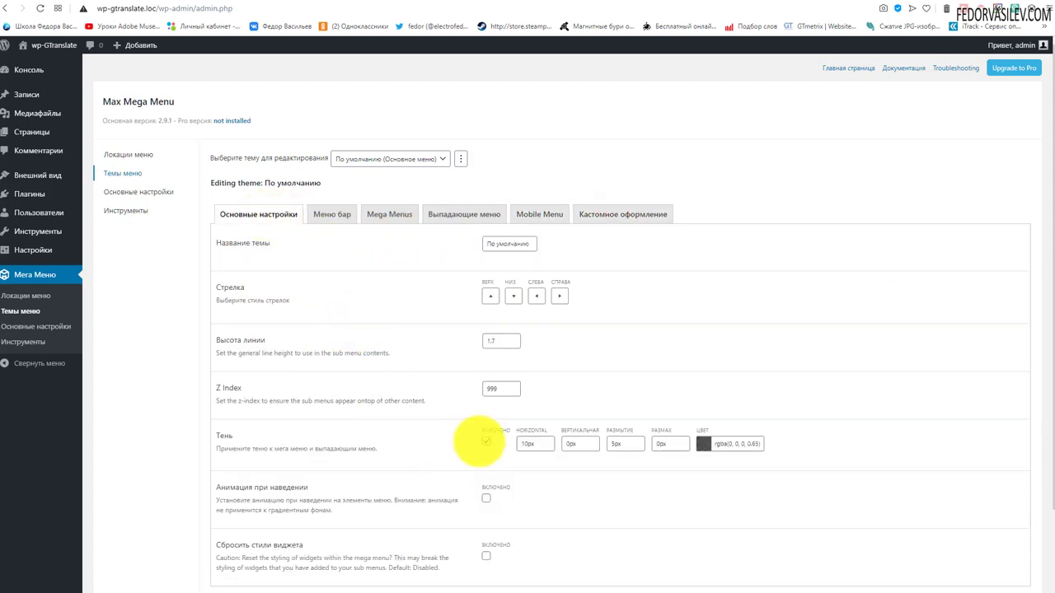
pyautogui.click(487, 440)
pyautogui.click(703, 443)
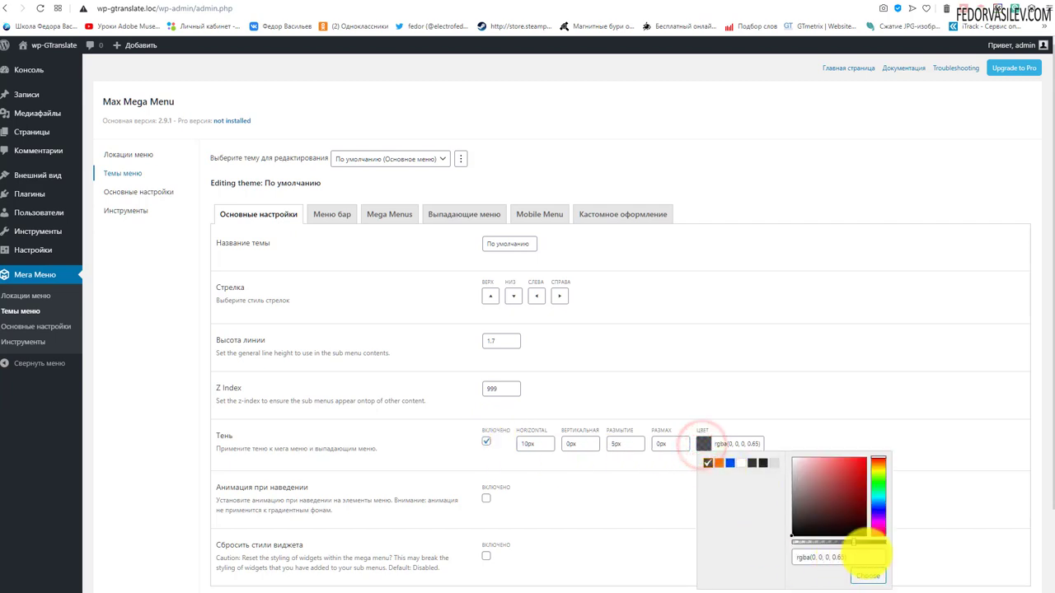
pyautogui.moveTo(849, 536); pyautogui.dragTo(862, 542)
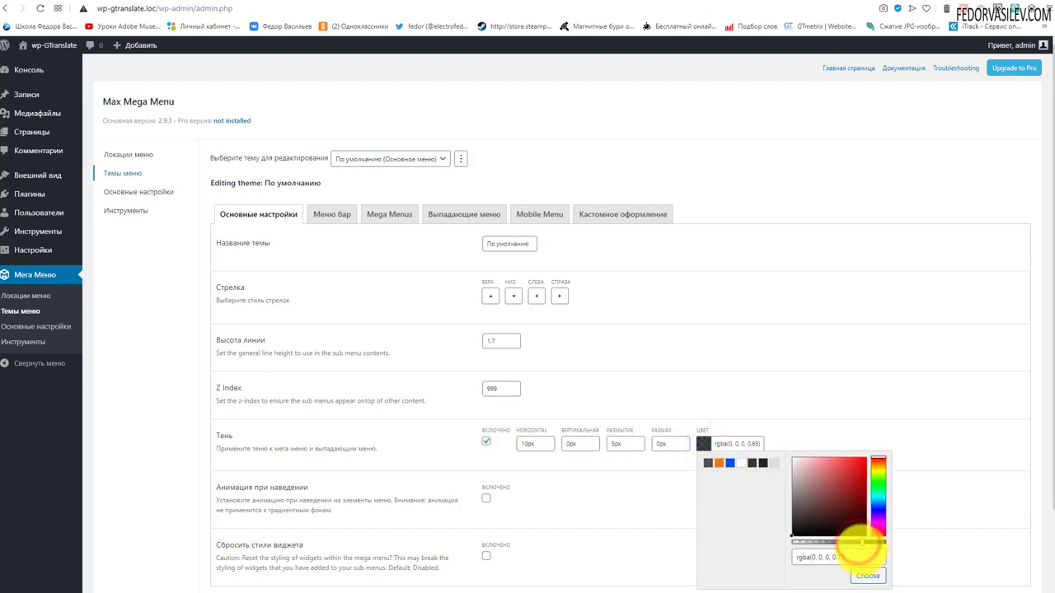
pyautogui.click(619, 490)
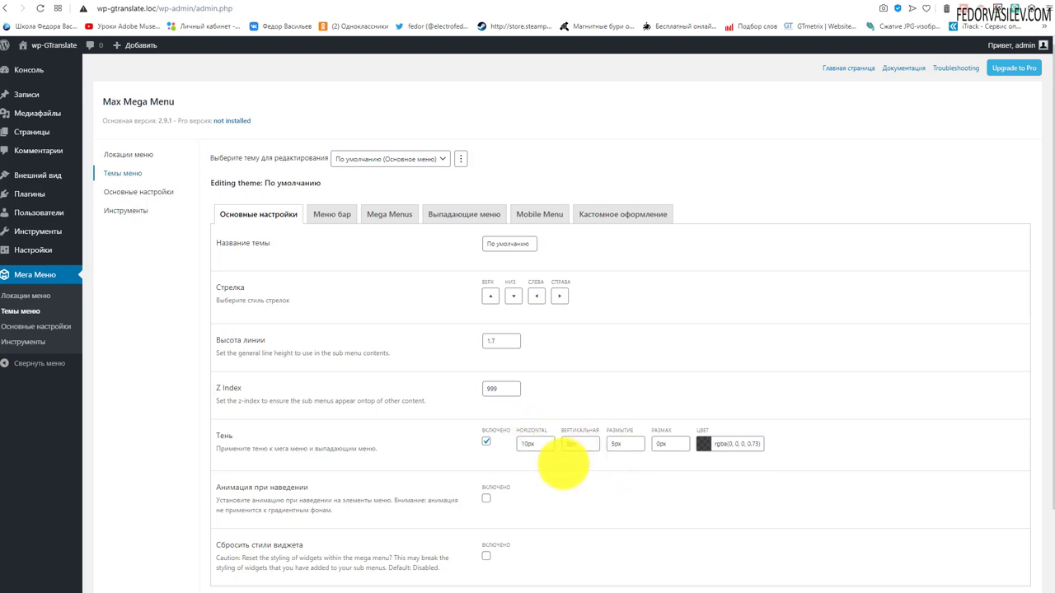
pyautogui.click(527, 443)
pyautogui.scroll(-2, 461, 466)
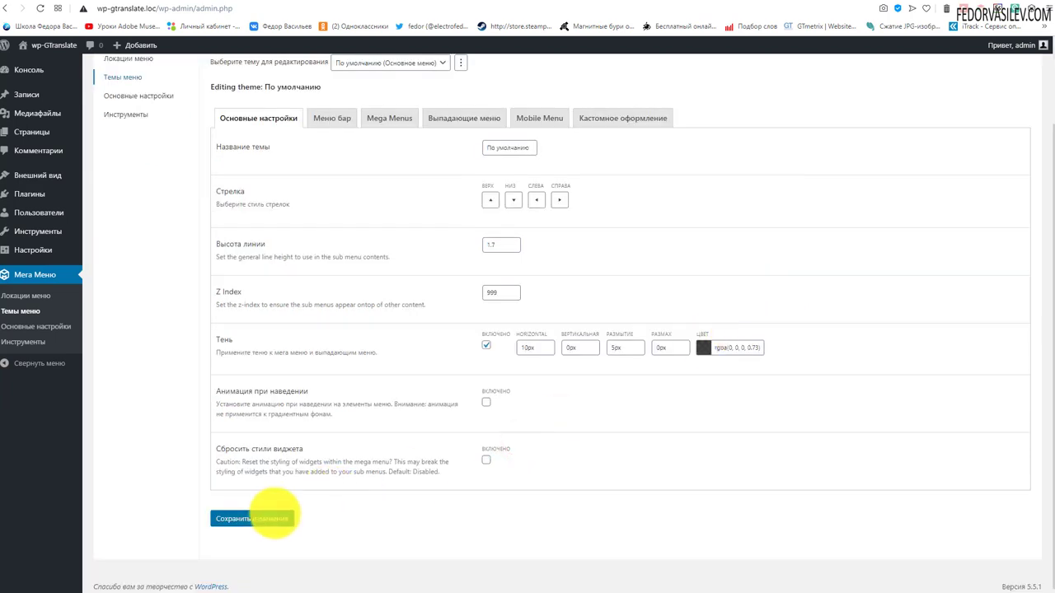
pyautogui.click(262, 517)
# Reload the live page to check the submenu shadow under the демо and демо 4 items, and return to the theme settings.
pyautogui.click(672, 7)
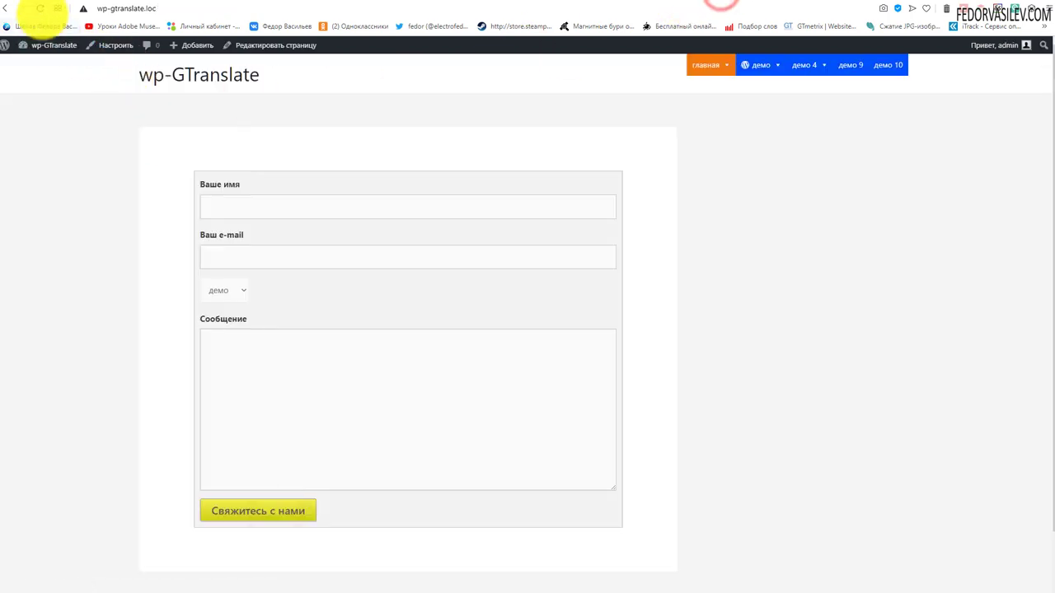
pyautogui.click(42, 12)
pyautogui.moveTo(770, 64)
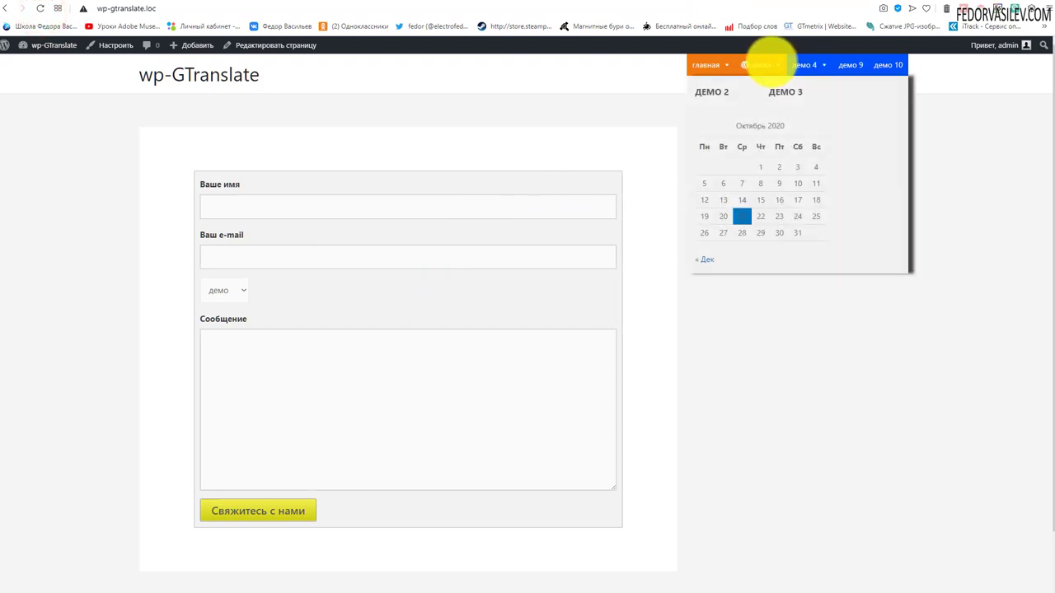
pyautogui.moveTo(803, 65)
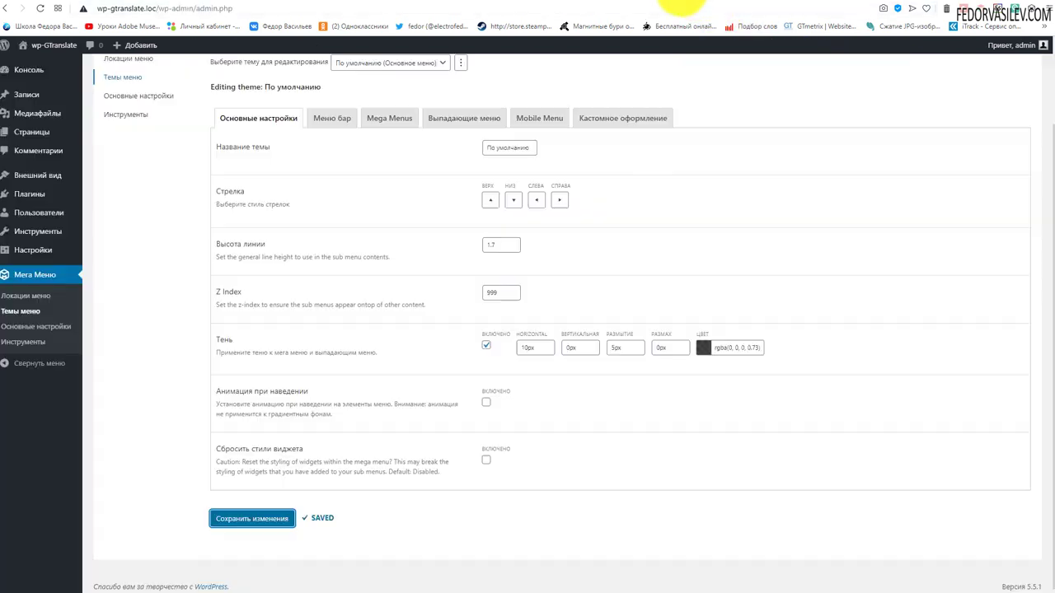
pyautogui.scroll(2, 449, 330)
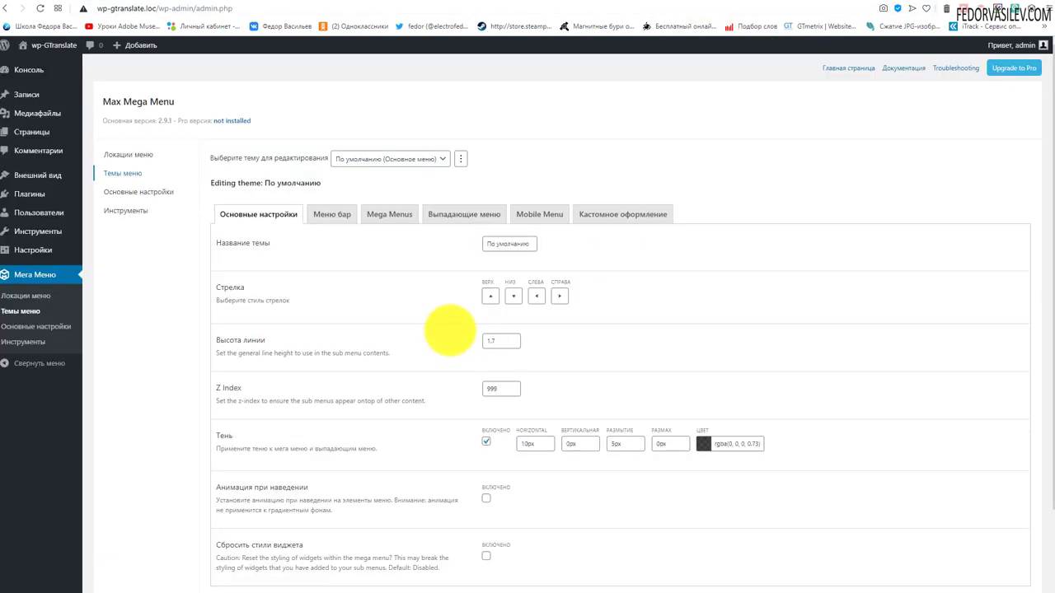